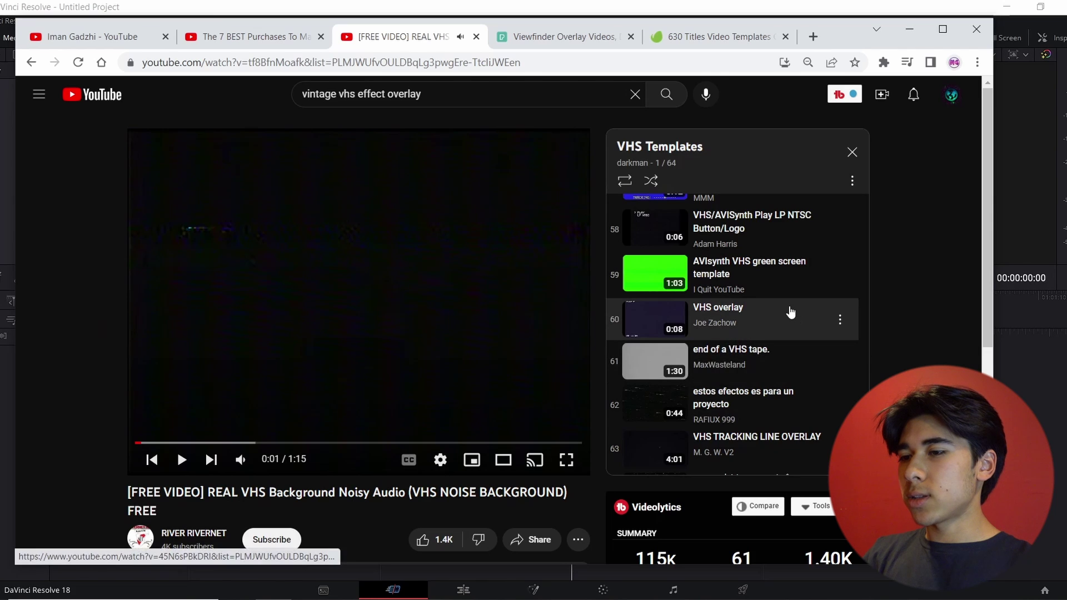
Step: Browse the VHS Templates playlist for overlay videos and briefly play the VHS noise background video
{"action": "scroll", "coordinate": [789, 310], "scroll_direction": "up", "scroll_amount": 12}
{"action": "scroll", "coordinate": [789, 256], "scroll_direction": "up", "scroll_amount": 15}
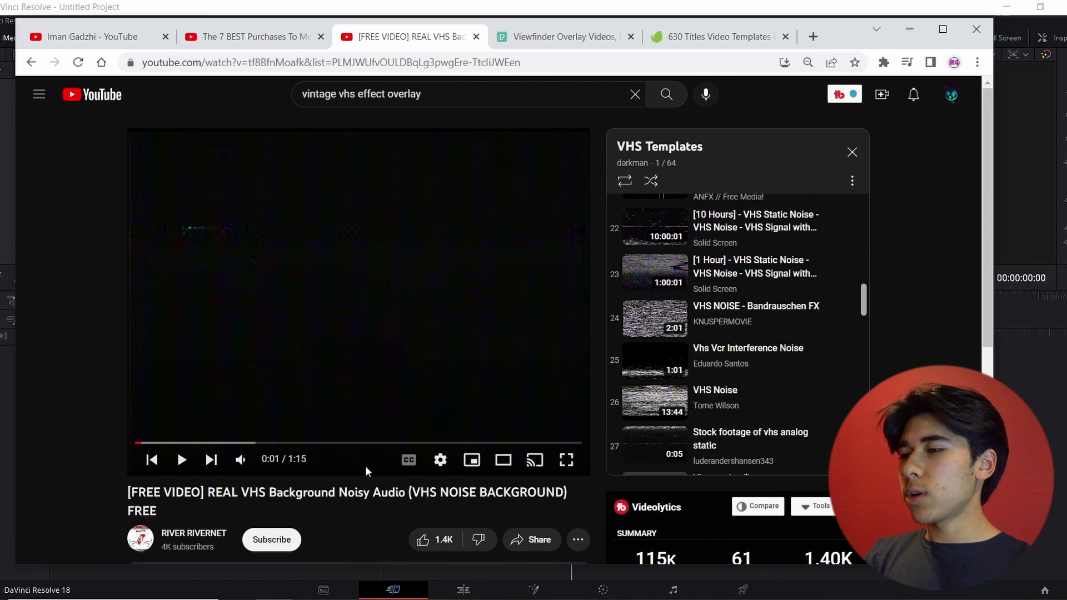
{"action": "left_click", "coordinate": [279, 249]}
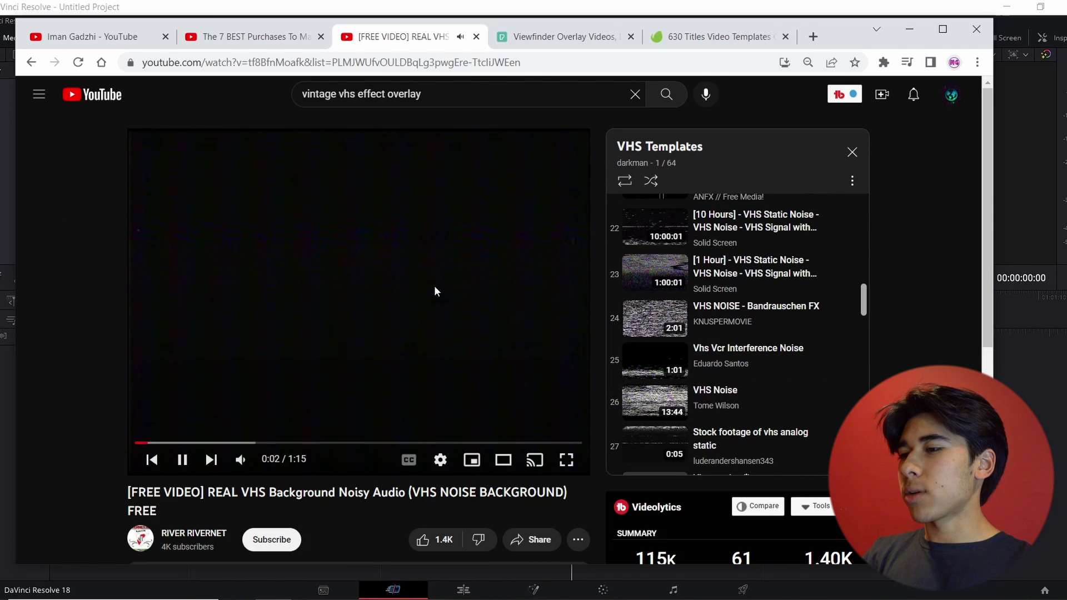
{"action": "left_click", "coordinate": [509, 284]}
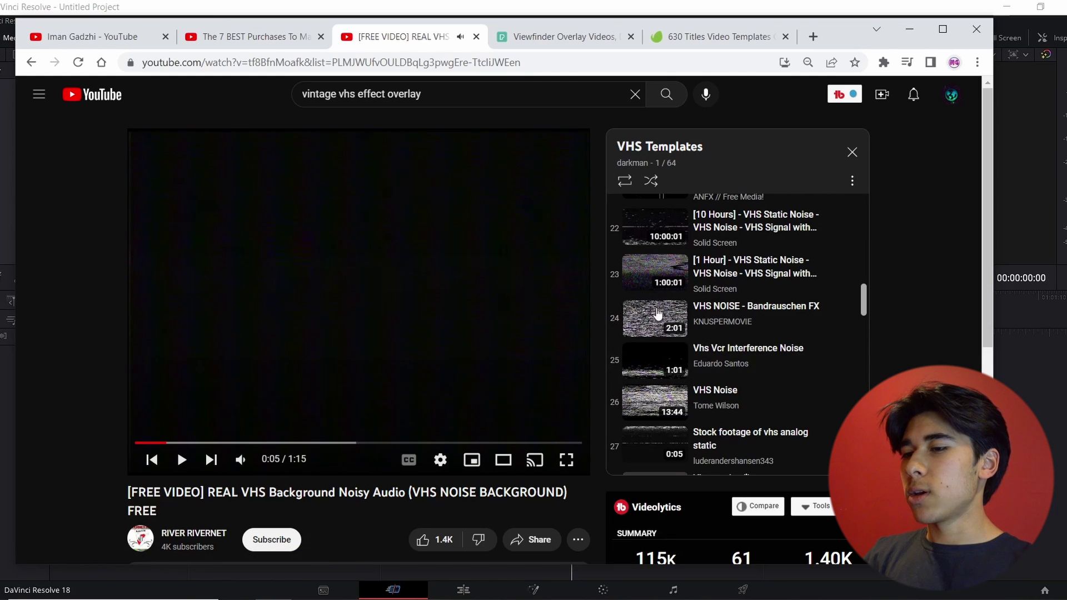
{"action": "scroll", "coordinate": [731, 368], "scroll_direction": "down", "scroll_amount": 6}
{"action": "scroll", "coordinate": [792, 355], "scroll_direction": "down", "scroll_amount": 5}
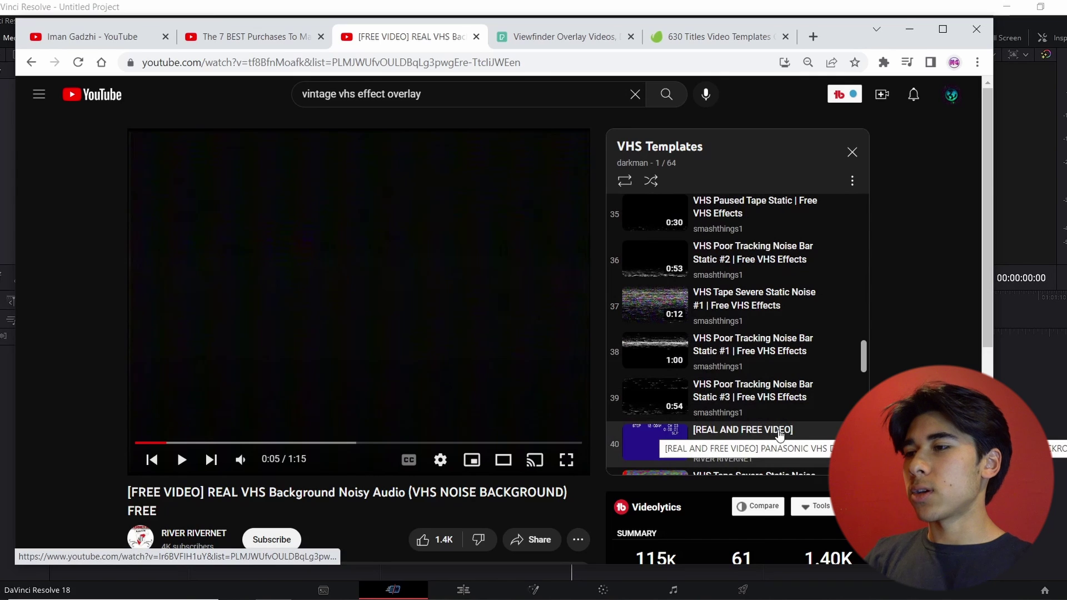
{"action": "scroll", "coordinate": [780, 435], "scroll_direction": "down", "scroll_amount": 5}
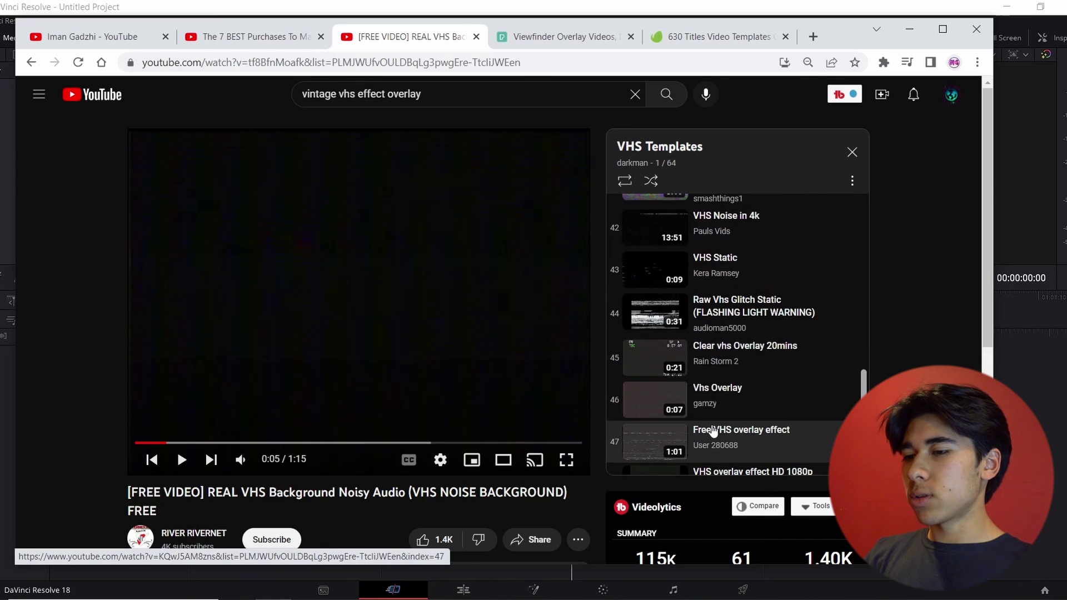
{"action": "scroll", "coordinate": [713, 432], "scroll_direction": "down", "scroll_amount": 2}
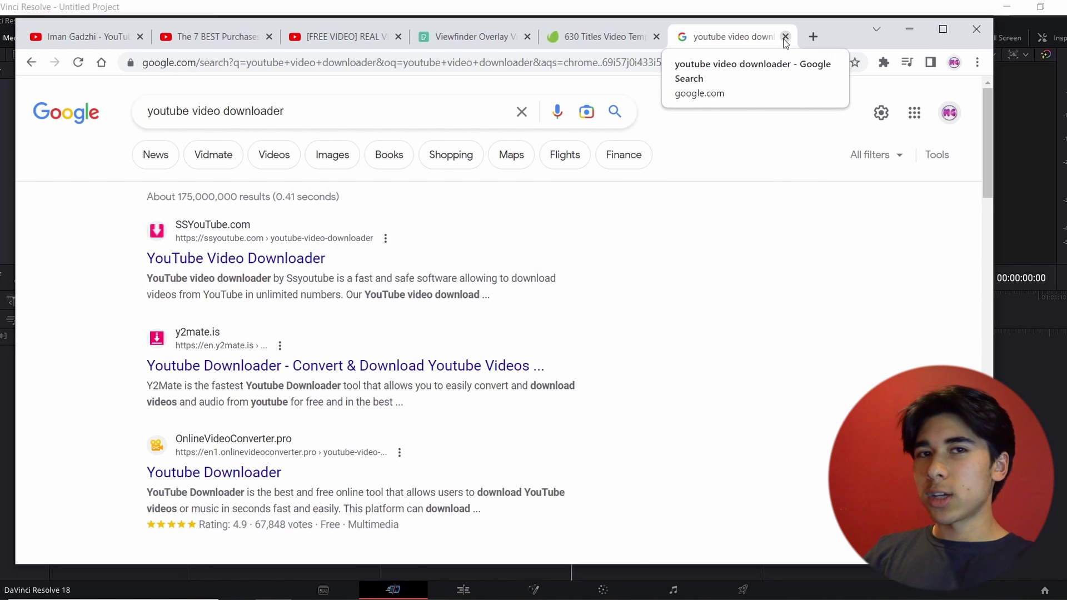
Step: Close the video downloader search page and search Pexels videos for "gurnge overlay"
{"action": "left_click", "coordinate": [785, 37]}
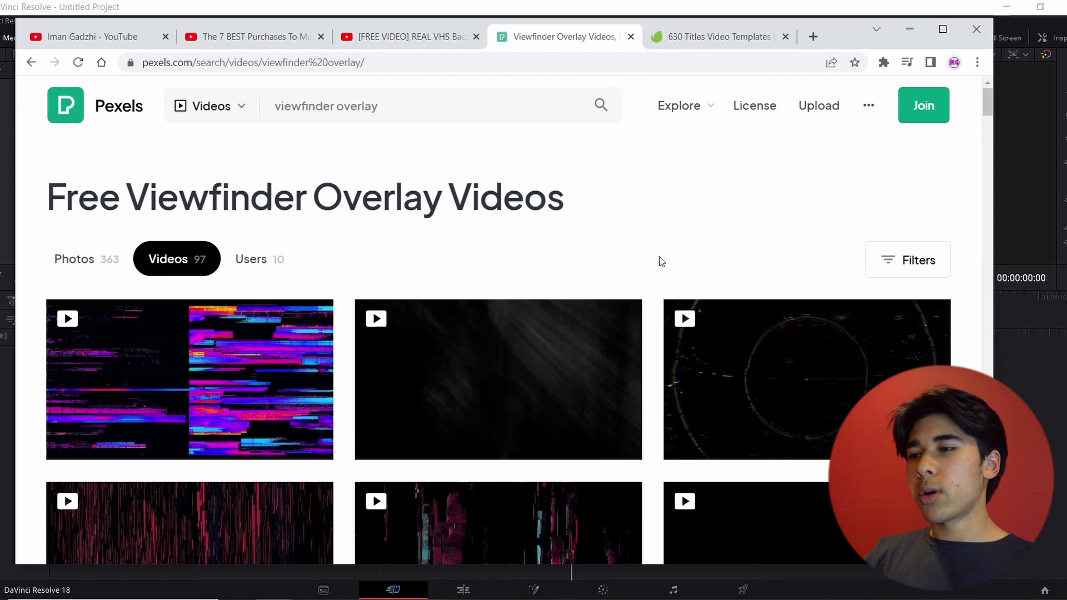
{"action": "scroll", "coordinate": [659, 256], "scroll_direction": "down", "scroll_amount": 1}
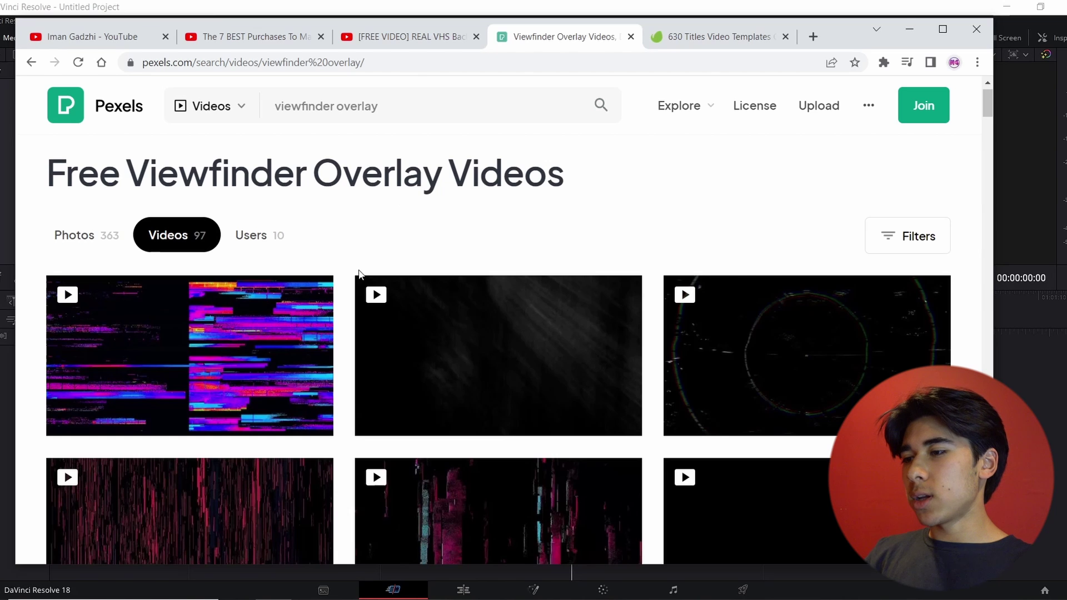
{"action": "scroll", "coordinate": [360, 274], "scroll_direction": "up", "scroll_amount": 1}
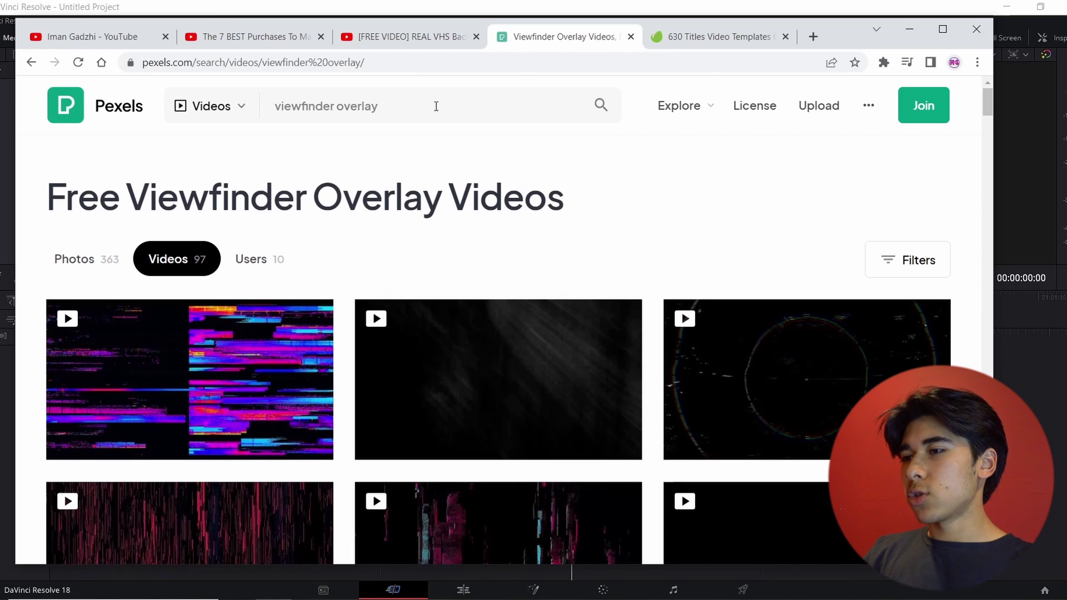
{"action": "left_click", "coordinate": [431, 105]}
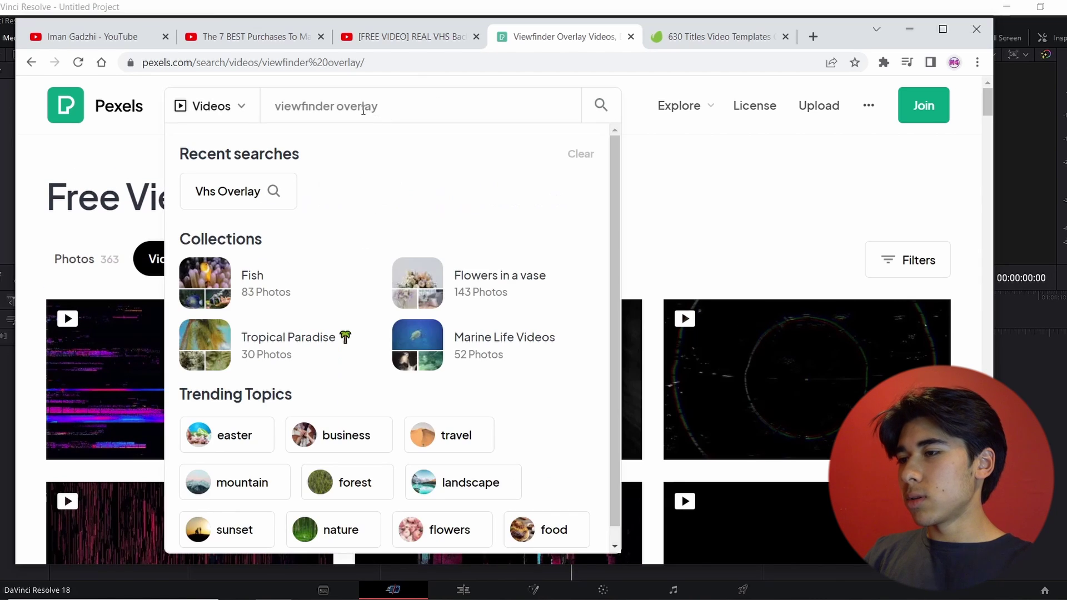
{"action": "double_click", "coordinate": [333, 106]}
{"action": "mouse_move", "coordinate": [199, 104]}
{"action": "type", "text": "gurng"}
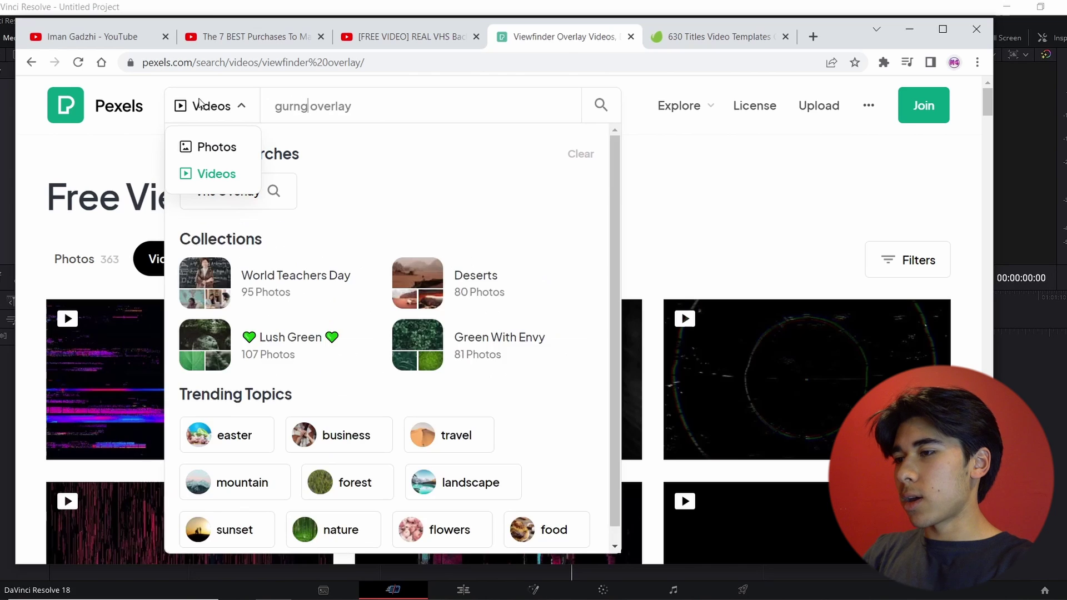
{"action": "type", "text": "e"}
{"action": "key", "text": "Return"}
{"action": "scroll", "coordinate": [653, 481], "scroll_direction": "down", "scroll_amount": 6}
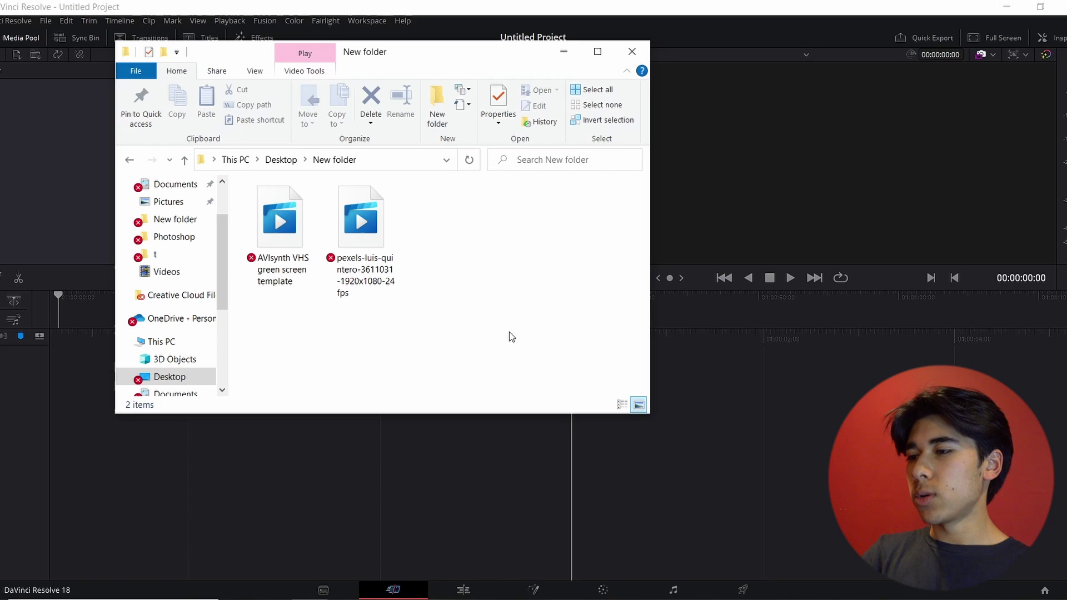
Step: Import the AVIsynth VHS green screen template and the Pexels grunge overlay from the desktop's New folder into the DaVinci Resolve timeline
{"action": "left_click_drag", "start_coordinate": [509, 332], "coordinate": [243, 180]}
{"action": "left_click_drag", "start_coordinate": [361, 272], "coordinate": [675, 492]}
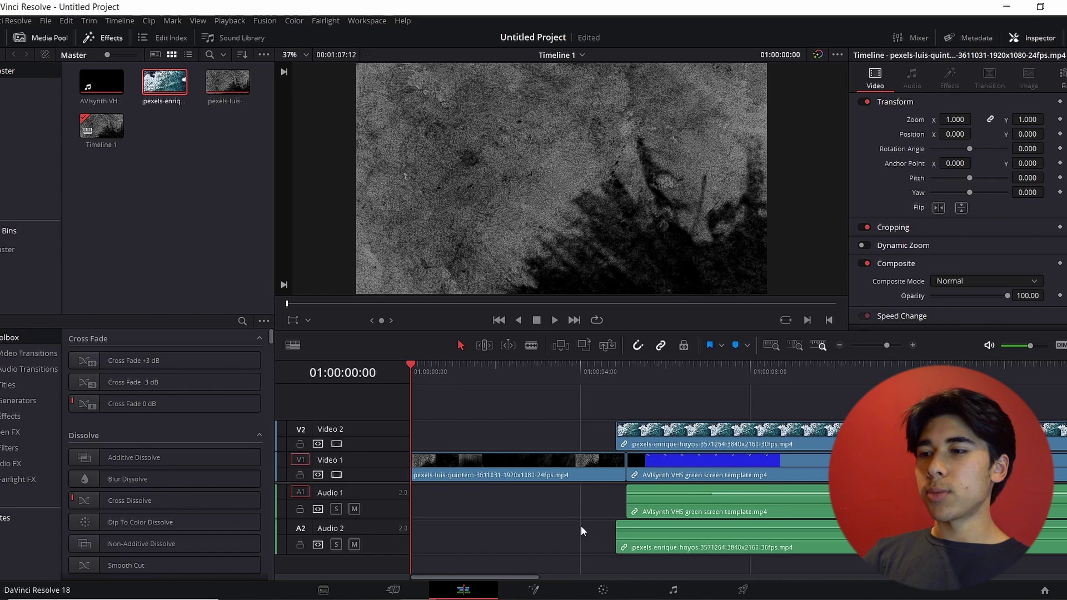
Step: Move the ocean clip earlier on the timeline and unlink its audio from its video
{"action": "left_click", "coordinate": [598, 517]}
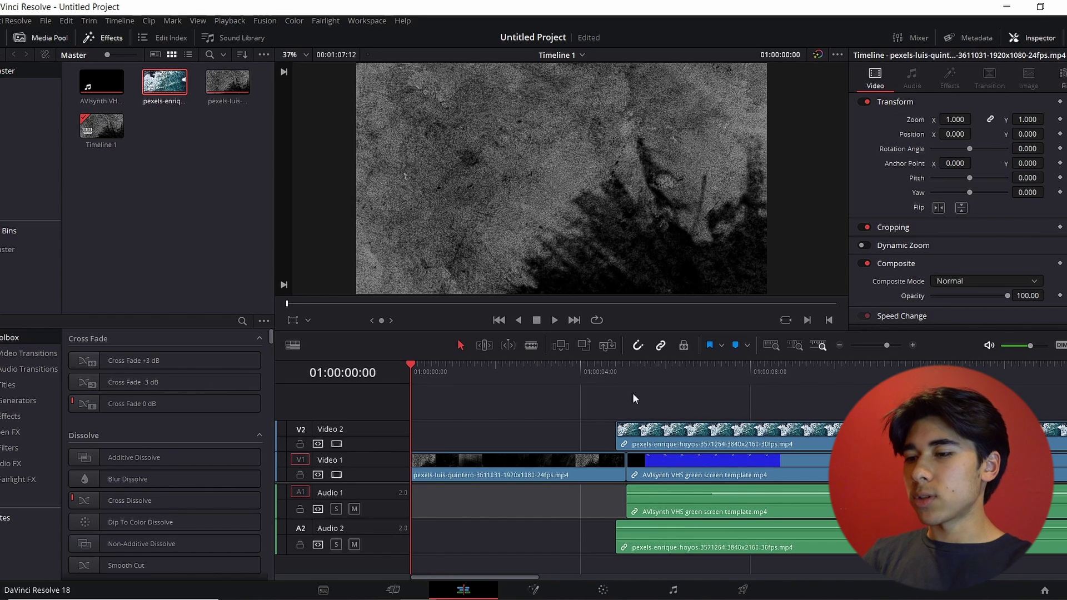
{"action": "left_click_drag", "start_coordinate": [661, 533], "coordinate": [569, 526]}
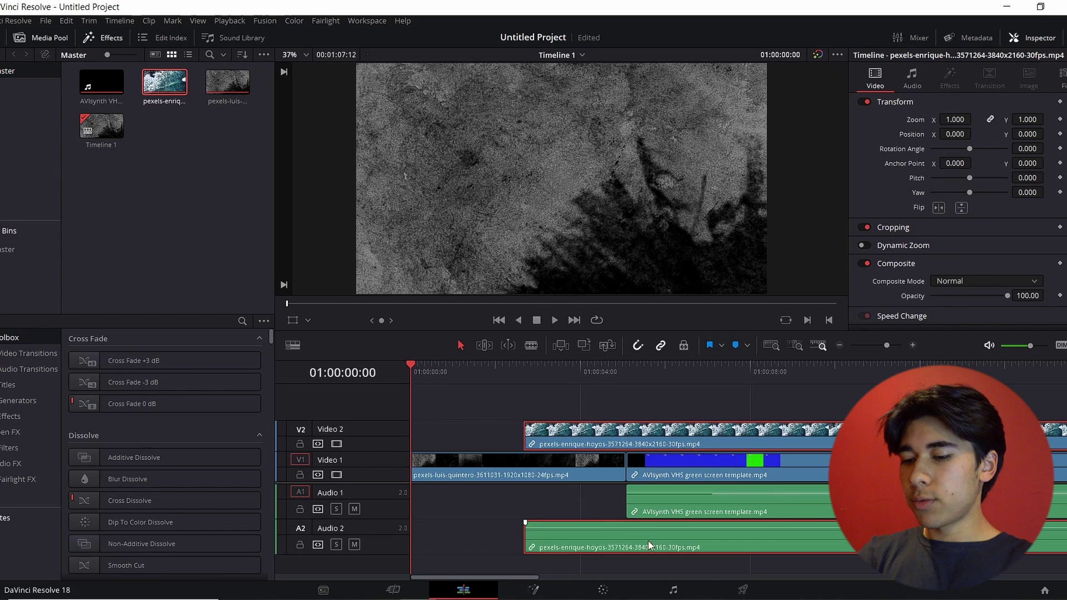
{"action": "right_click", "coordinate": [571, 535]}
{"action": "left_click", "coordinate": [596, 526]}
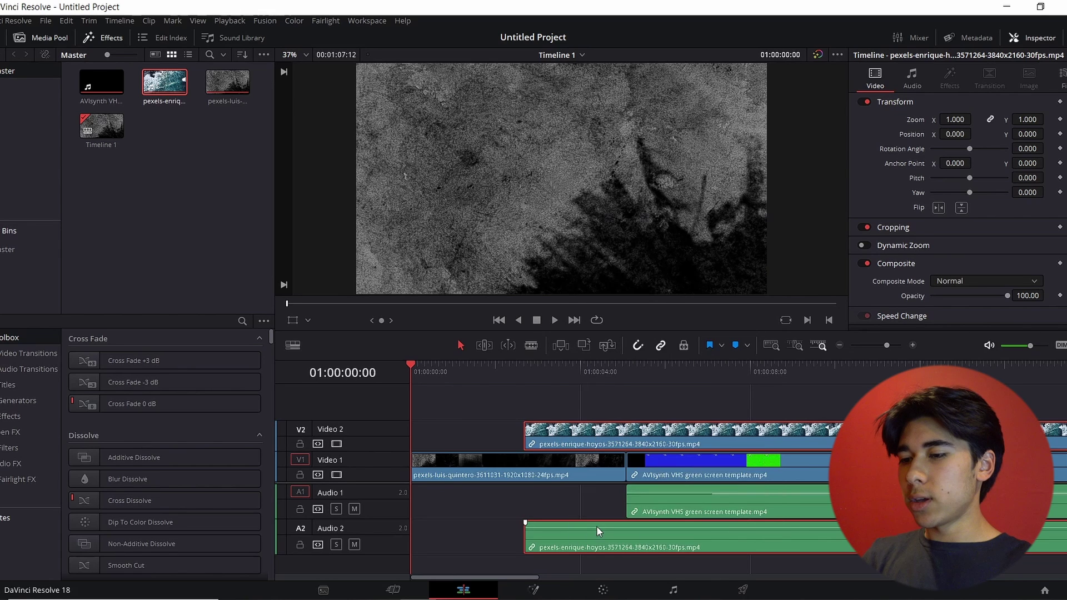
{"action": "left_click", "coordinate": [535, 565]}
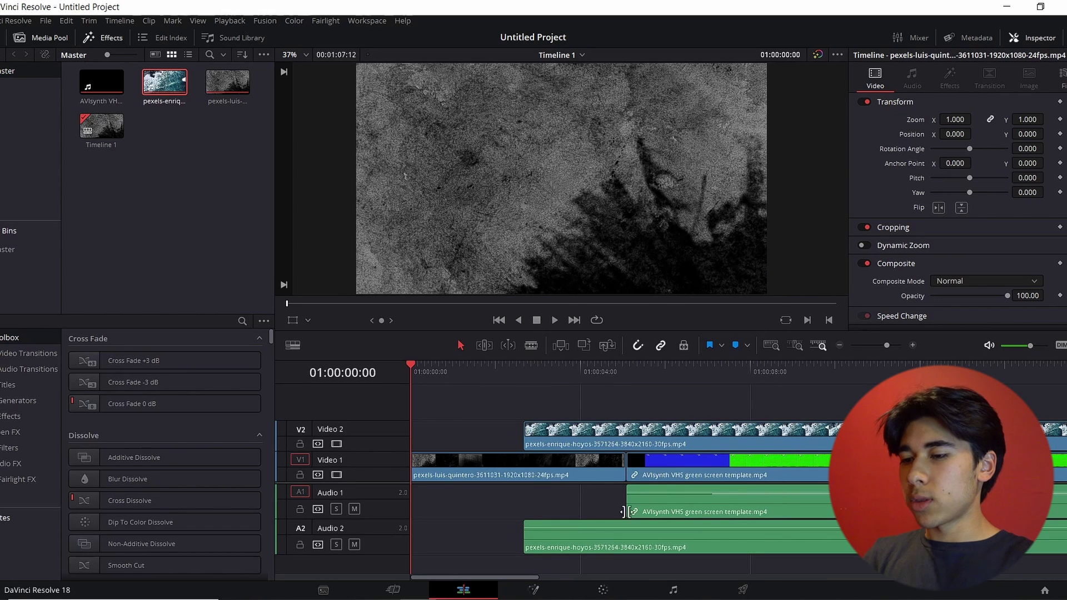
Step: Unlink the VHS green screen template's audio from its video and delete the audio of both clips
{"action": "left_click", "coordinate": [668, 510]}
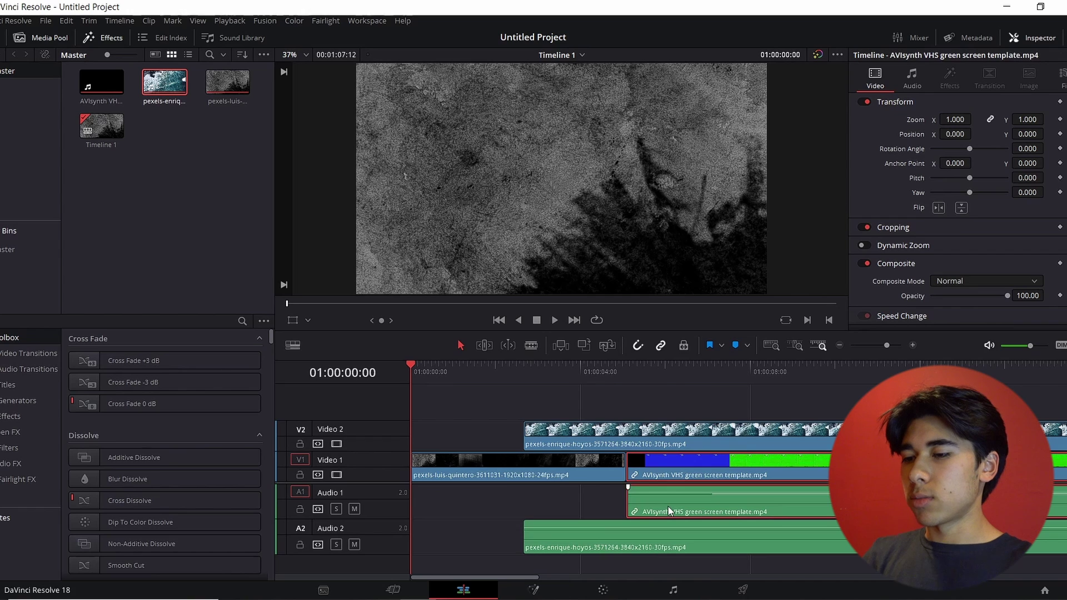
{"action": "right_click", "coordinate": [668, 510]}
{"action": "left_click", "coordinate": [701, 499]}
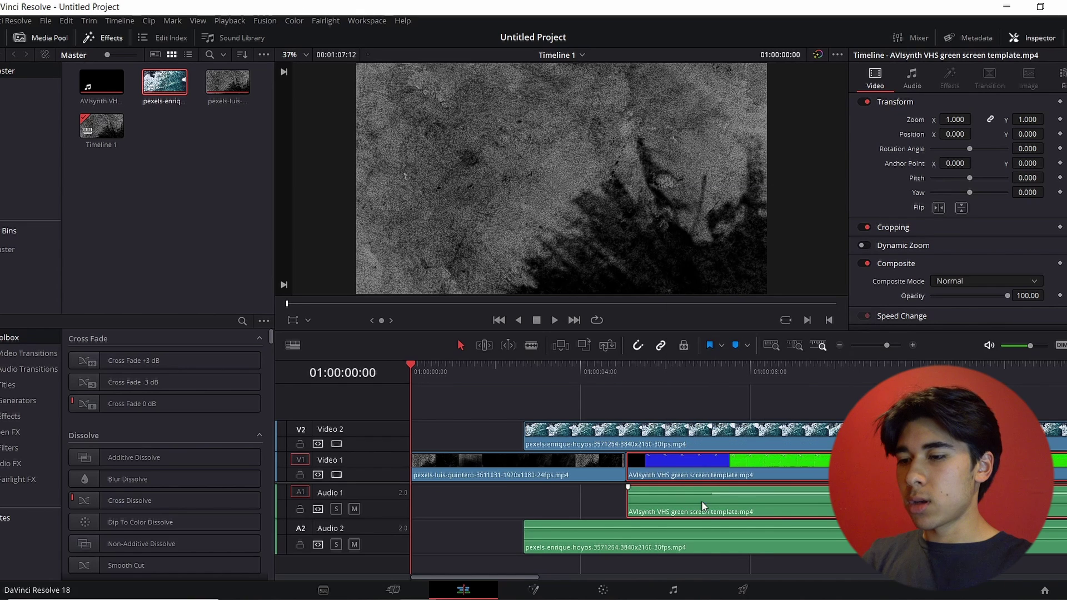
{"action": "left_click", "coordinate": [606, 501]}
{"action": "left_click_drag", "start_coordinate": [639, 518], "coordinate": [652, 537]}
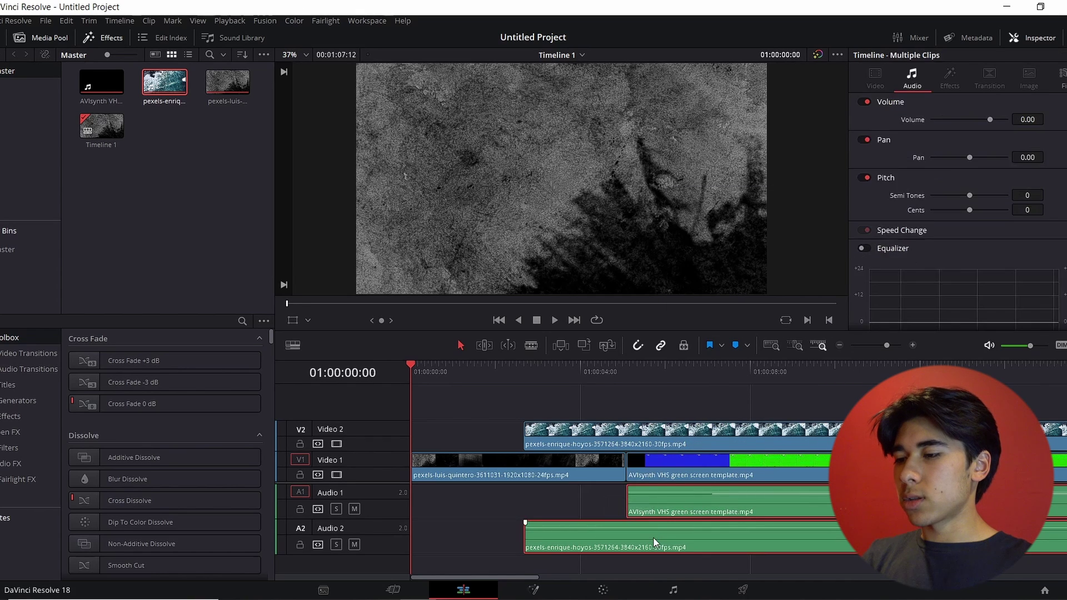
{"action": "key", "text": "Delete"}
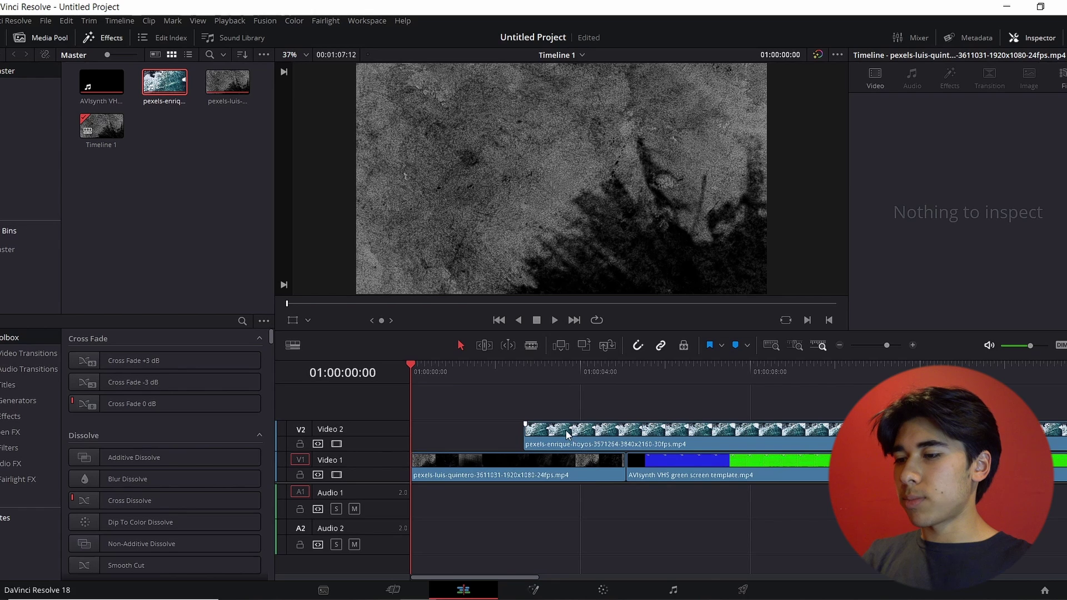
Step: Stack the ocean clip on Video 1, the grunge overlay on Video 2 and the VHS template on Video 3, and save the project
{"action": "left_click_drag", "start_coordinate": [525, 434], "coordinate": [413, 434]}
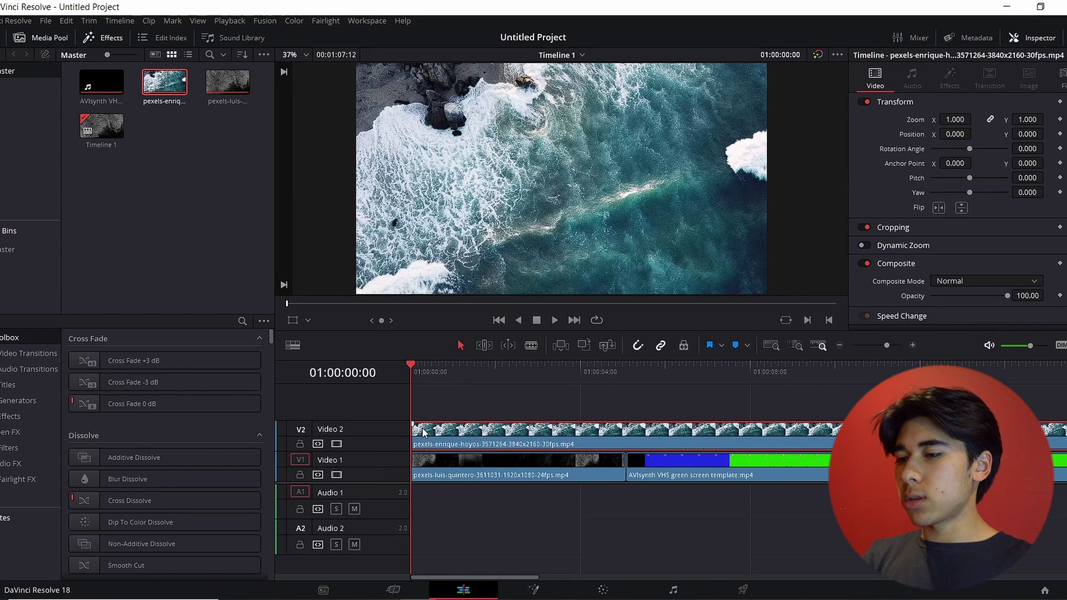
{"action": "left_click_drag", "start_coordinate": [741, 468], "coordinate": [844, 390]}
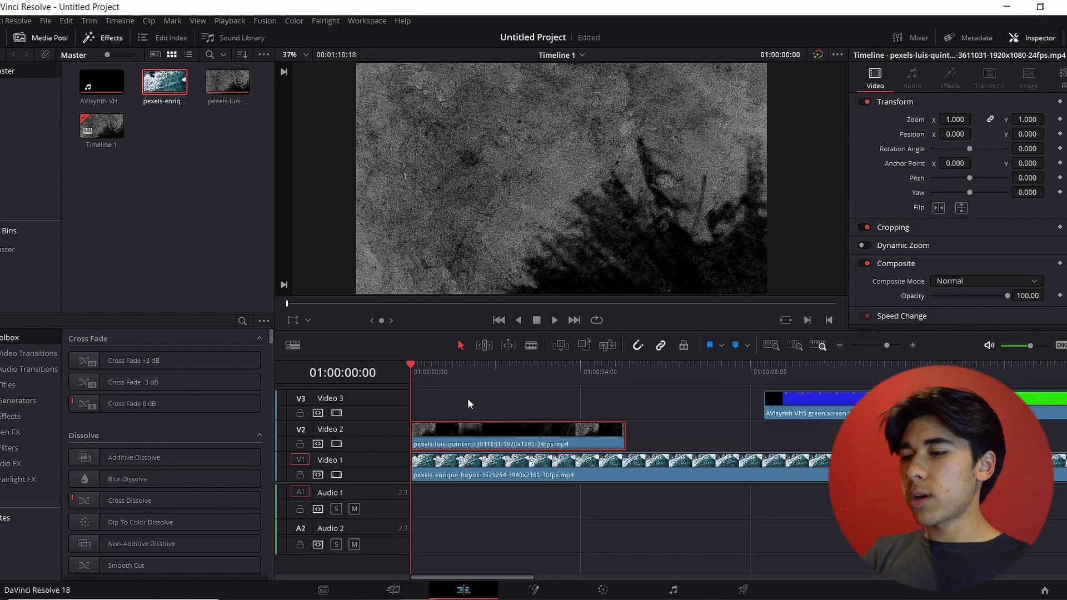
{"action": "left_click", "coordinate": [467, 398]}
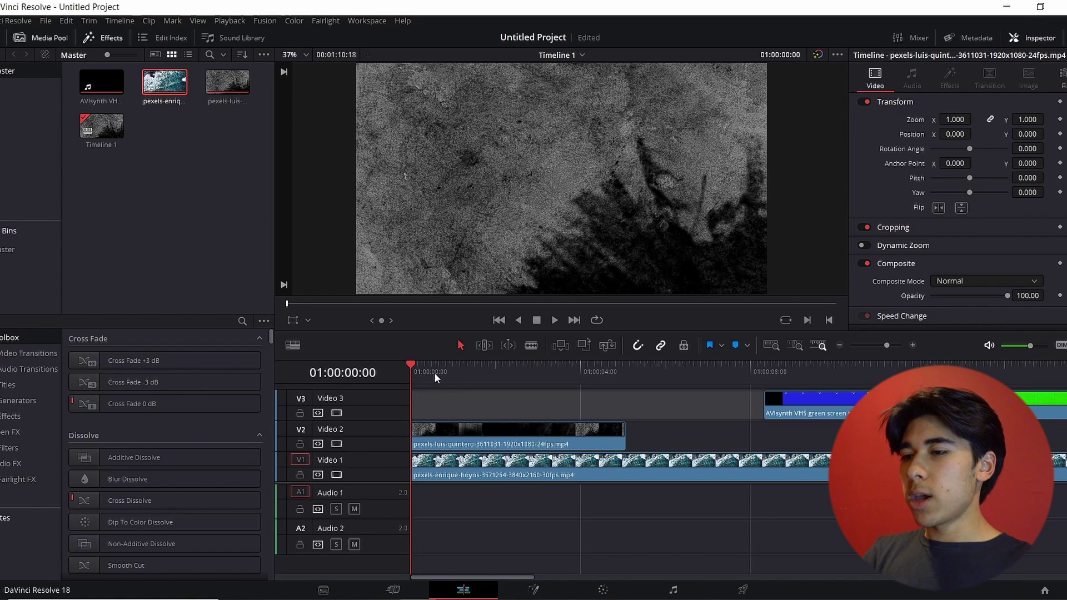
{"action": "key", "text": "ctrl+s"}
Step: Set the composite mode of the grunge overlay on Video 2 to Screen
{"action": "left_click_drag", "start_coordinate": [433, 373], "coordinate": [338, 377]}
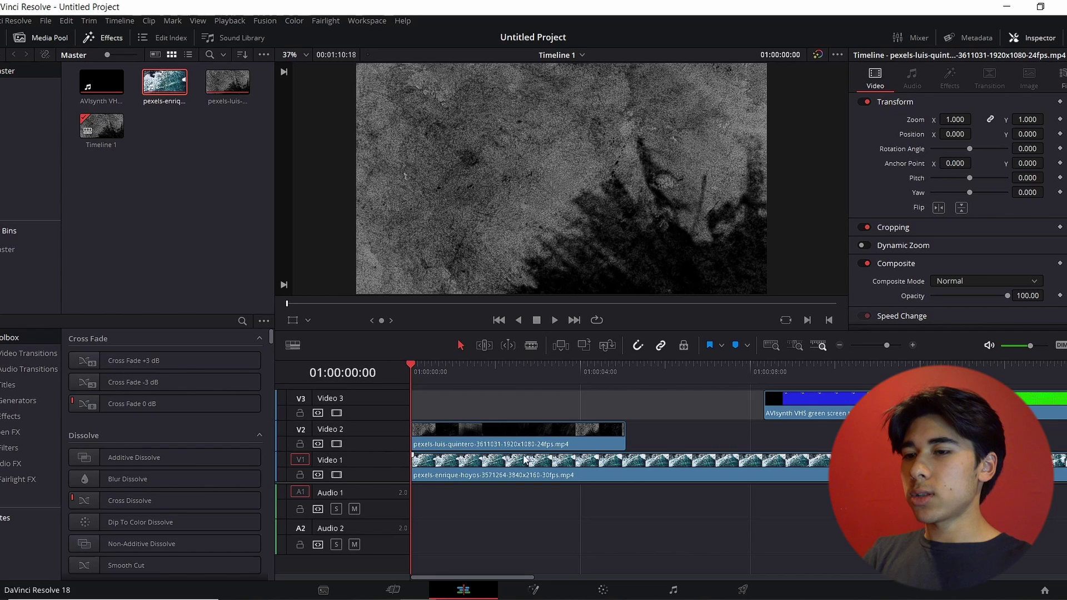
{"action": "left_click", "coordinate": [494, 437]}
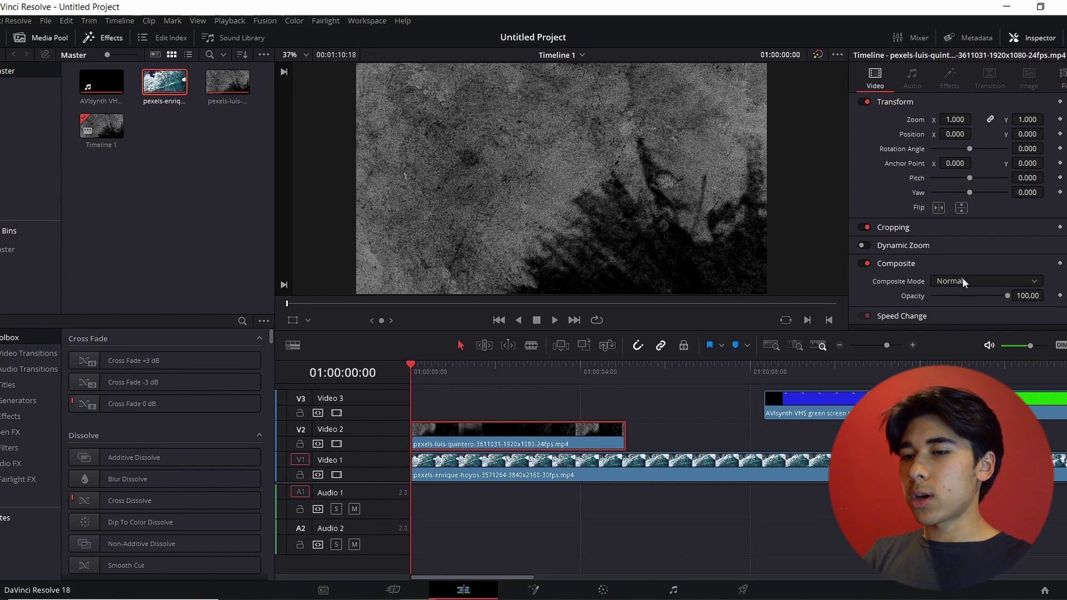
{"action": "left_click", "coordinate": [979, 283]}
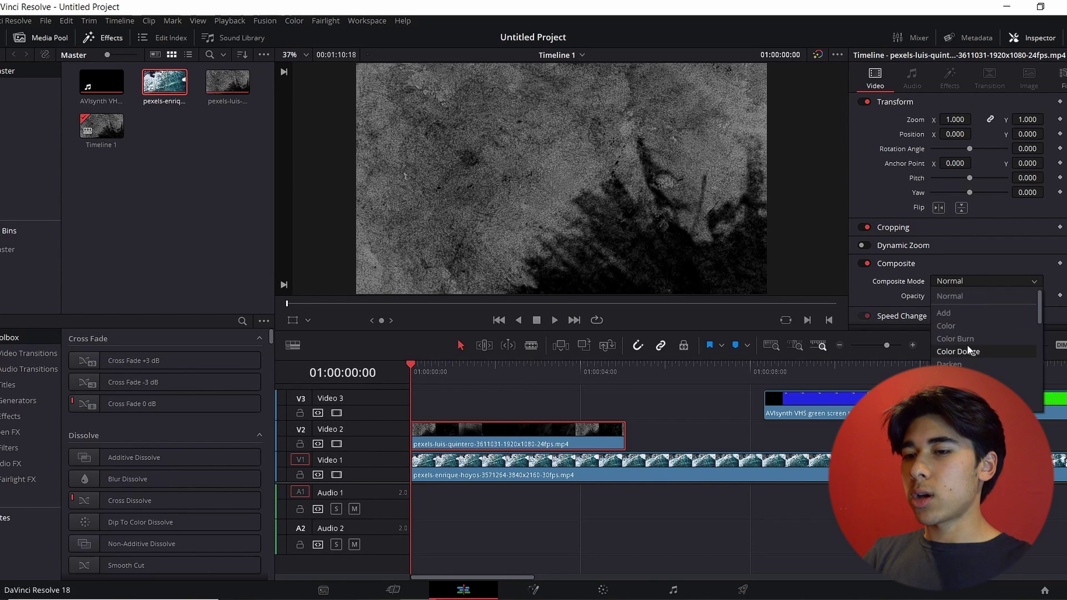
{"action": "scroll", "coordinate": [967, 344], "scroll_direction": "down", "scroll_amount": 1}
{"action": "scroll", "coordinate": [976, 364], "scroll_direction": "down", "scroll_amount": 3}
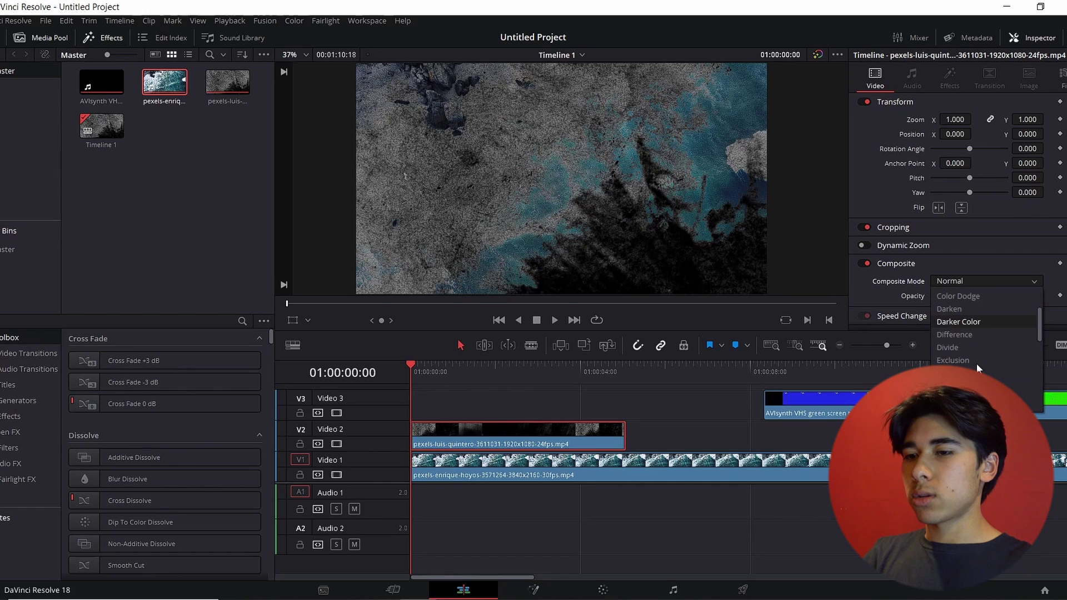
{"action": "scroll", "coordinate": [963, 344], "scroll_direction": "down", "scroll_amount": 15}
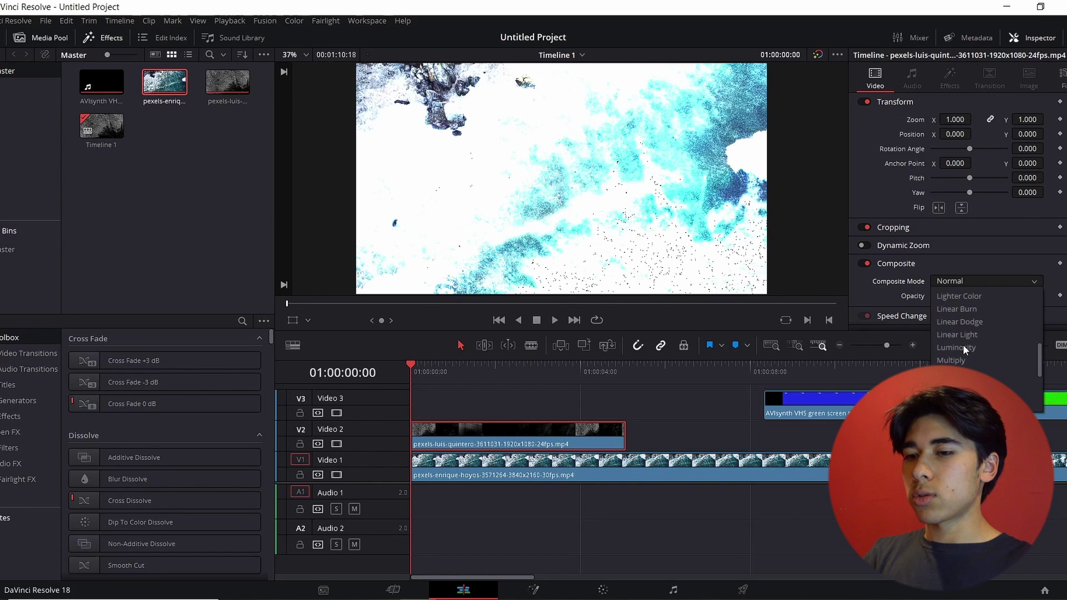
{"action": "left_click", "coordinate": [962, 308]}
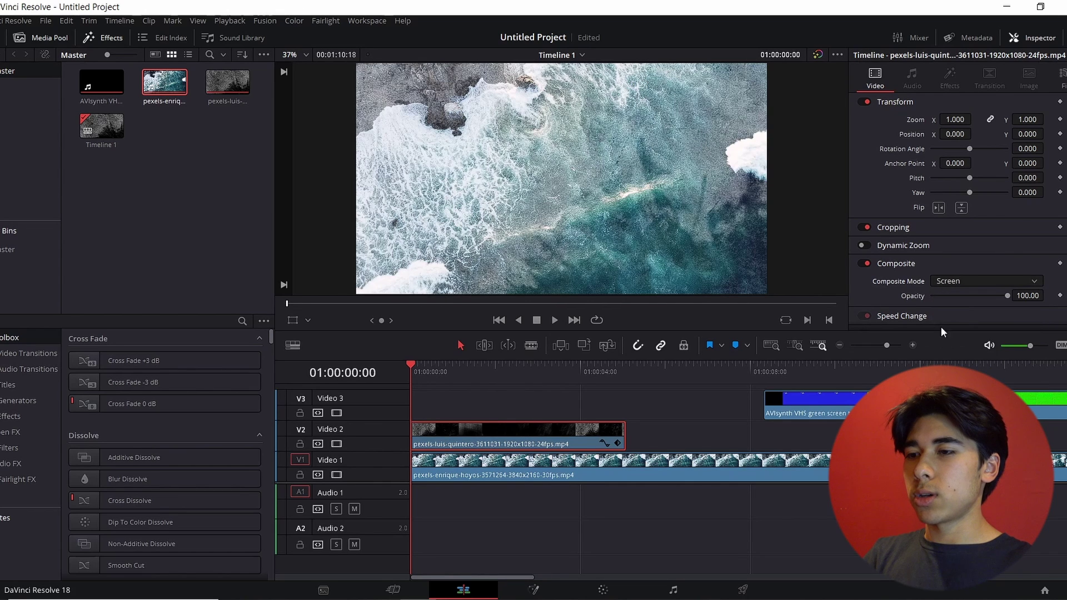
Step: Play back the blended overlay from the timeline start and return the playhead to 01:00:00:00
{"action": "key", "text": "space"}
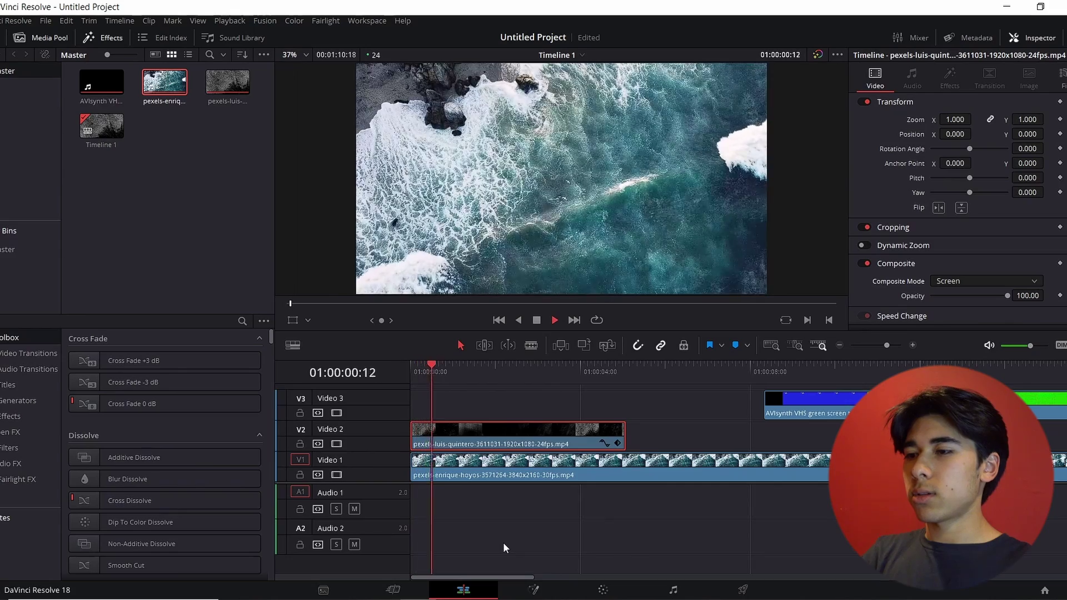
{"action": "key", "text": "space"}
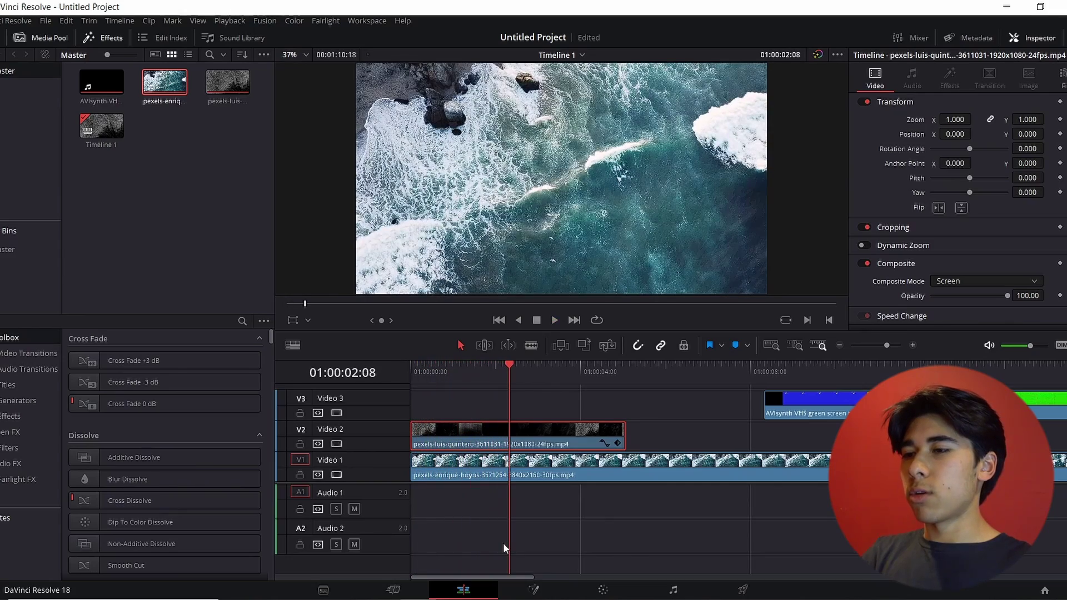
{"action": "left_click", "coordinate": [412, 372]}
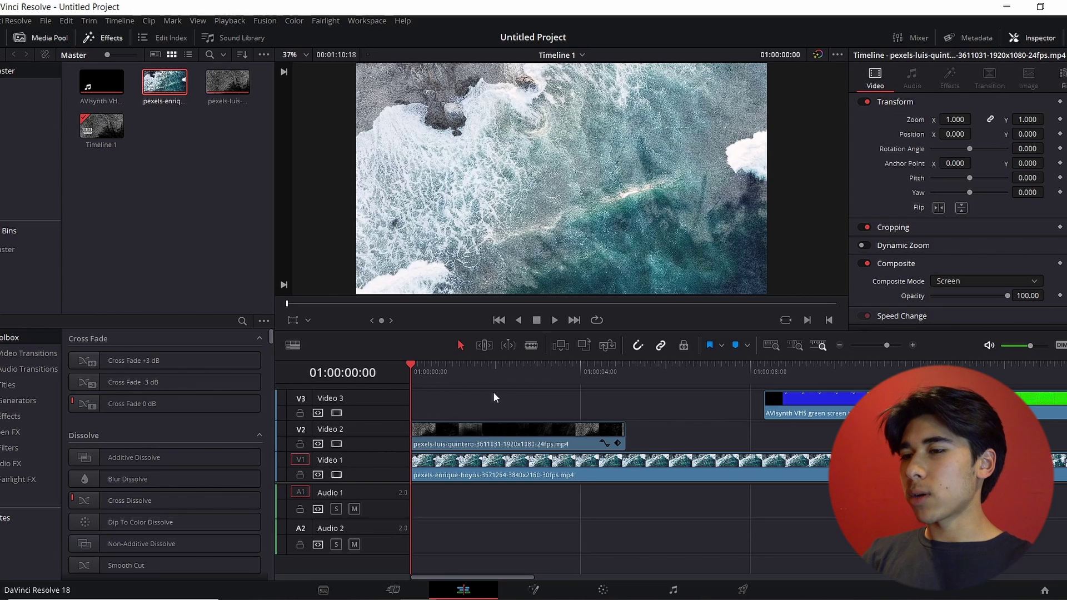
Step: Preview alternative composite modes such as Softlight, Pin Light and Exclusion on the grunge overlay, keeping Screen
{"action": "left_click", "coordinate": [1025, 281]}
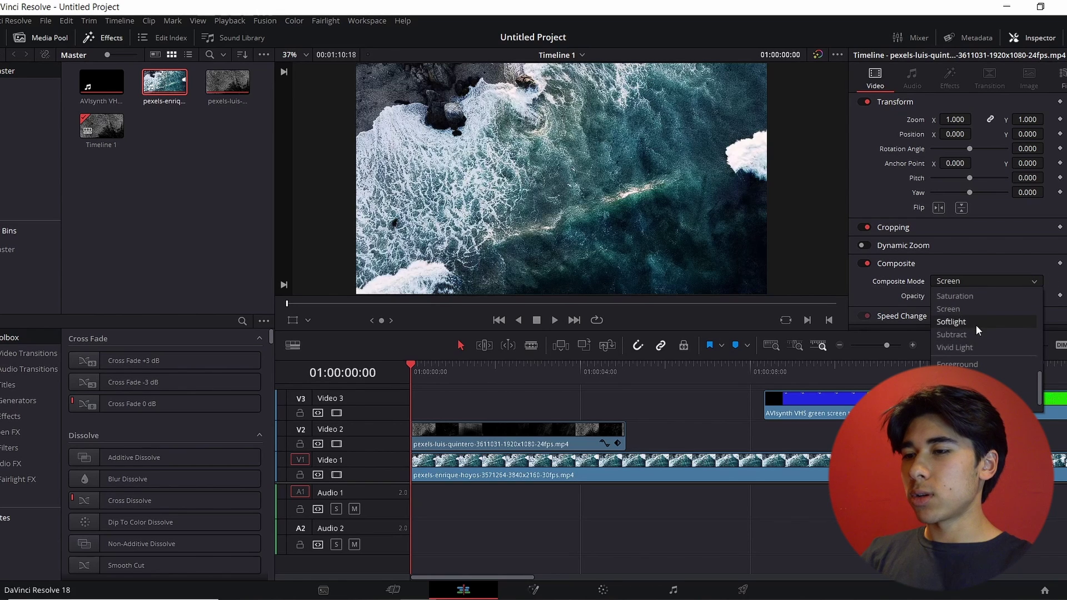
{"action": "scroll", "coordinate": [972, 322], "scroll_direction": "up", "scroll_amount": 2}
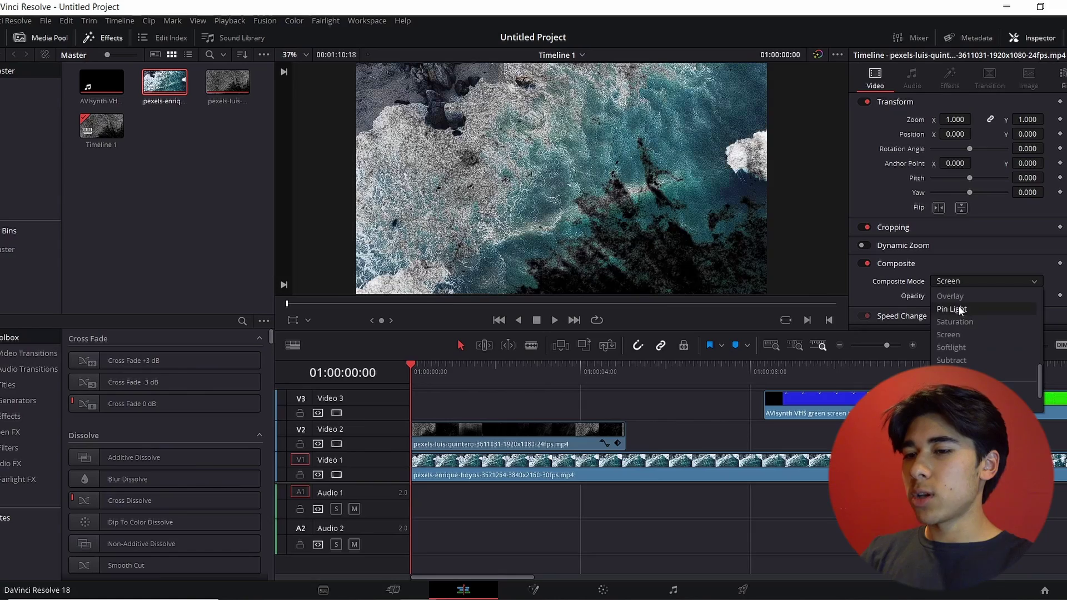
{"action": "scroll", "coordinate": [967, 322], "scroll_direction": "up", "scroll_amount": 3}
{"action": "scroll", "coordinate": [972, 333], "scroll_direction": "up", "scroll_amount": 3}
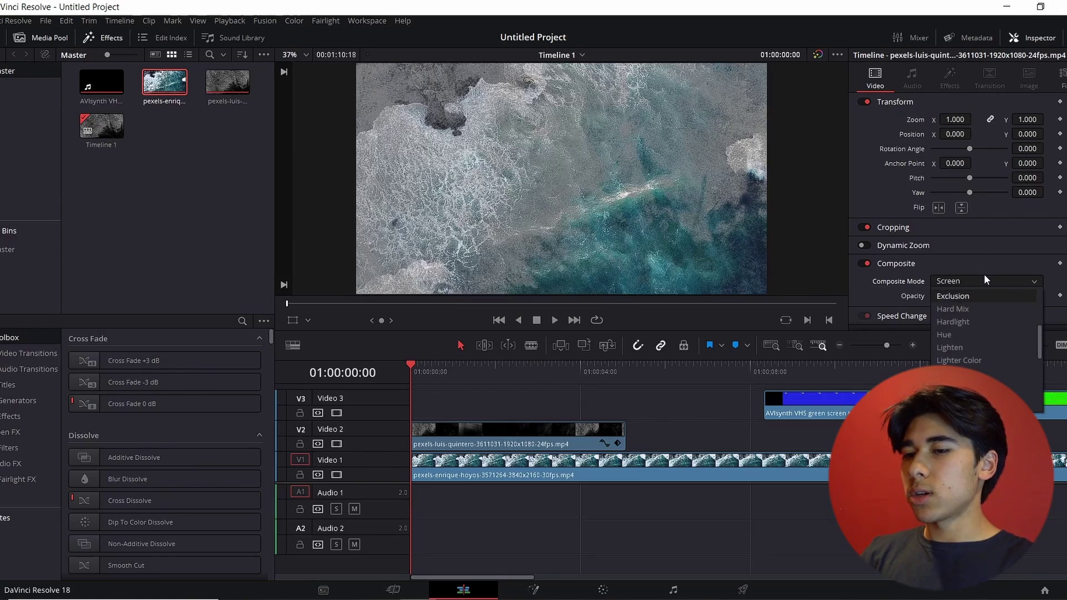
{"action": "left_click", "coordinate": [983, 278]}
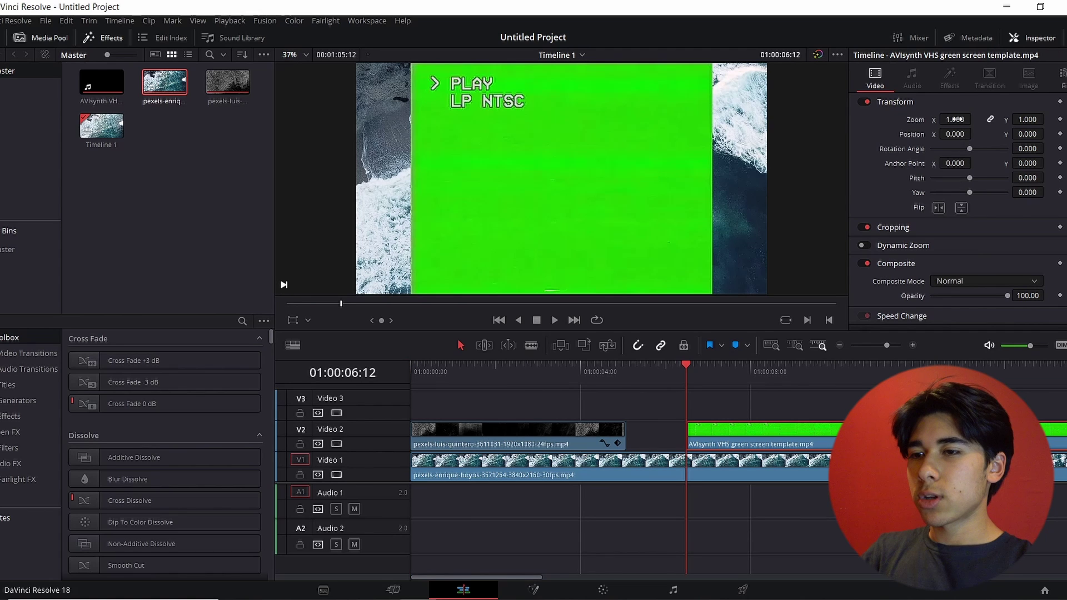
Step: Scale the VHS green screen template to a zoom of 1.460 and set its Y position to -226
{"action": "mouse_move", "coordinate": [965, 119]}
{"action": "left_mouse_down"}
{"action": "mouse_move", "coordinate": [974, 118]}
{"action": "mouse_move", "coordinate": [956, 120]}
{"action": "left_mouse_up"}
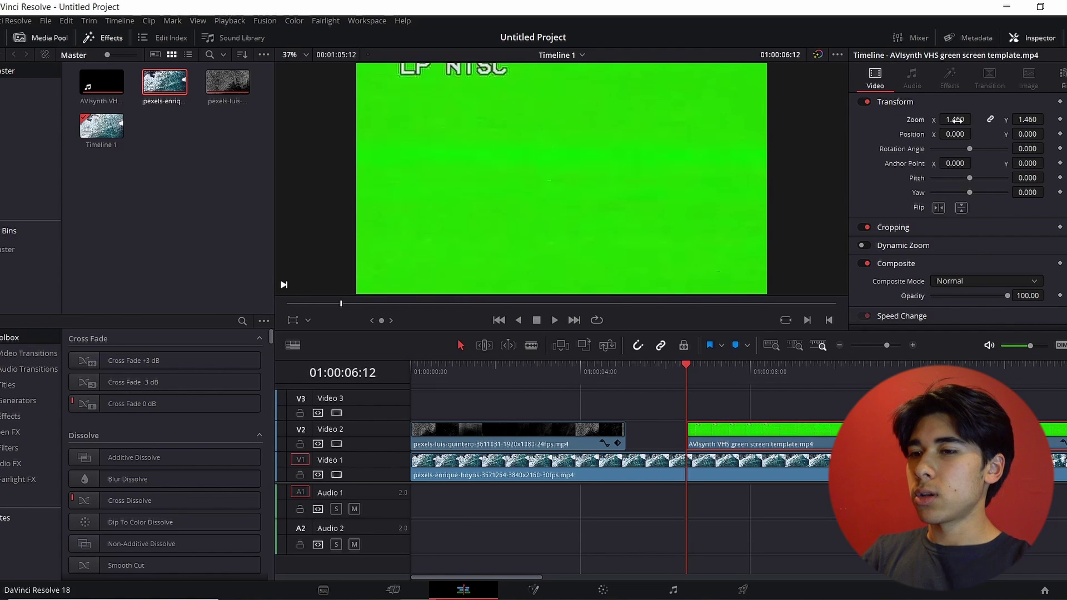
{"action": "left_click_drag", "start_coordinate": [1028, 134], "coordinate": [1055, 134]}
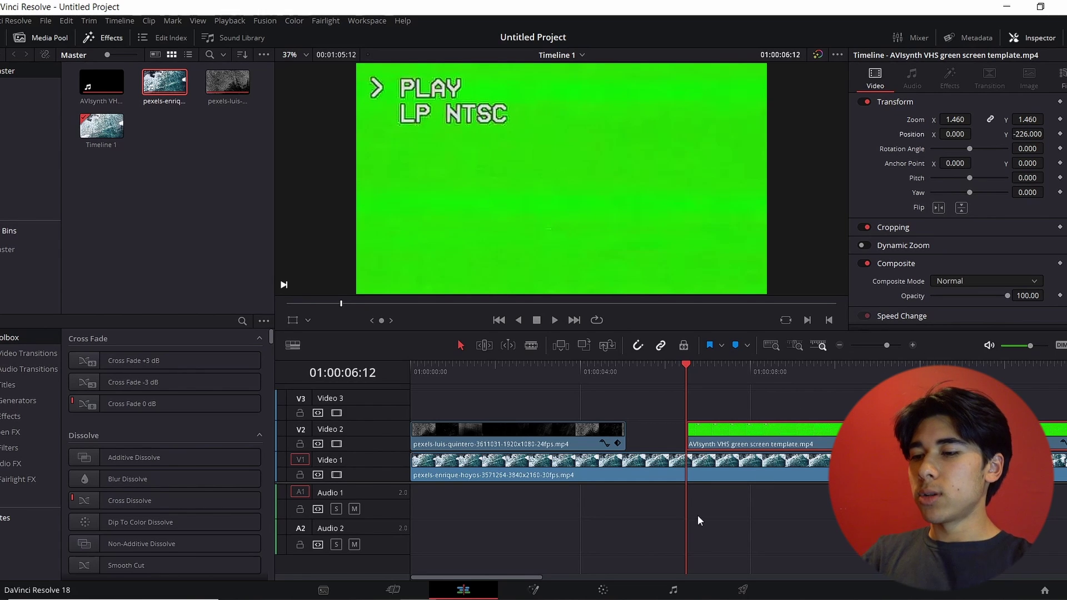
{"action": "mouse_move", "coordinate": [692, 373]}
{"action": "left_mouse_down"}
{"action": "mouse_move", "coordinate": [711, 374]}
{"action": "mouse_move", "coordinate": [695, 380]}
{"action": "left_mouse_up"}
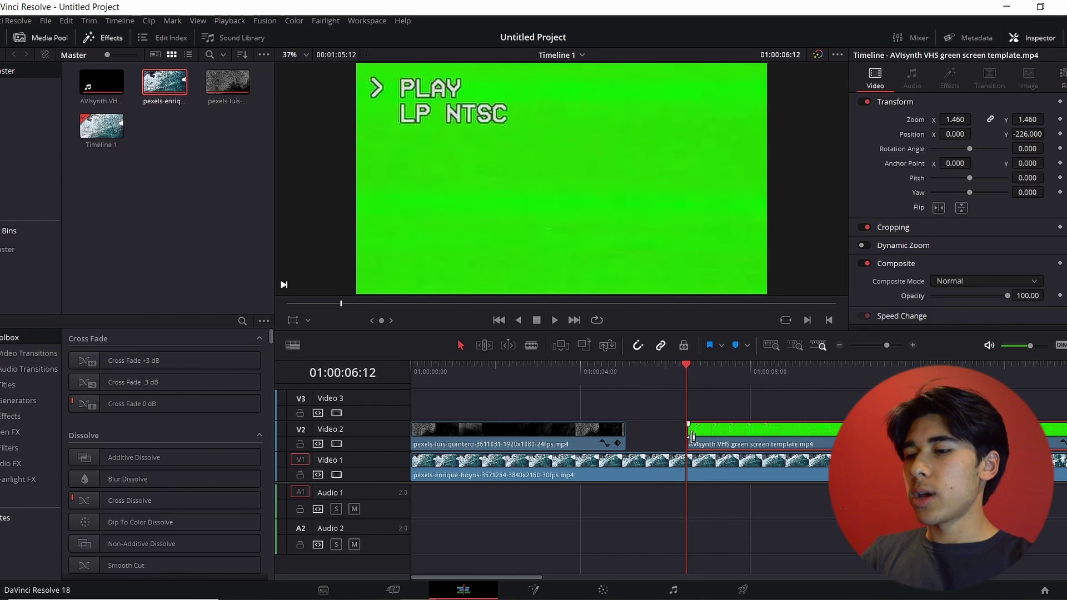
Step: Open the VHS template in Fusion with a single viewer and insert a Delta Keyer midway between MediaIn1 and MediaOut1
{"action": "left_click", "coordinate": [532, 590]}
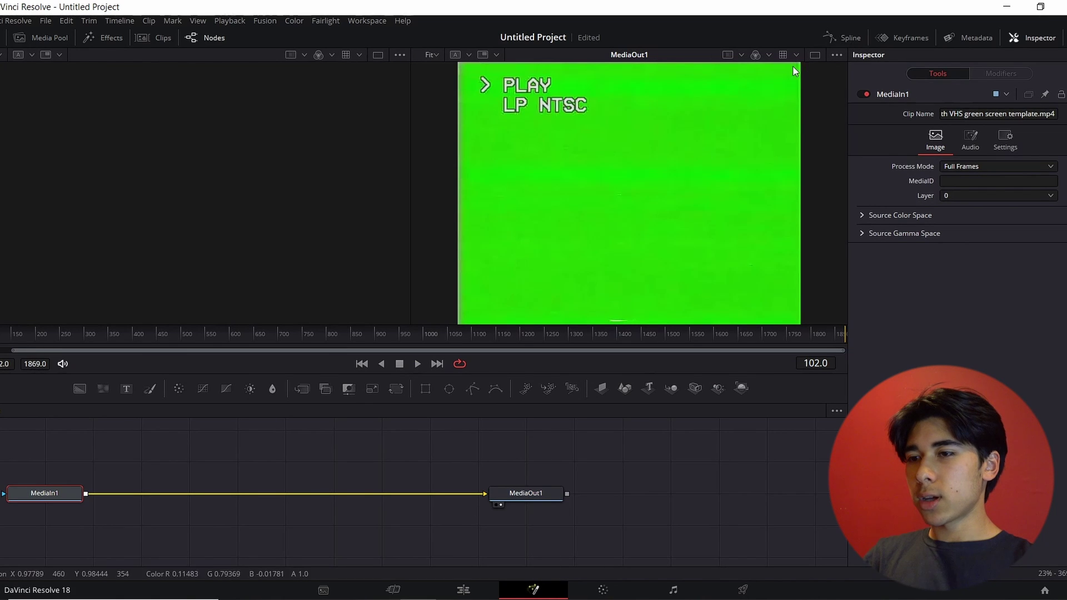
{"action": "left_click", "coordinate": [815, 55]}
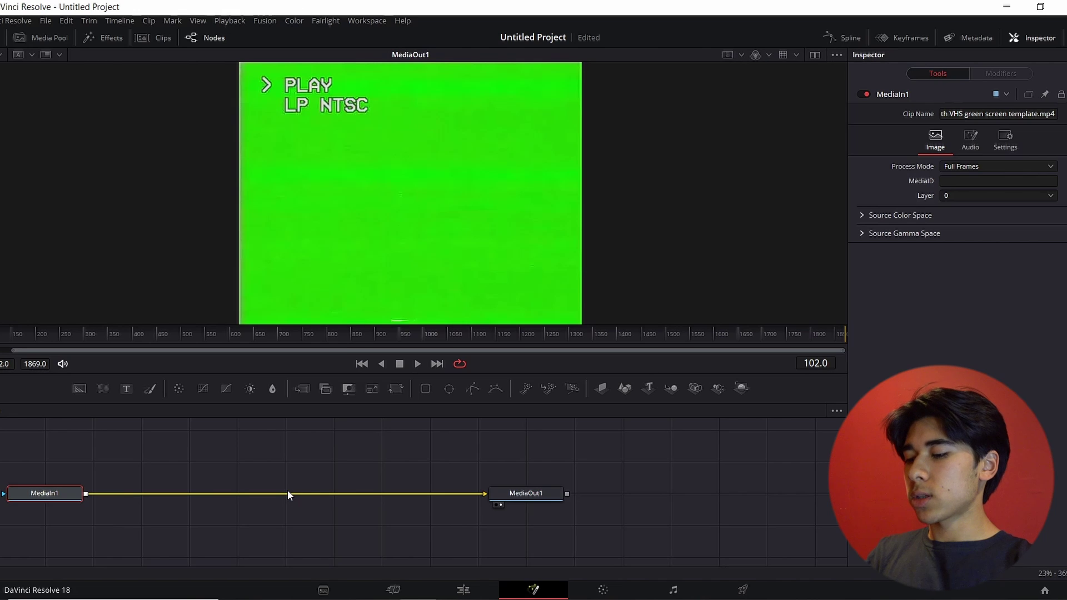
{"action": "key", "text": "shift+space"}
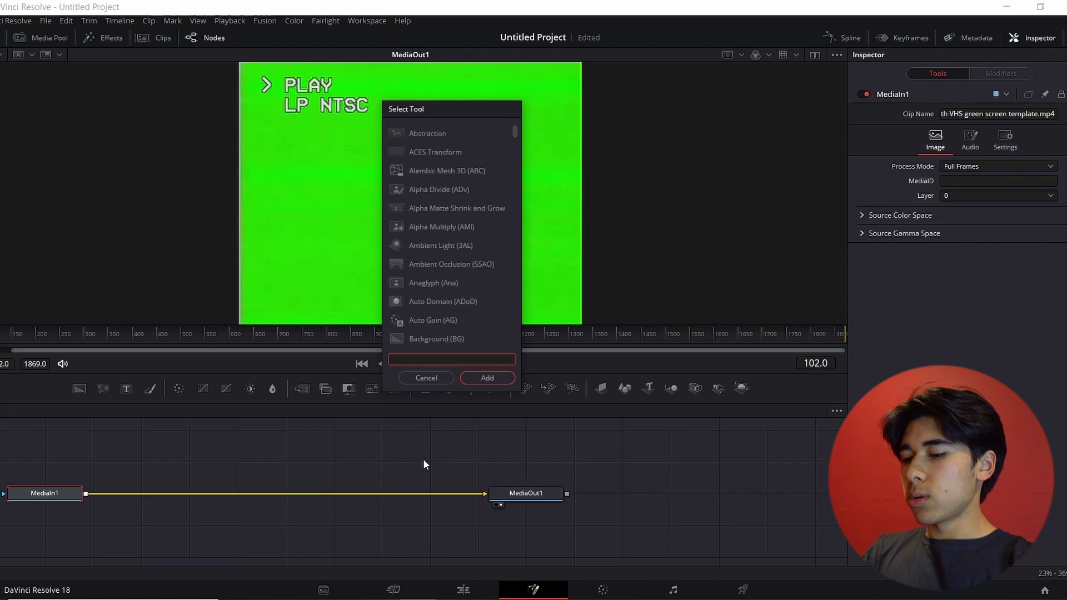
{"action": "type", "text": "Delta Keyer"}
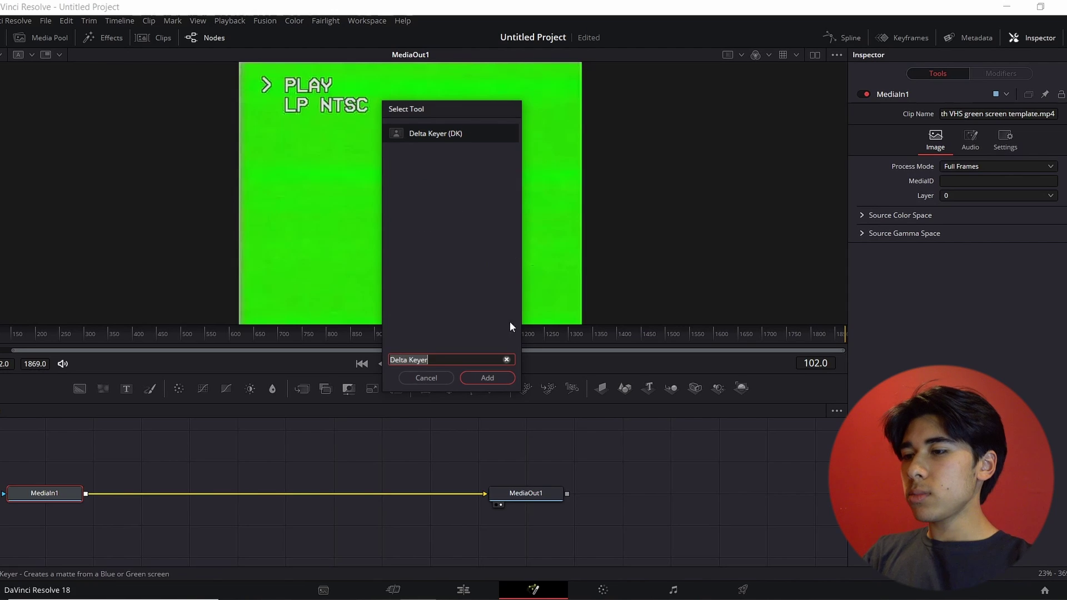
{"action": "left_click", "coordinate": [488, 378]}
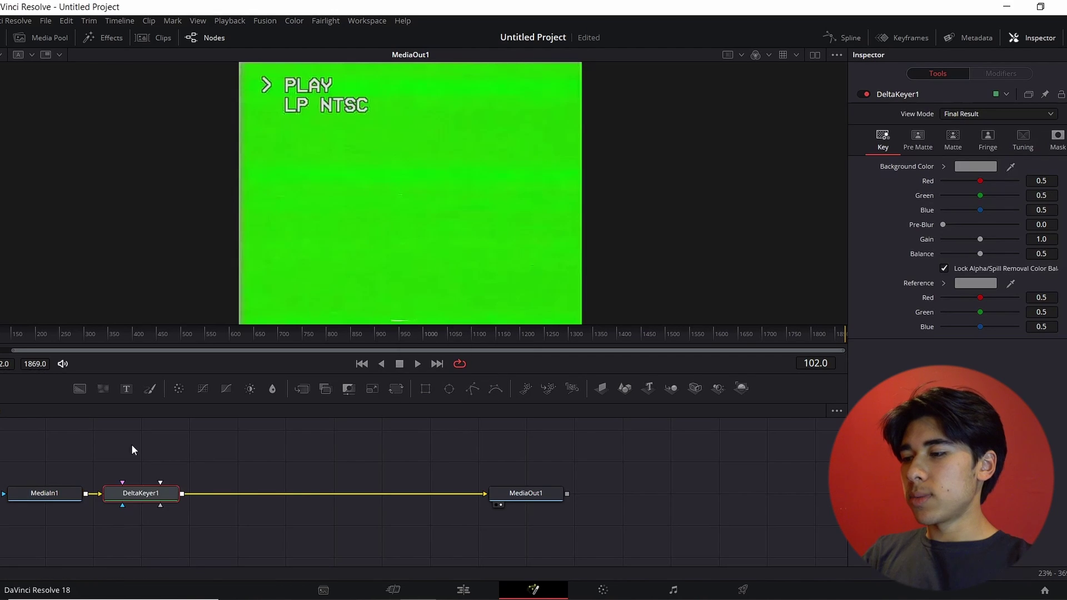
{"action": "left_click_drag", "start_coordinate": [141, 494], "coordinate": [266, 491]}
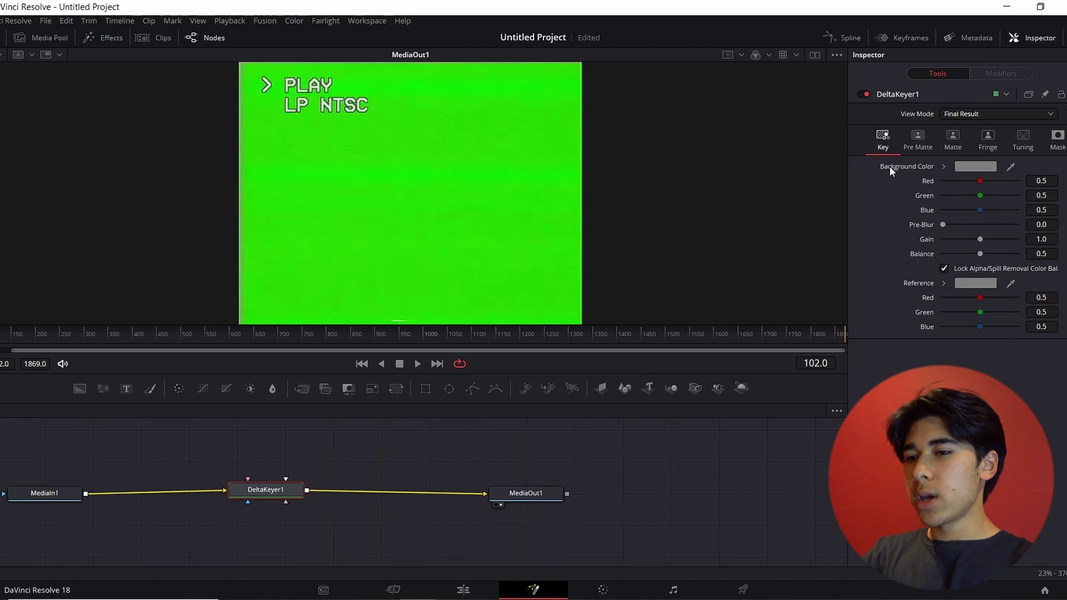
Step: Sample the template's green as the Delta Keyer background color and play the keyed overlay on the edit timeline
{"action": "left_click", "coordinate": [1021, 36]}
{"action": "left_click", "coordinate": [1029, 38]}
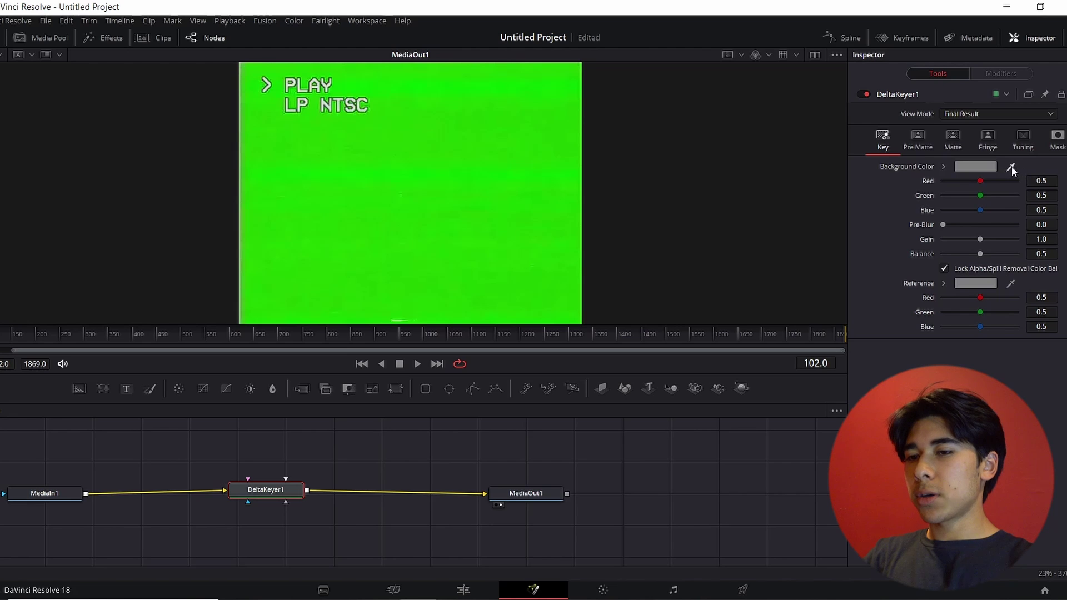
{"action": "left_click_drag", "start_coordinate": [1011, 166], "coordinate": [495, 185]}
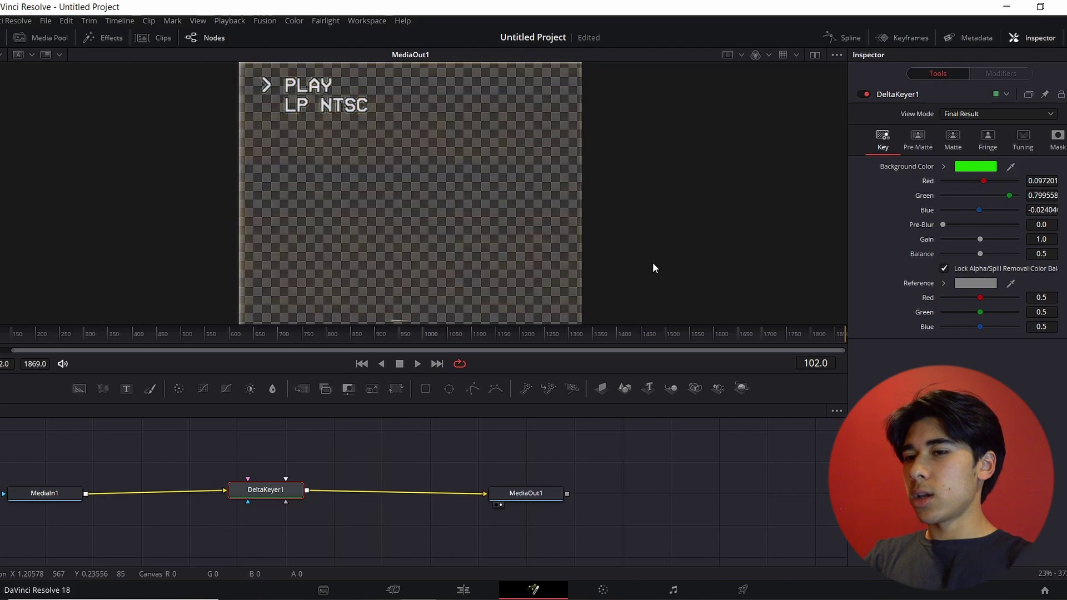
{"action": "left_click", "coordinate": [462, 588]}
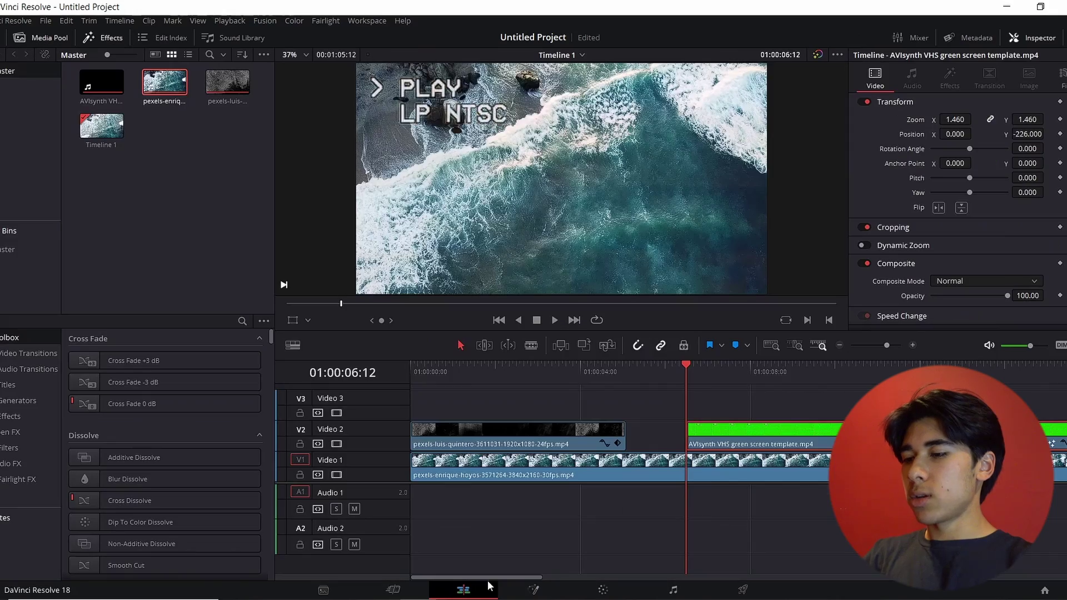
{"action": "key", "text": "space"}
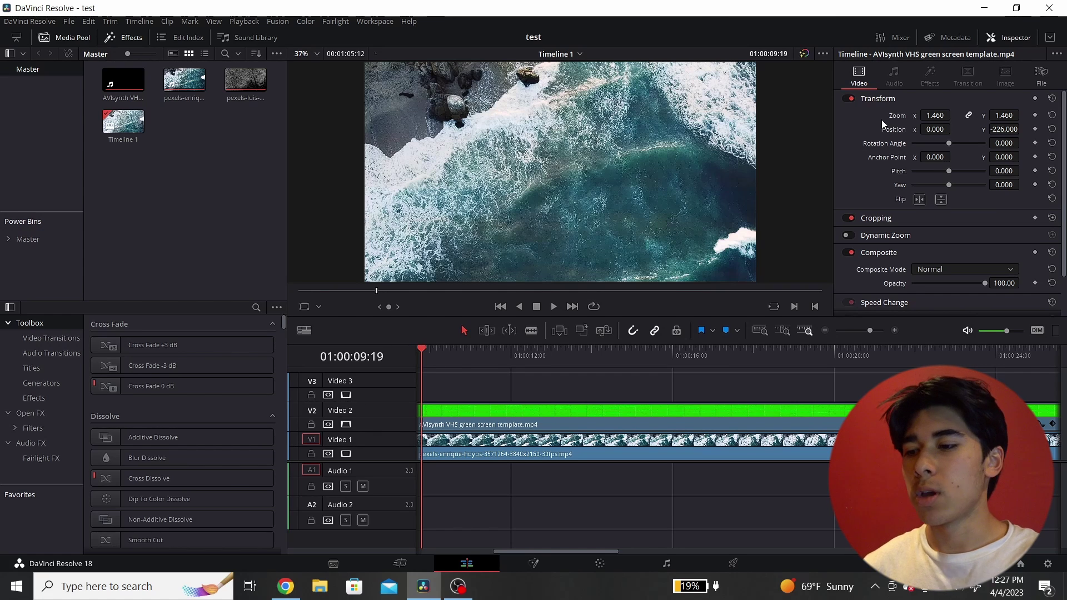
Step: Switch to the Google Chrome window
{"action": "mouse_move", "coordinate": [283, 596]}
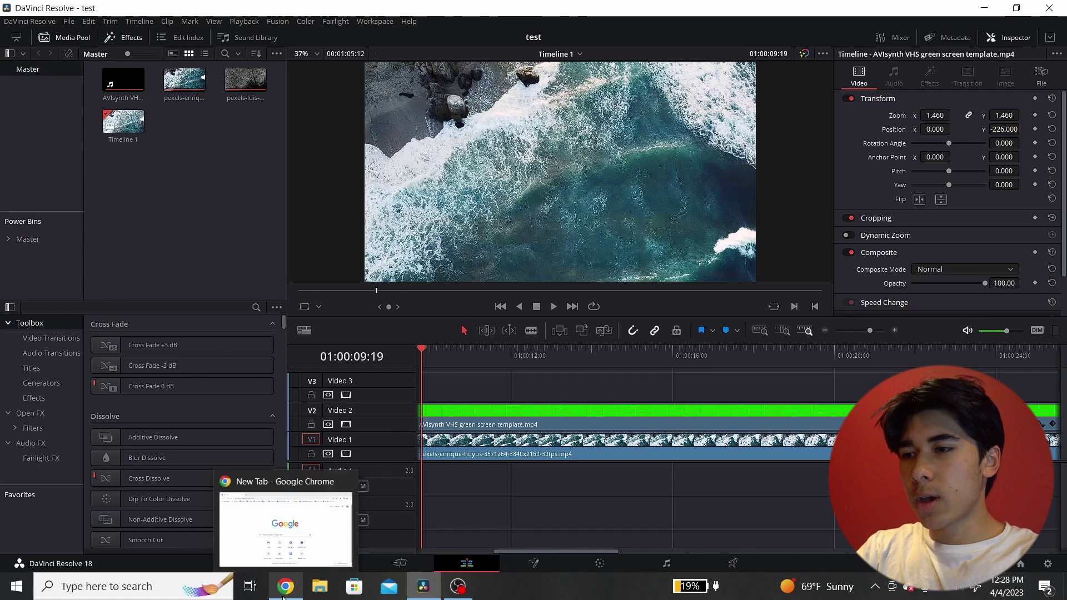
{"action": "left_click", "coordinate": [282, 596]}
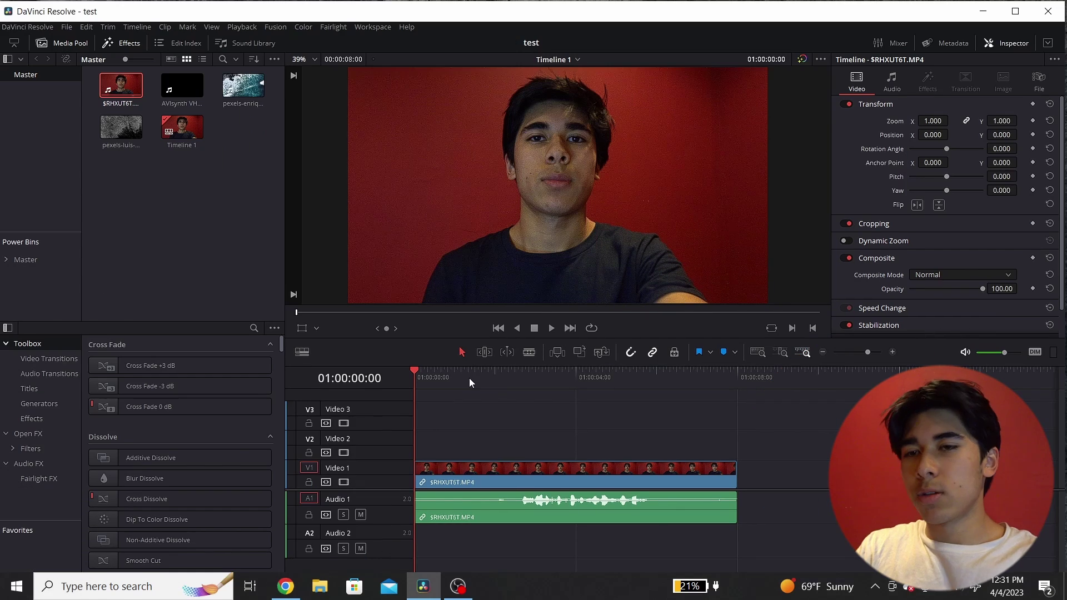
Step: Trim off the talking-head clip's silent start and everything after 01:00:03:07, and return the playhead to the timeline start
{"action": "left_click_drag", "start_coordinate": [469, 378], "coordinate": [499, 378]}
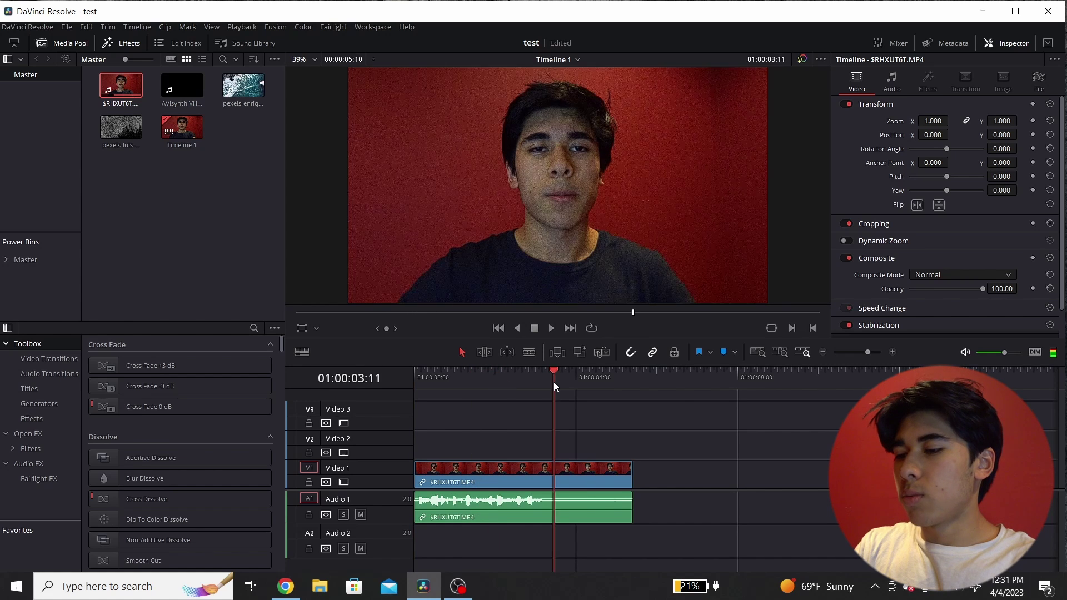
{"action": "left_click_drag", "start_coordinate": [553, 382], "coordinate": [545, 382]}
{"action": "left_click", "coordinate": [587, 474]}
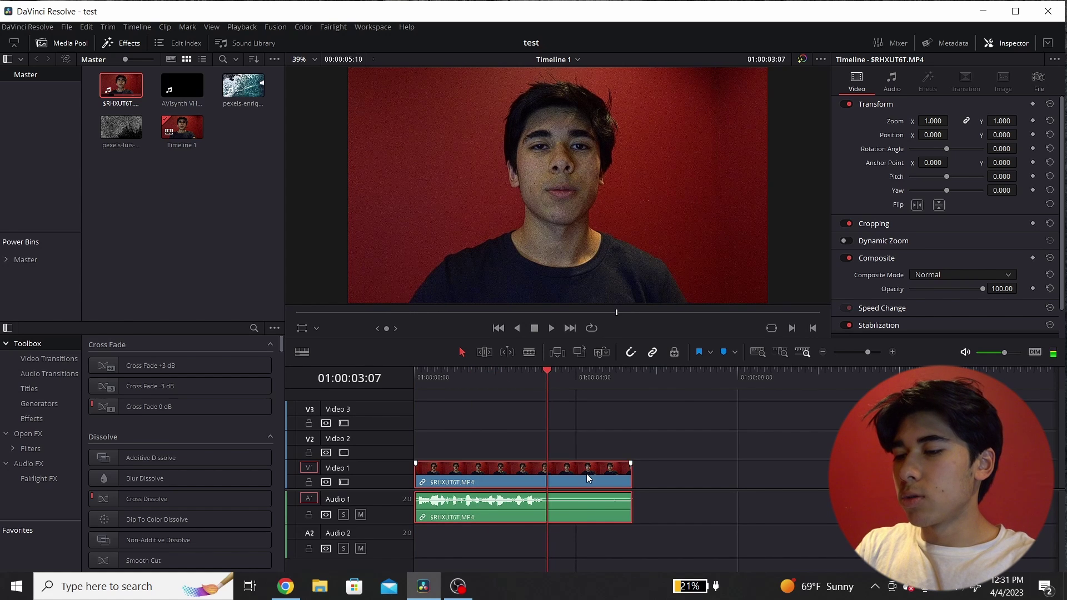
{"action": "key", "text": "ctrl+b"}
{"action": "left_click", "coordinate": [586, 473]}
{"action": "key", "text": "Delete"}
{"action": "key", "text": "Home"}
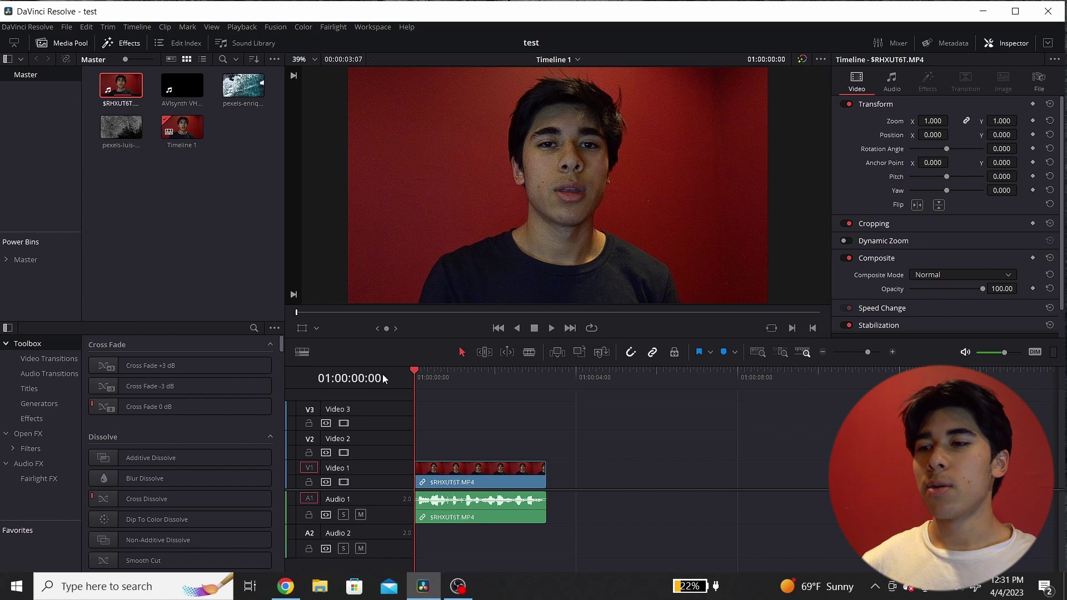
Step: Search the effects for "adjus" and place an Adjustment Clip on Video 2 above the talking-head clip
{"action": "left_click", "coordinate": [198, 241]}
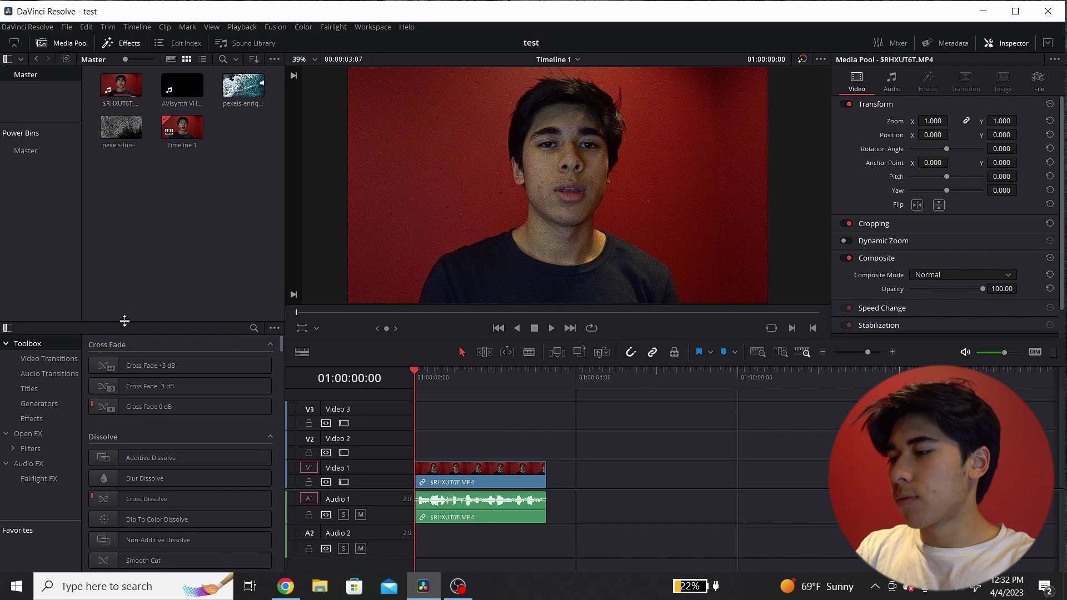
{"action": "left_click", "coordinate": [252, 329]}
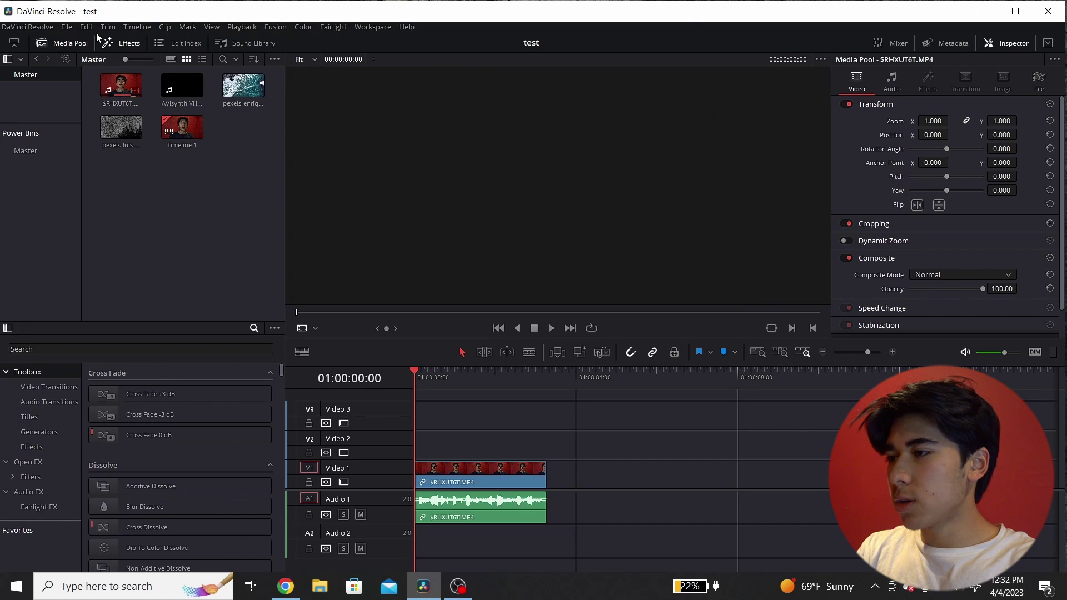
{"action": "left_click", "coordinate": [113, 43]}
{"action": "left_click", "coordinate": [114, 42]}
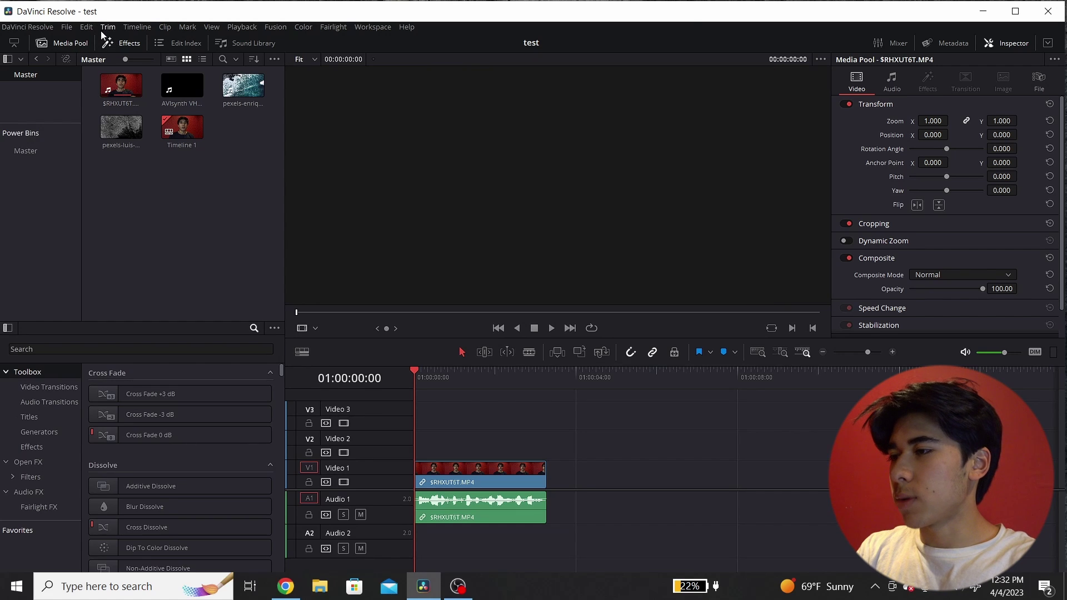
{"action": "left_click", "coordinate": [252, 328]}
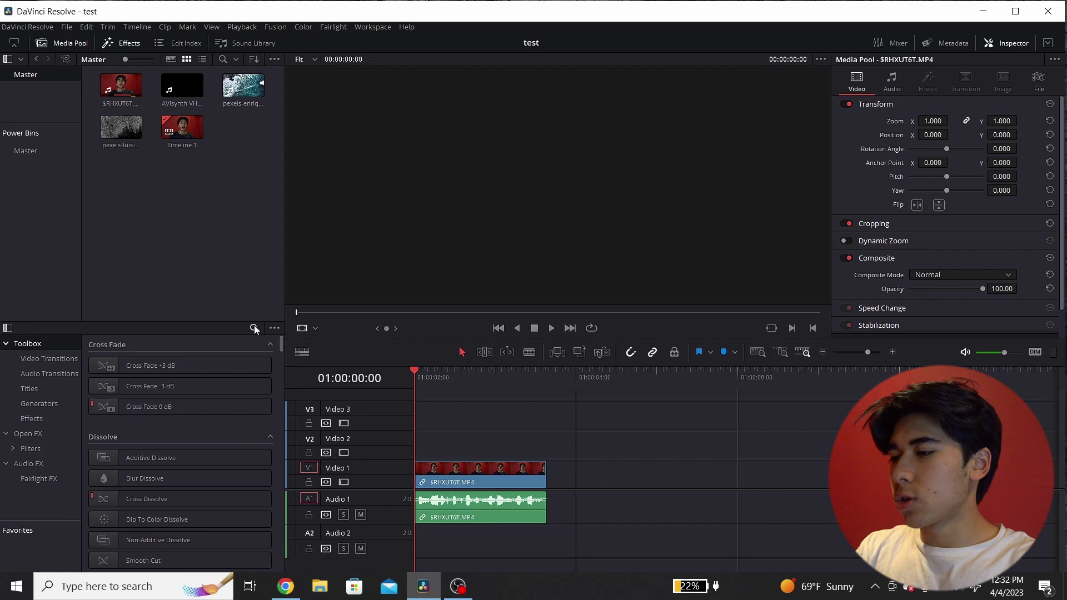
{"action": "left_click", "coordinate": [254, 328]}
{"action": "type", "text": "adjus"}
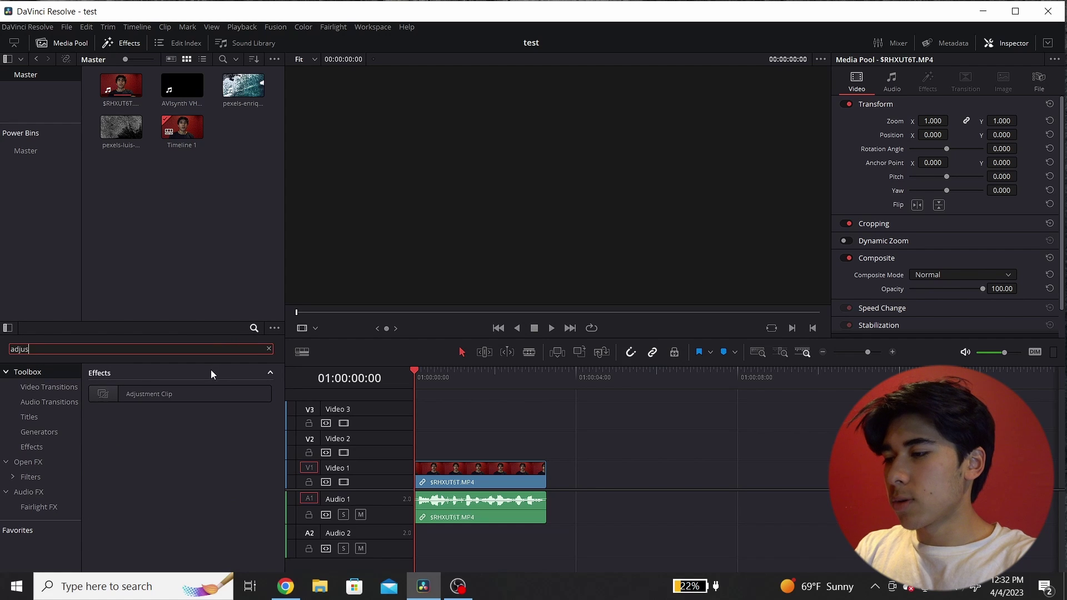
{"action": "left_click_drag", "start_coordinate": [202, 396], "coordinate": [442, 437]}
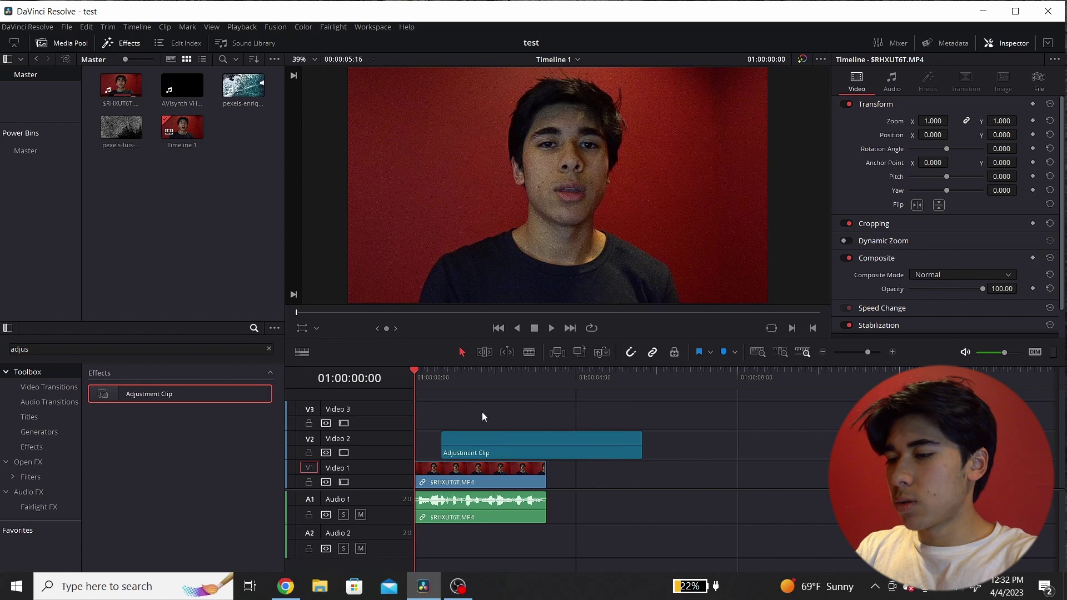
Step: Move the adjustment clip to the timeline start and shorten it to end before the talking-head clip does
{"action": "left_click", "coordinate": [440, 377]}
{"action": "left_click", "coordinate": [501, 453]}
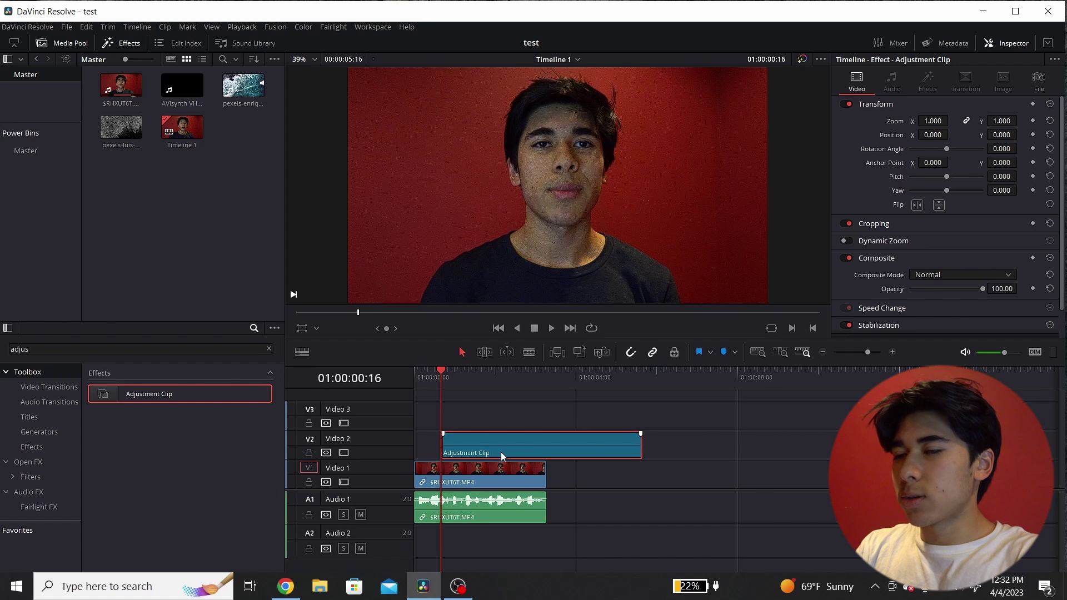
{"action": "left_click_drag", "start_coordinate": [576, 452], "coordinate": [411, 472]}
{"action": "left_click_drag", "start_coordinate": [613, 451], "coordinate": [503, 448]}
Step: Set the adjustment clip's zoom to 1.270 to punch in on the talking-head footage
{"action": "left_click", "coordinate": [448, 439]}
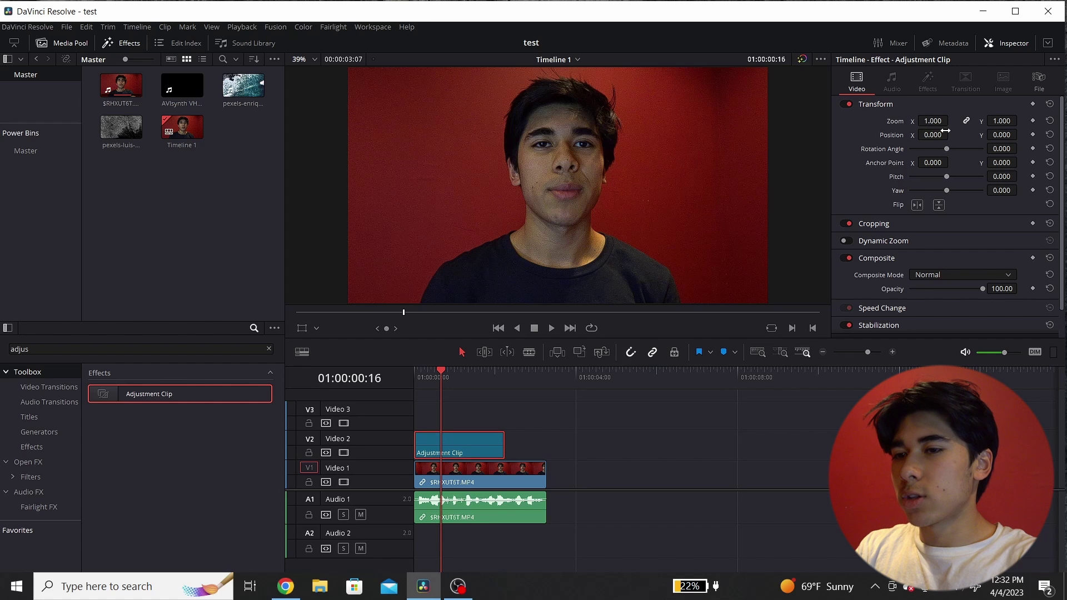
{"action": "left_click_drag", "start_coordinate": [933, 121], "coordinate": [962, 120]}
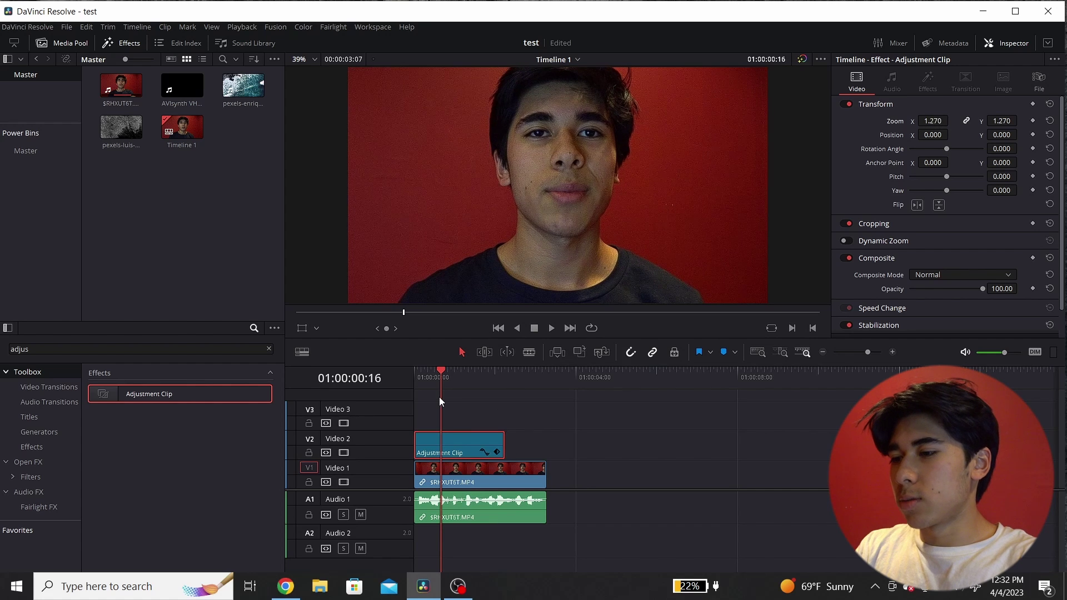
{"action": "mouse_move", "coordinate": [440, 399]}
{"action": "left_mouse_down"}
{"action": "mouse_move", "coordinate": [433, 384]}
{"action": "mouse_move", "coordinate": [449, 386]}
{"action": "mouse_move", "coordinate": [439, 389]}
{"action": "left_mouse_up"}
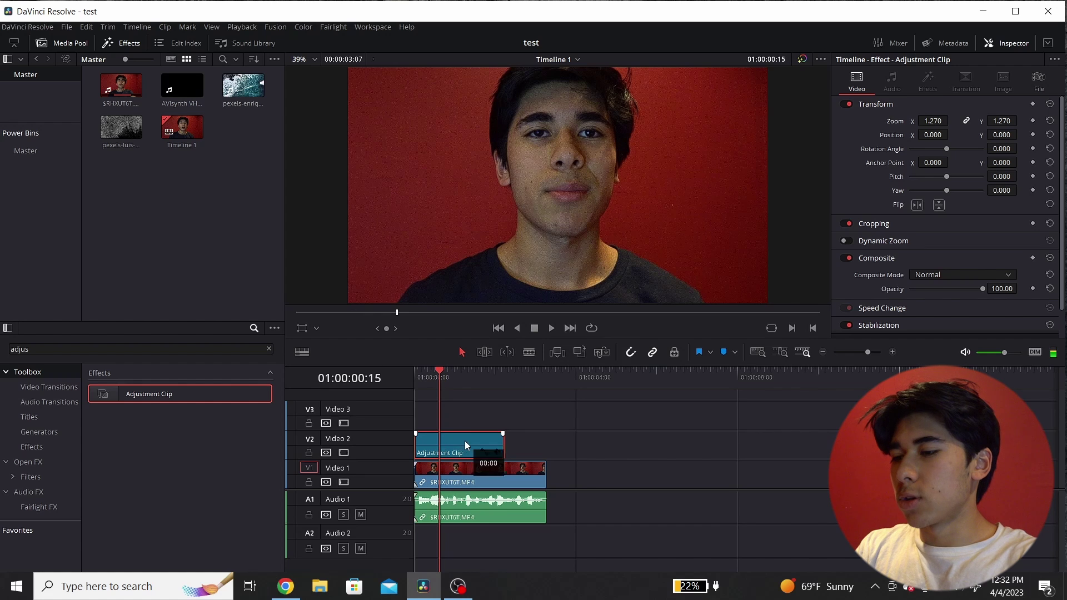
Step: Shift the adjustment clip to end with the talking-head clip and compare the footage before and under it
{"action": "left_click_drag", "start_coordinate": [465, 441], "coordinate": [497, 441]}
{"action": "left_click", "coordinate": [434, 391]}
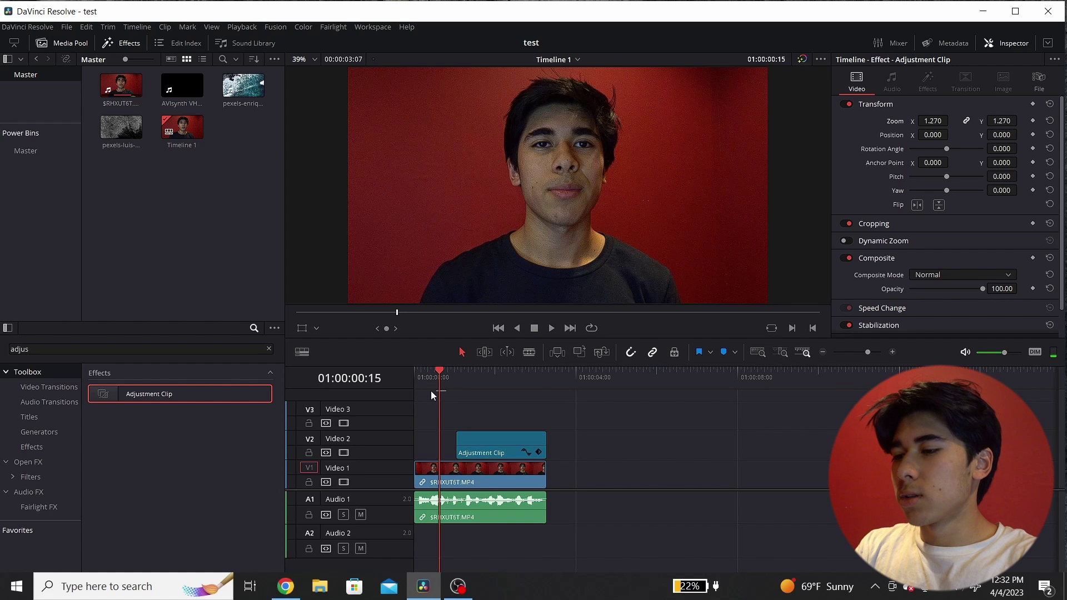
{"action": "left_click_drag", "start_coordinate": [426, 373], "coordinate": [480, 376]}
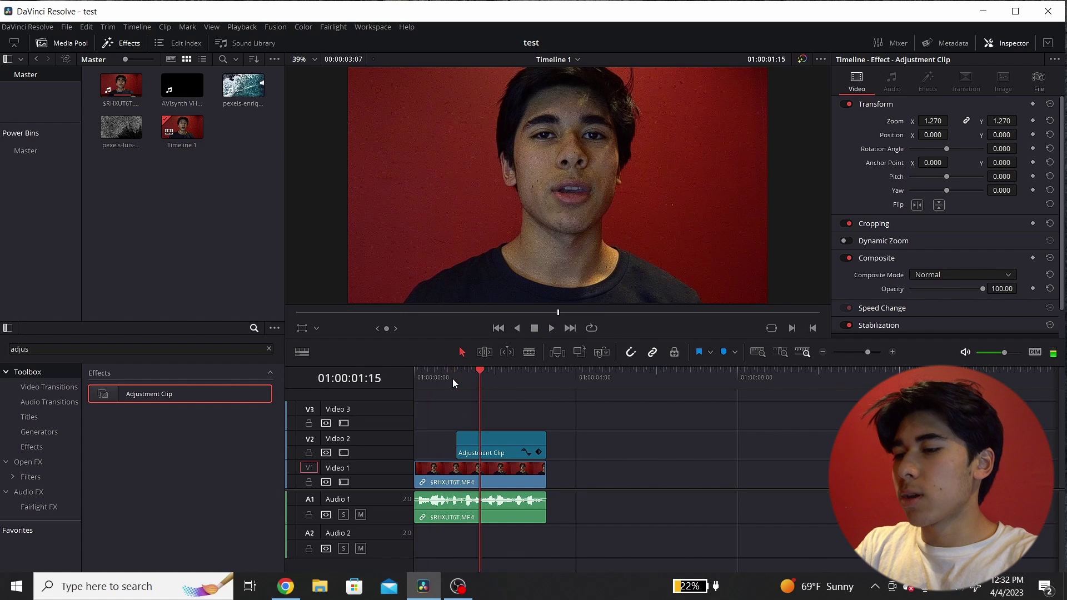
{"action": "left_click", "coordinate": [435, 373]}
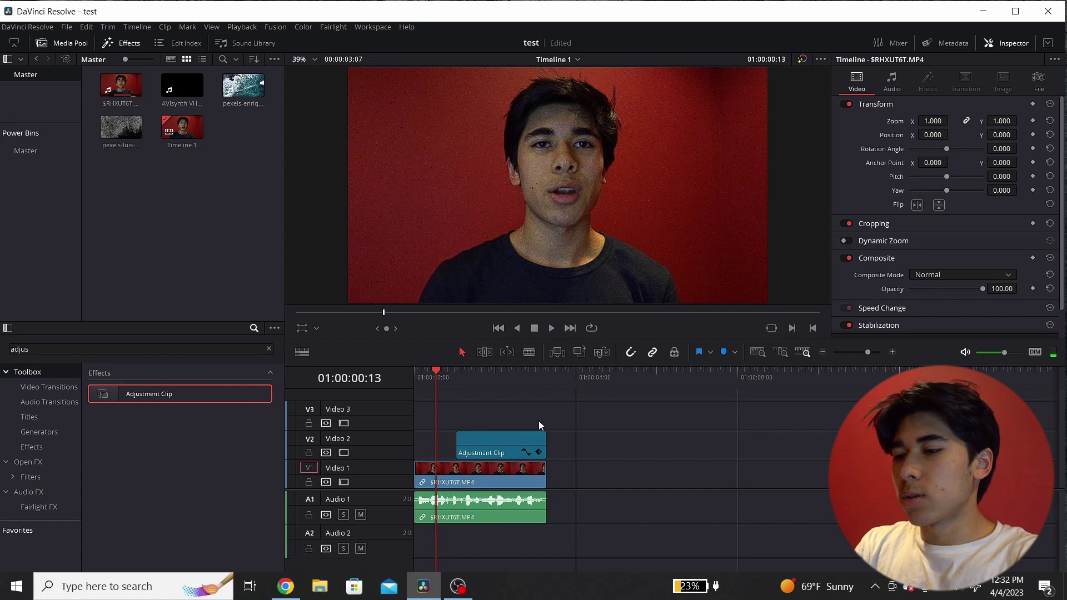
Step: Play the timeline from the start through the cut into the adjustment clip to preview the punch-in
{"action": "left_click_drag", "start_coordinate": [482, 440], "coordinate": [440, 440]}
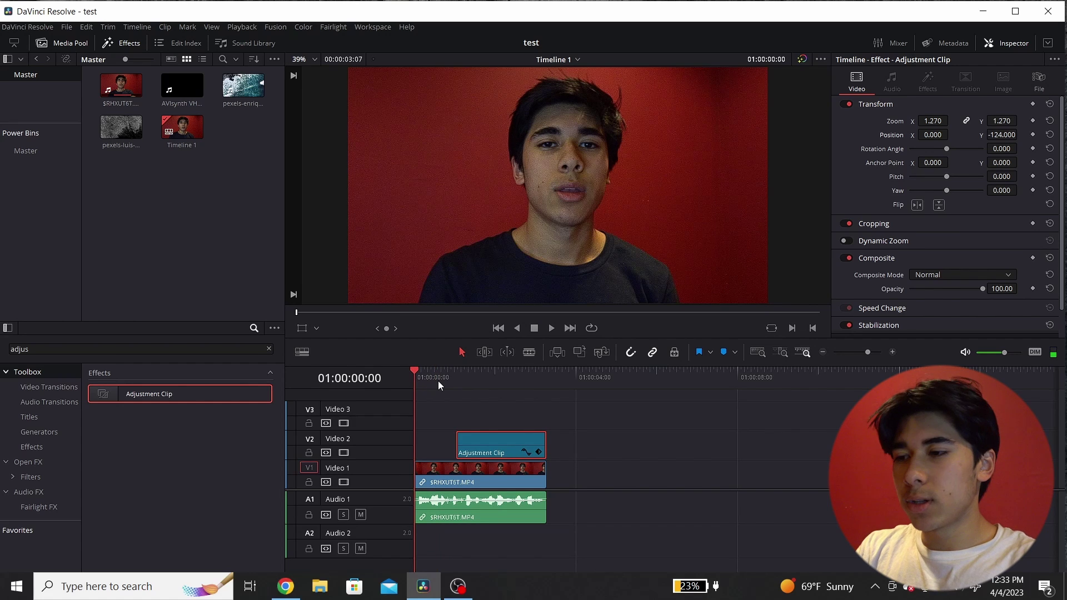
{"action": "left_click_drag", "start_coordinate": [437, 381], "coordinate": [401, 378]}
{"action": "key", "text": "space"}
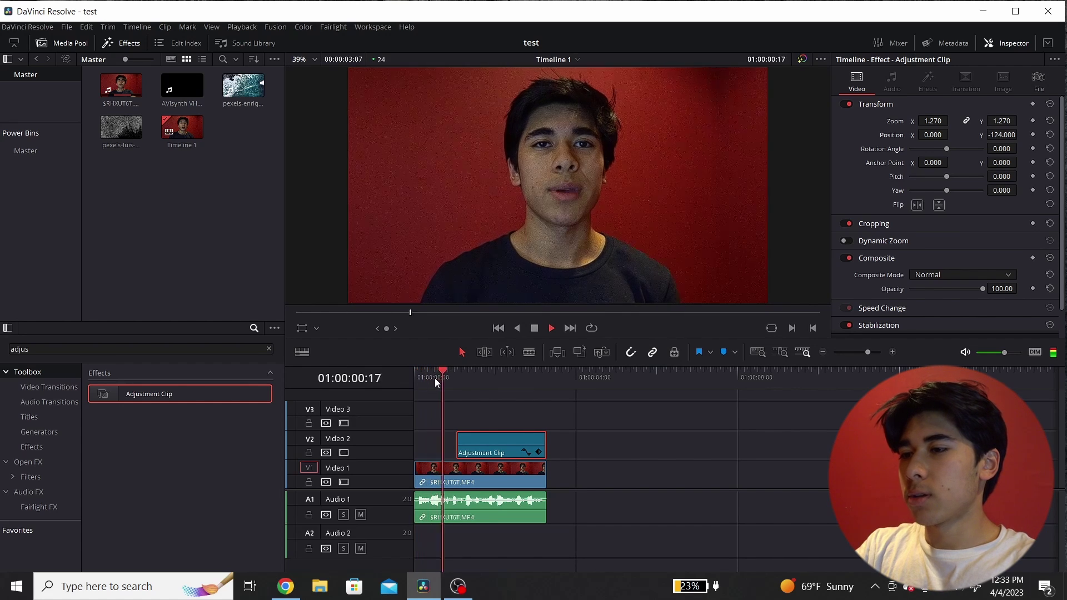
{"action": "key", "text": "space"}
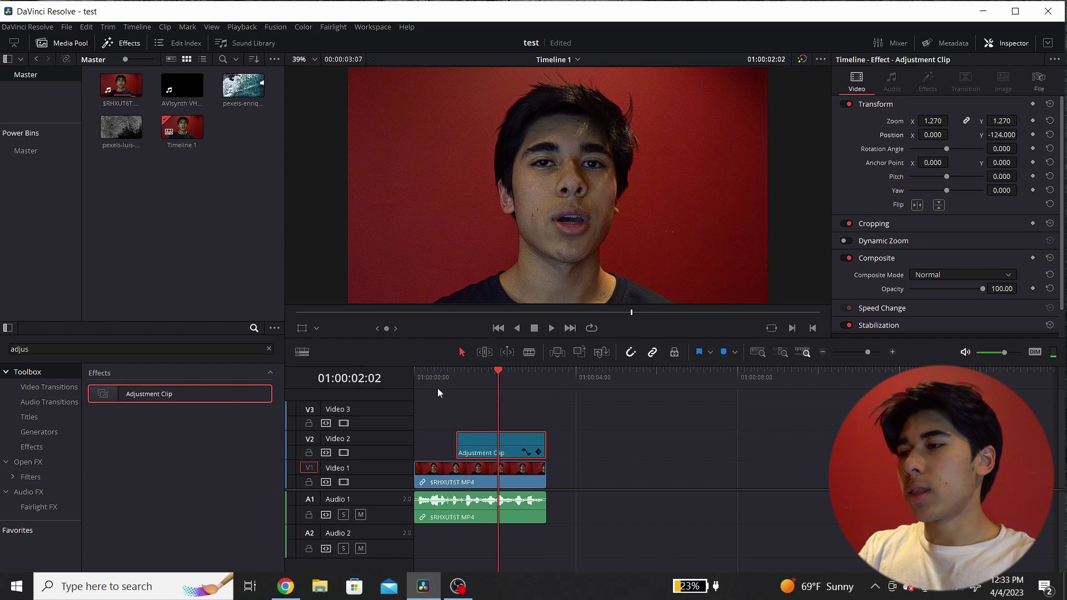
Step: Save the adjustment clip to the Master power bin and rename it "push zoom"
{"action": "left_click", "coordinate": [44, 149]}
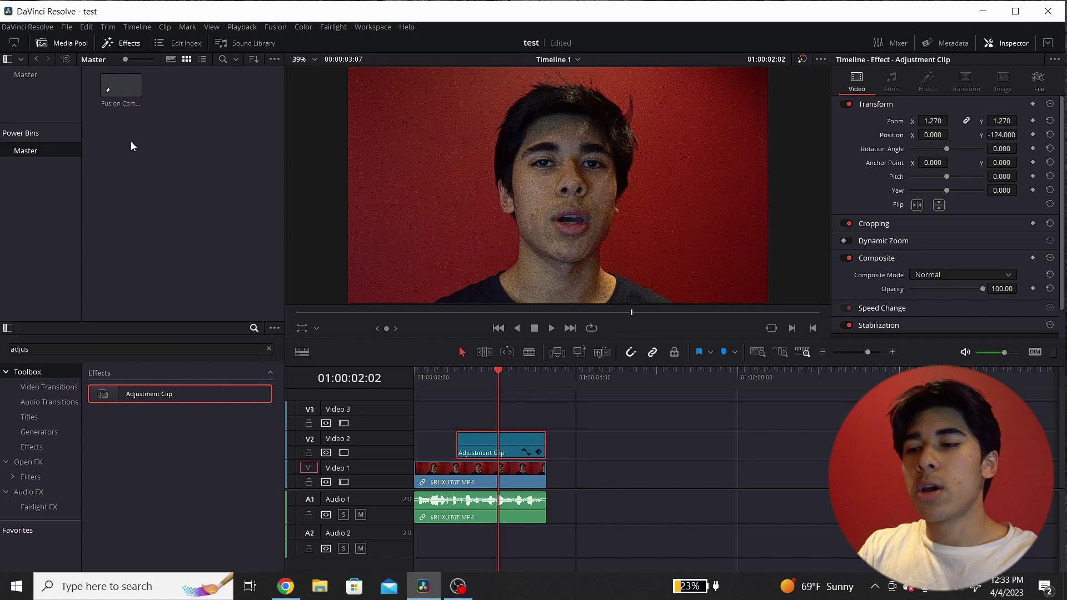
{"action": "left_click_drag", "start_coordinate": [497, 452], "coordinate": [188, 142]}
{"action": "left_click", "coordinate": [109, 88]}
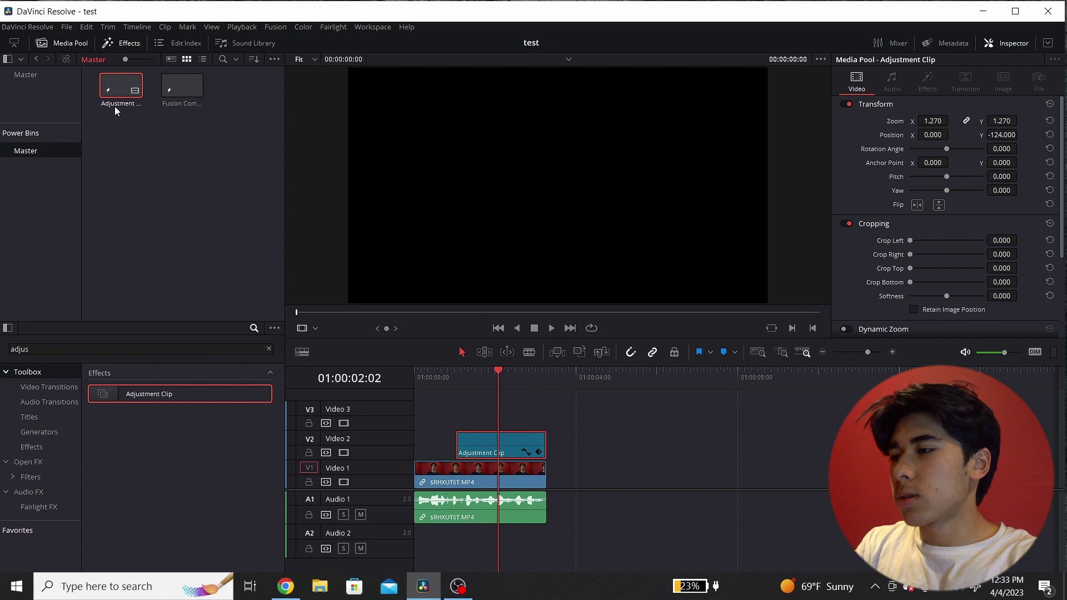
{"action": "double_click", "coordinate": [114, 105]}
{"action": "type", "text": "push zoom"}
{"action": "key", "text": "Return"}
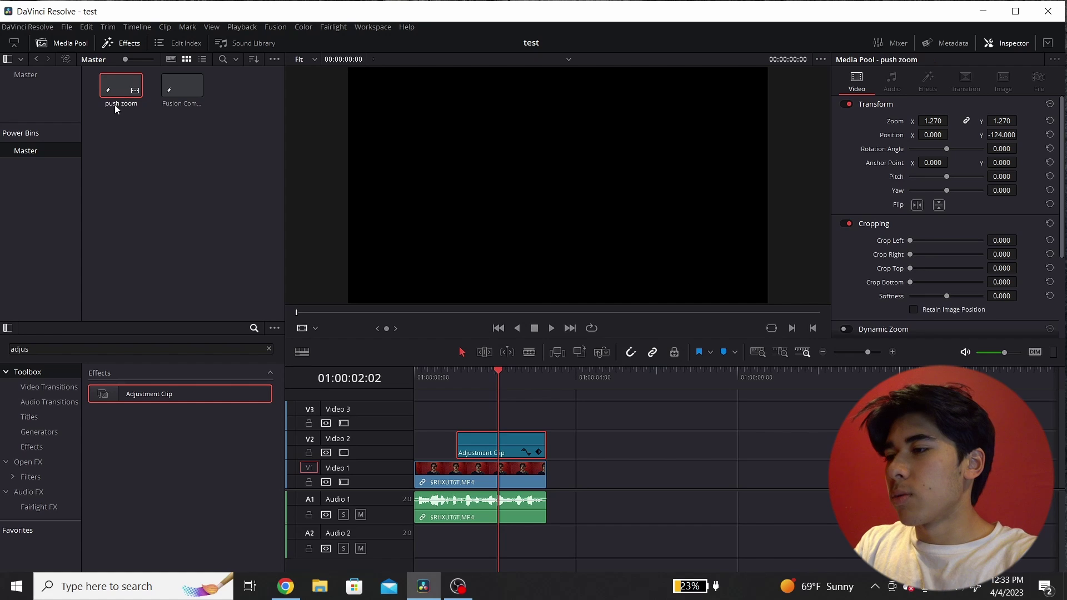
Step: Try out the saved push zoom clip on the empty stretch of Video 2 after the talking-head footage and delete it
{"action": "left_click_drag", "start_coordinate": [115, 105], "coordinate": [642, 453]}
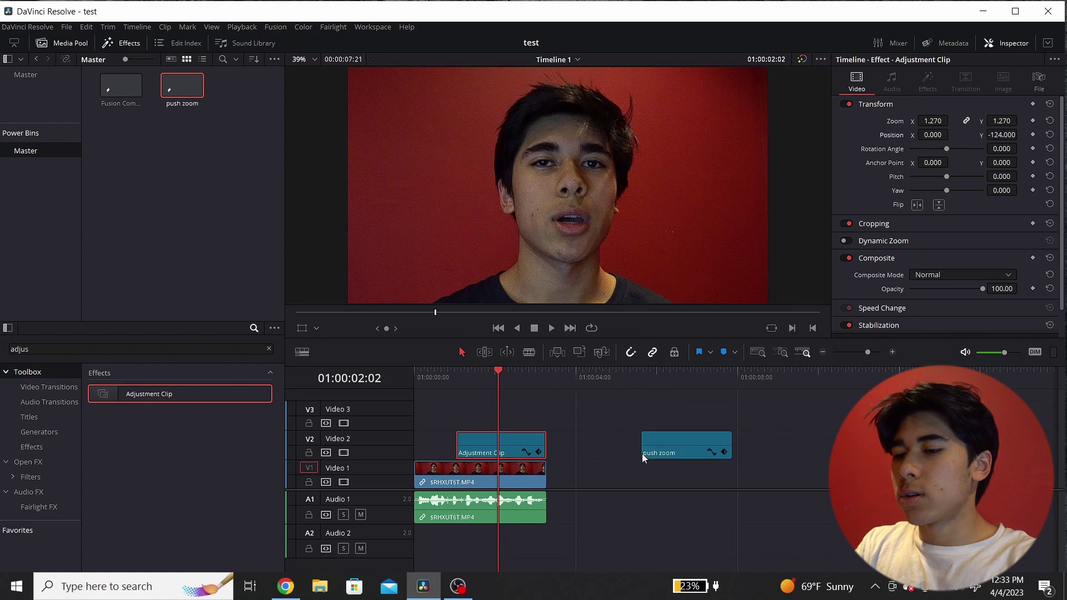
{"action": "left_click", "coordinate": [652, 382]}
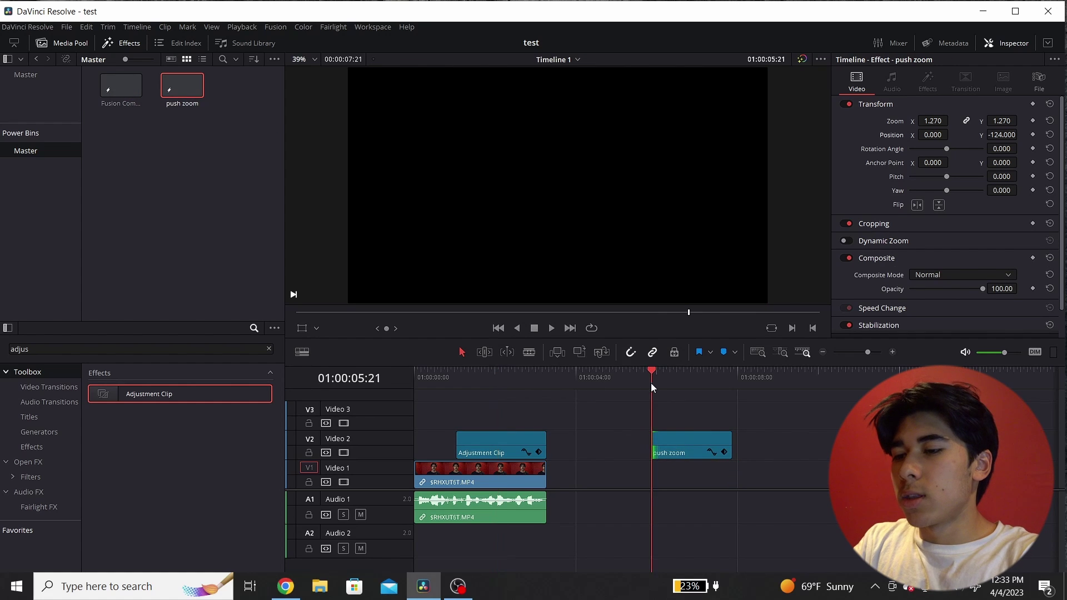
{"action": "left_click", "coordinate": [677, 434]}
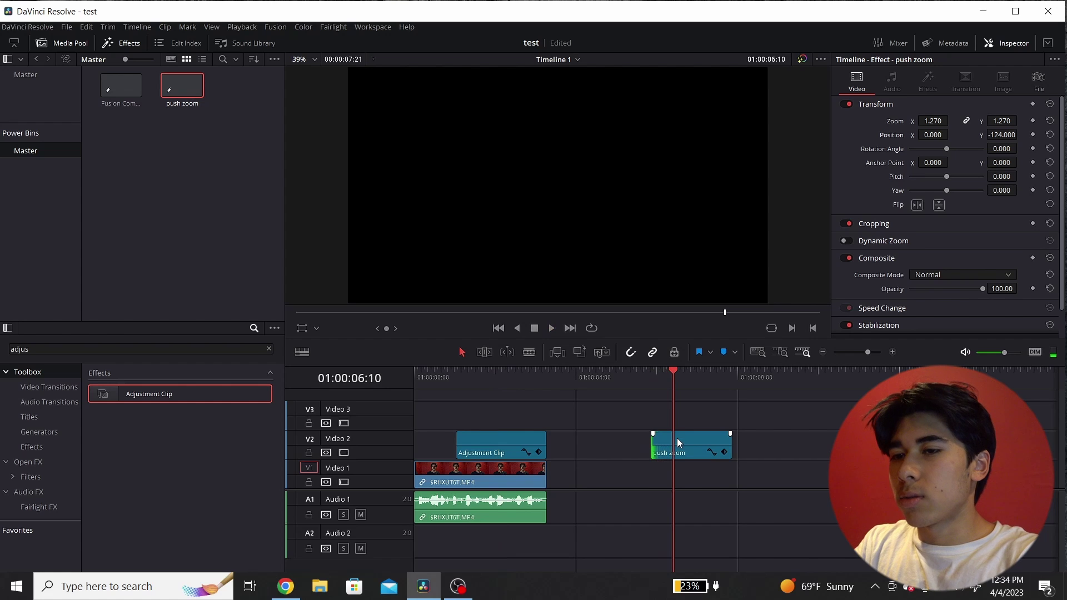
{"action": "key", "text": "Delete"}
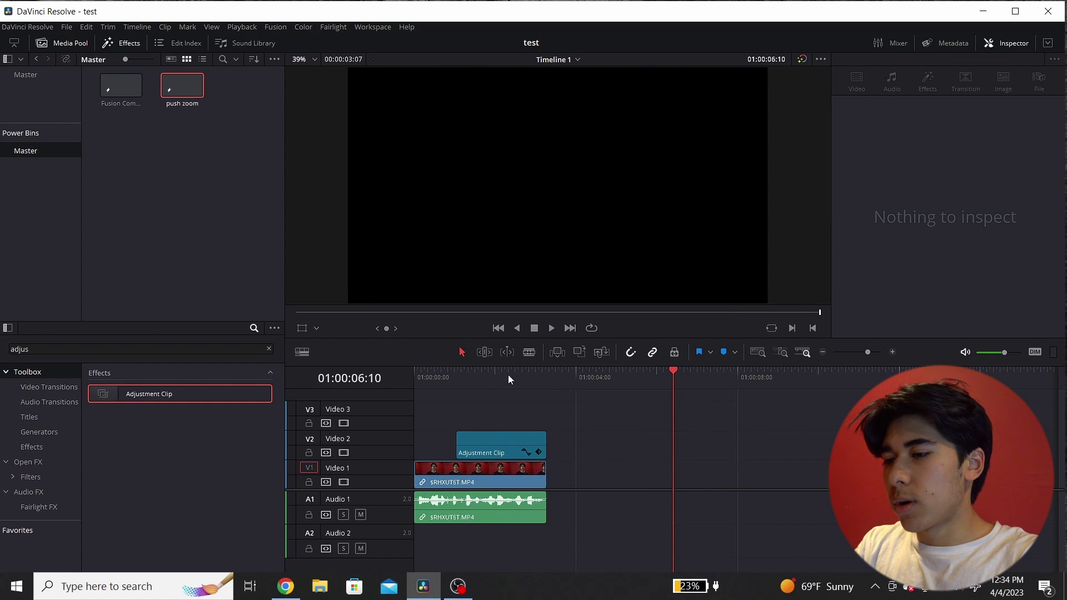
Step: Extend the adjustment clip's start back to 01:00:00:21 and reset its zoom and position
{"action": "left_click", "coordinate": [491, 439]}
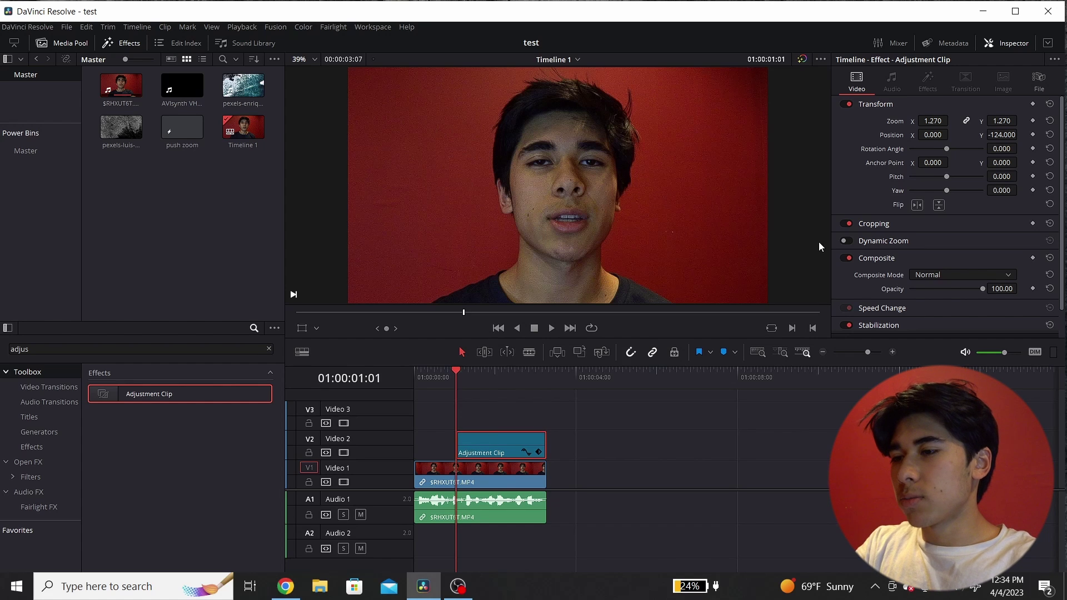
{"action": "left_click_drag", "start_coordinate": [458, 445], "coordinate": [451, 445]}
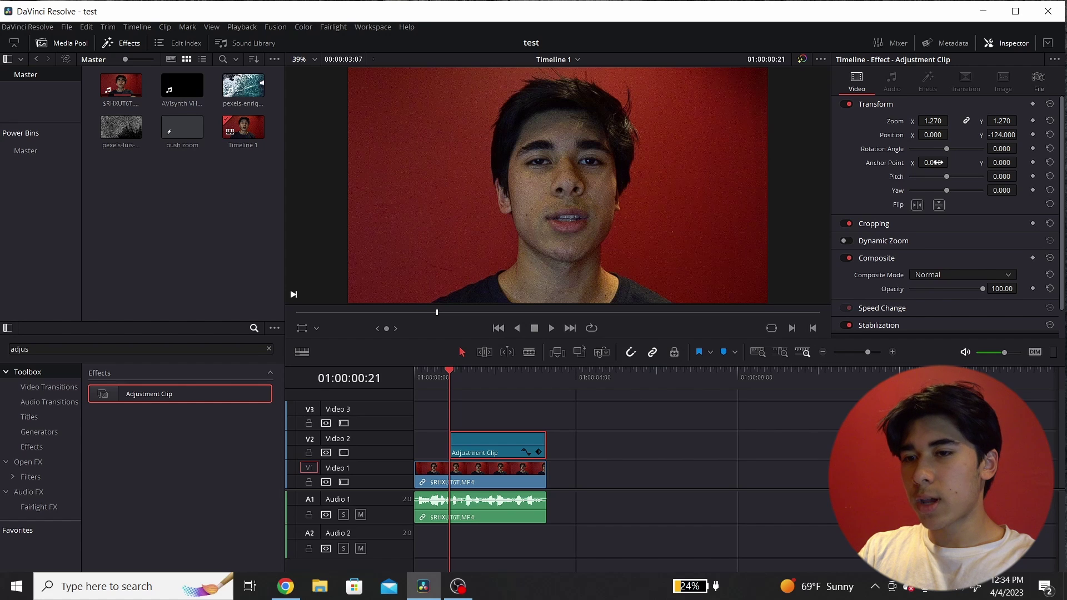
{"action": "double_click", "coordinate": [892, 135]}
{"action": "double_click", "coordinate": [893, 122]}
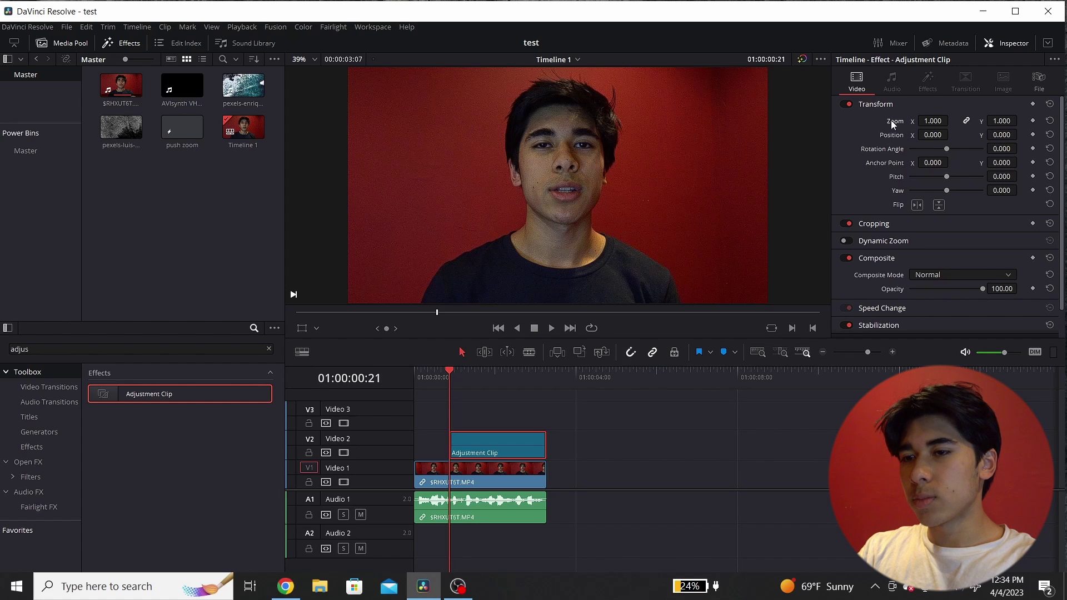
Step: Keyframe the adjustment clip's zoom and position from defaults at its start to zoom 1.480 and Y position about -163 at its end
{"action": "left_click", "coordinate": [1033, 134]}
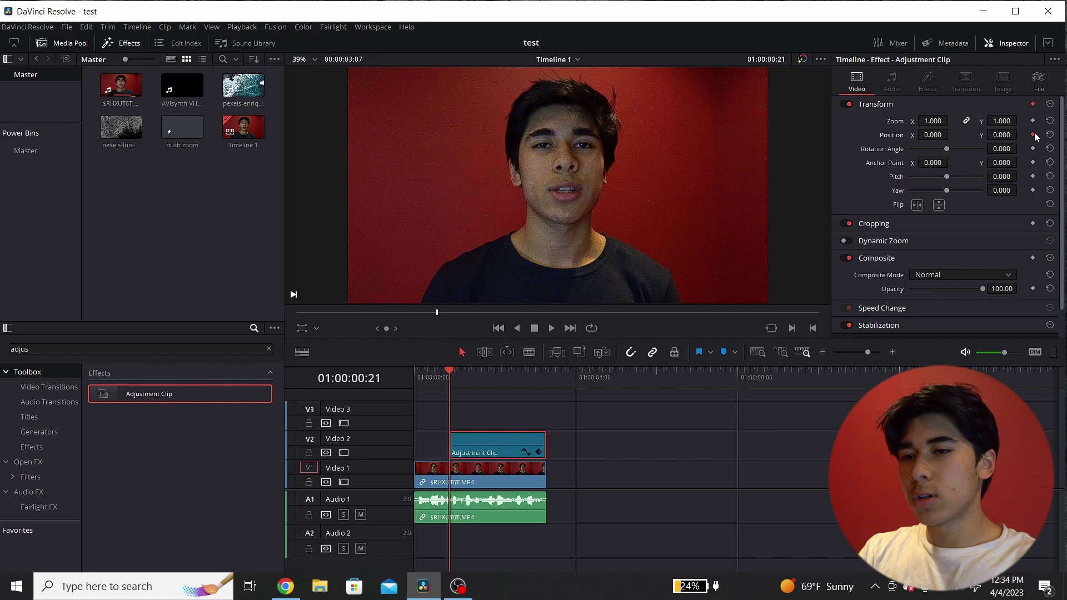
{"action": "key", "text": "Down"}
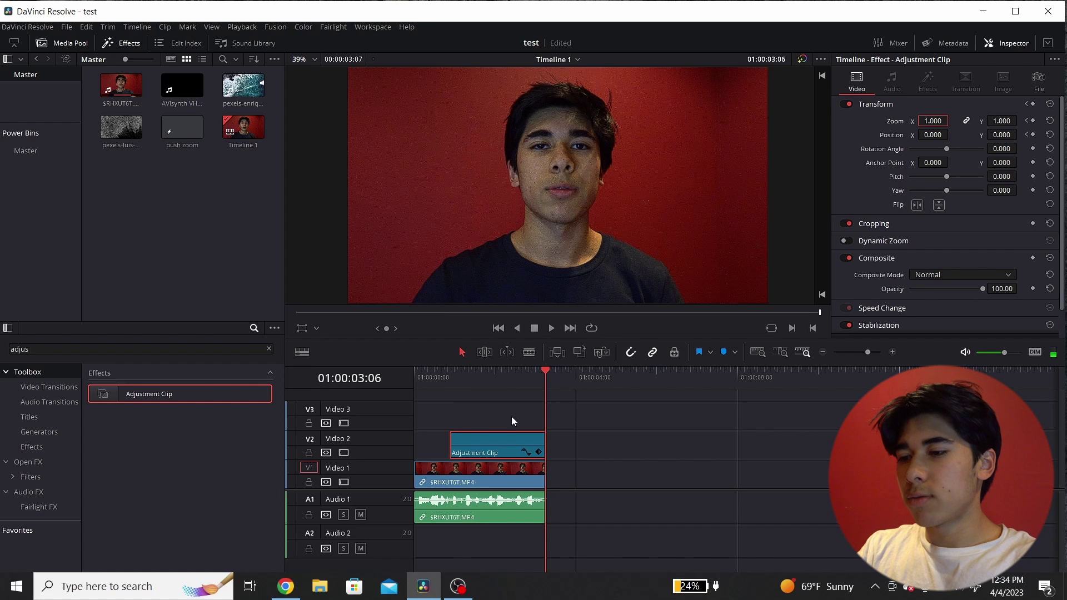
{"action": "left_click_drag", "start_coordinate": [939, 117], "coordinate": [1020, 134]}
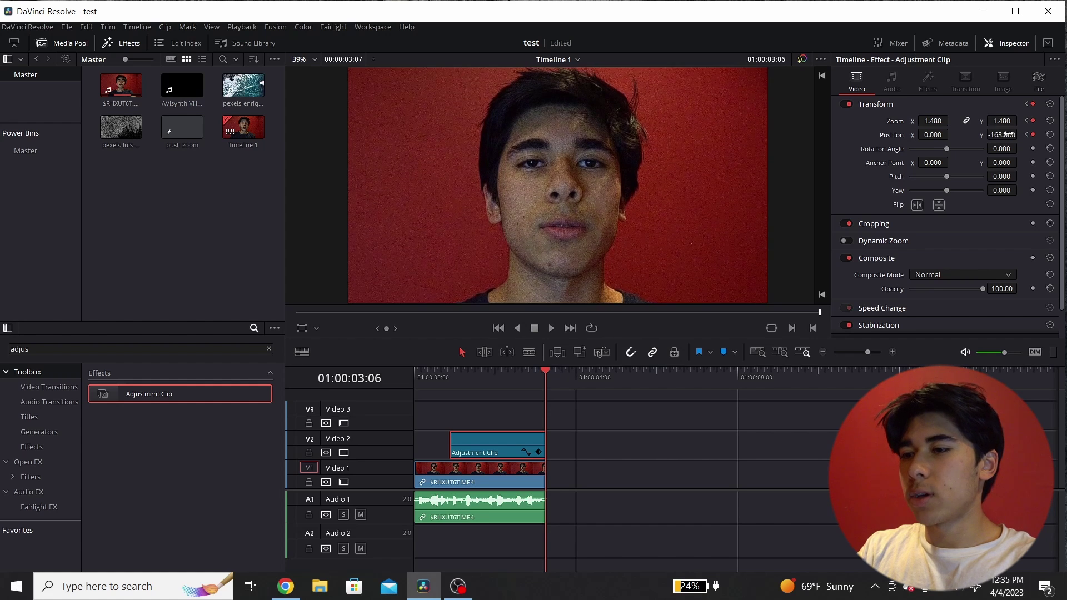
Step: Play the timeline from the start to preview the gradual keyframed zoom
{"action": "key", "text": "Home"}
{"action": "key", "text": "space"}
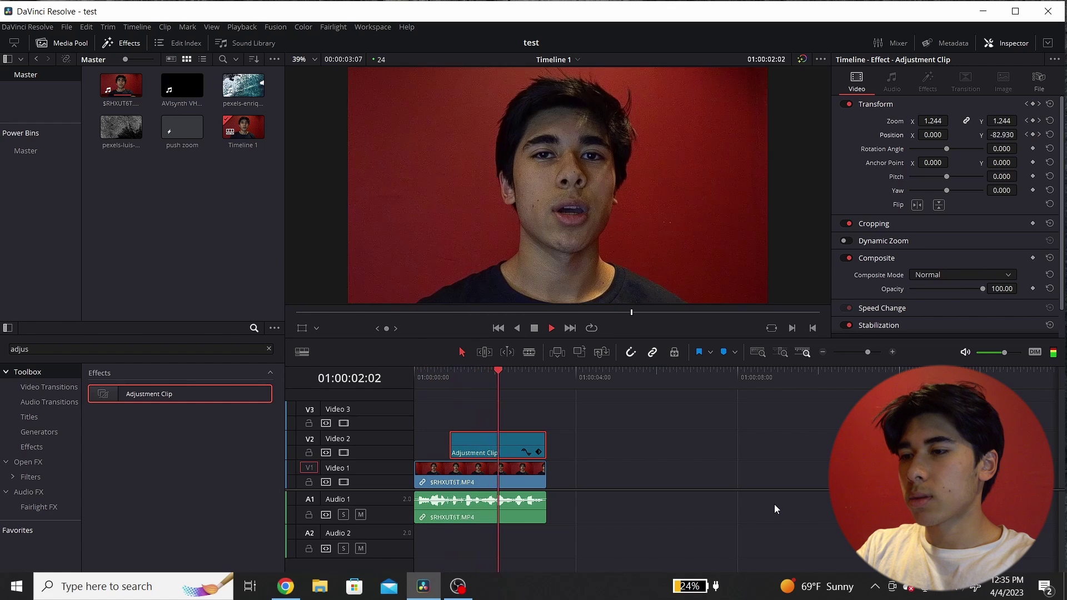
{"action": "key", "text": "Home"}
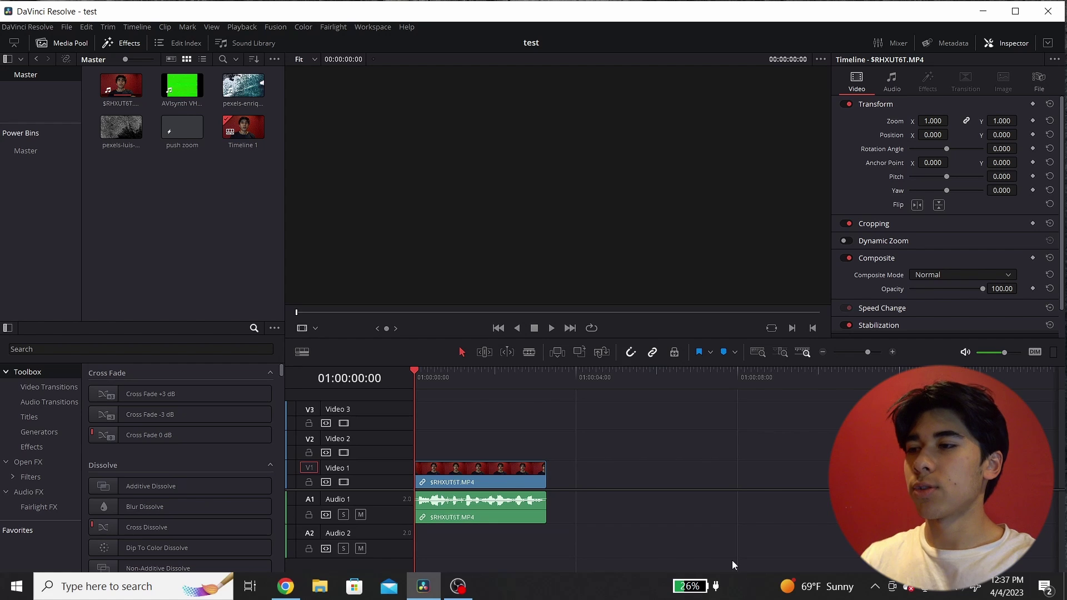
Step: Place the ocean clip without its audio on Video 3 at 01:00:02:07 and trim off its end
{"action": "left_click_drag", "start_coordinate": [239, 89], "coordinate": [524, 442]}
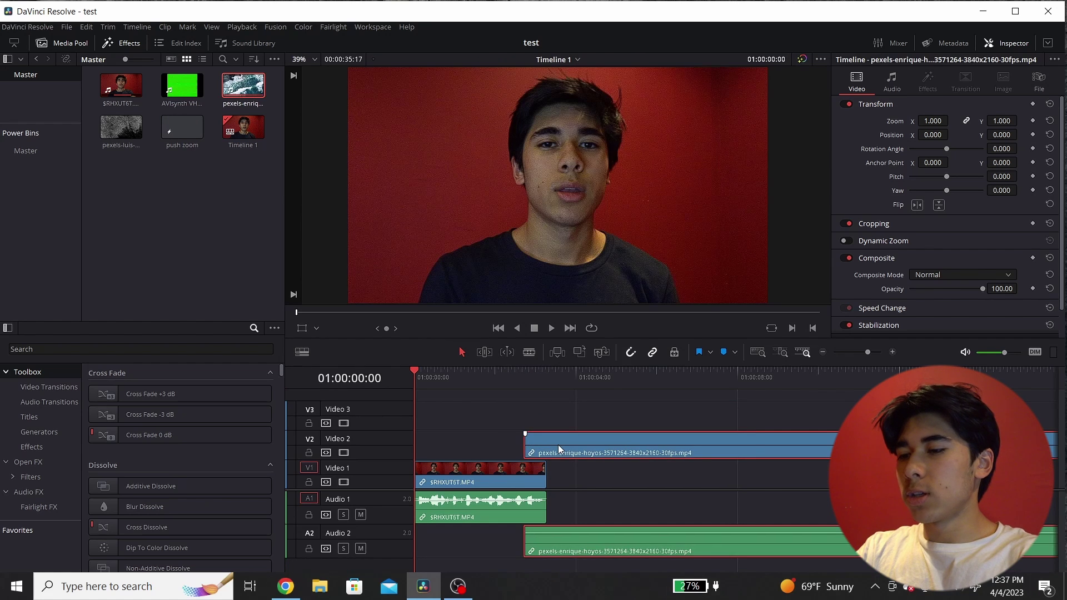
{"action": "right_click", "coordinate": [558, 444]}
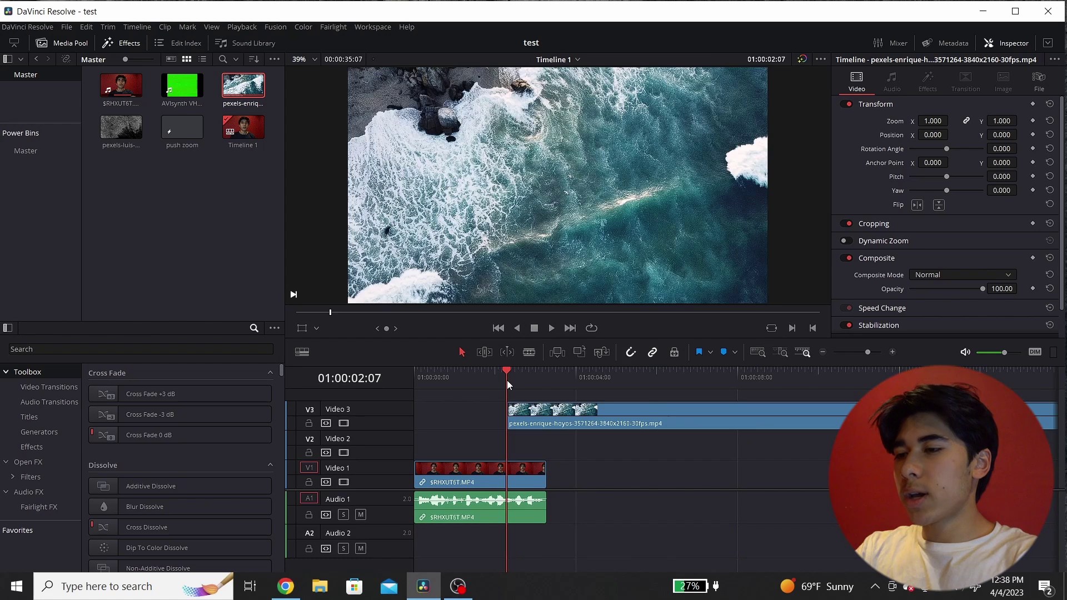
{"action": "left_click_drag", "start_coordinate": [560, 383], "coordinate": [583, 384]}
{"action": "left_click", "coordinate": [589, 416]}
{"action": "key", "text": "w"}
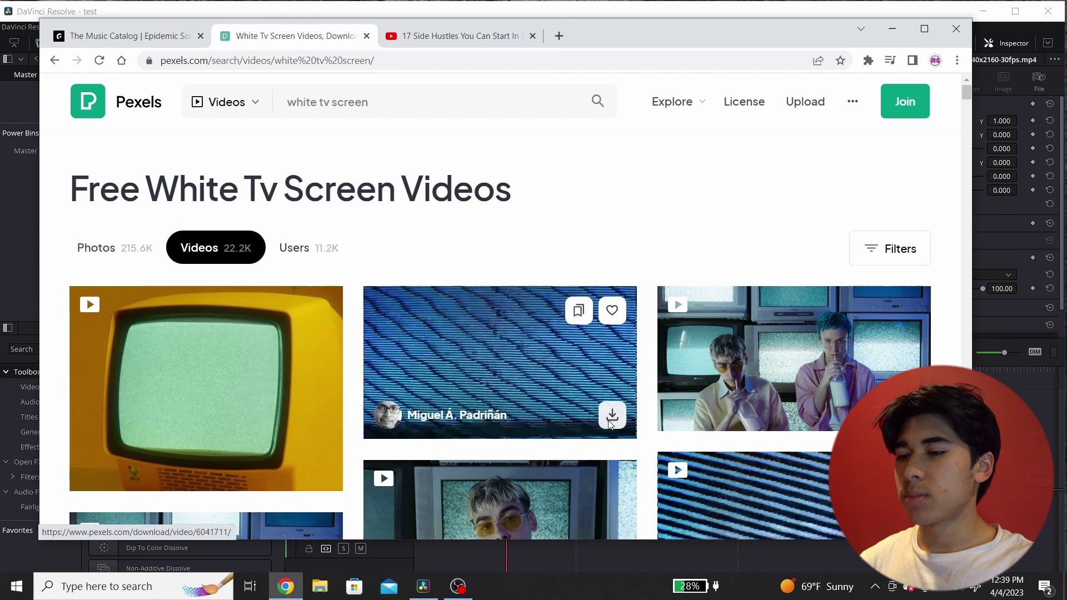
Step: Download the blue static-lines video from the Pexels "white tv screen" results in Chrome and browse the other results
{"action": "left_click", "coordinate": [612, 414]}
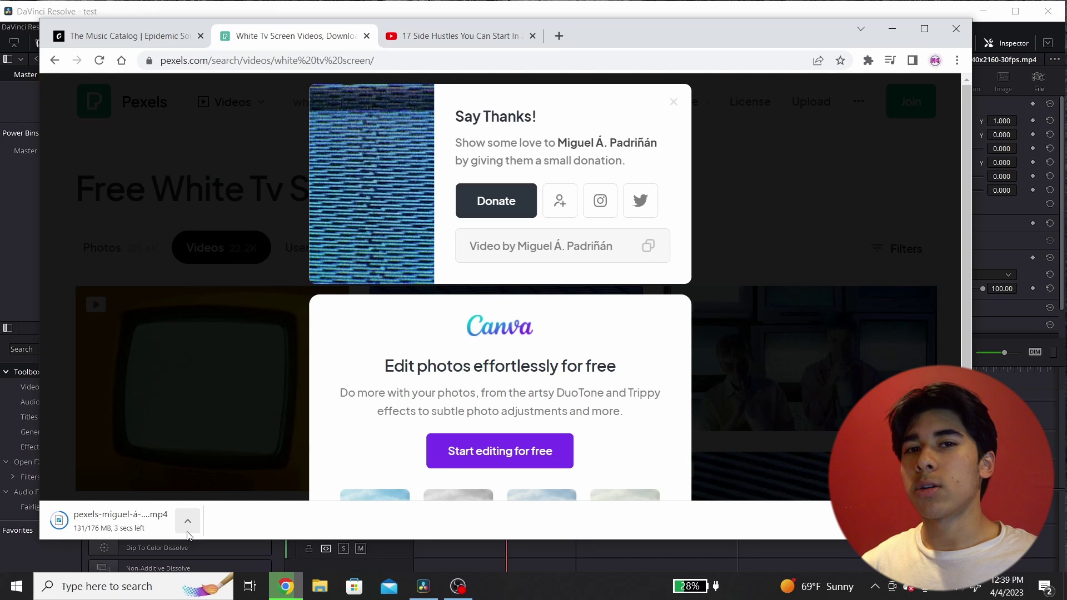
{"action": "left_click", "coordinate": [267, 478]}
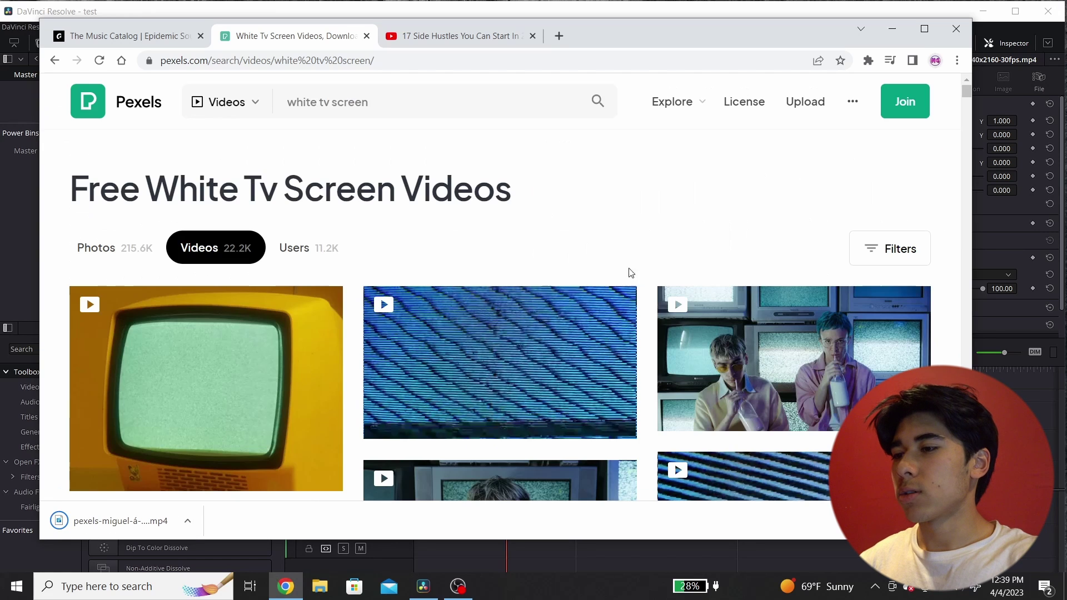
{"action": "scroll", "coordinate": [535, 265], "scroll_direction": "down", "scroll_amount": 10}
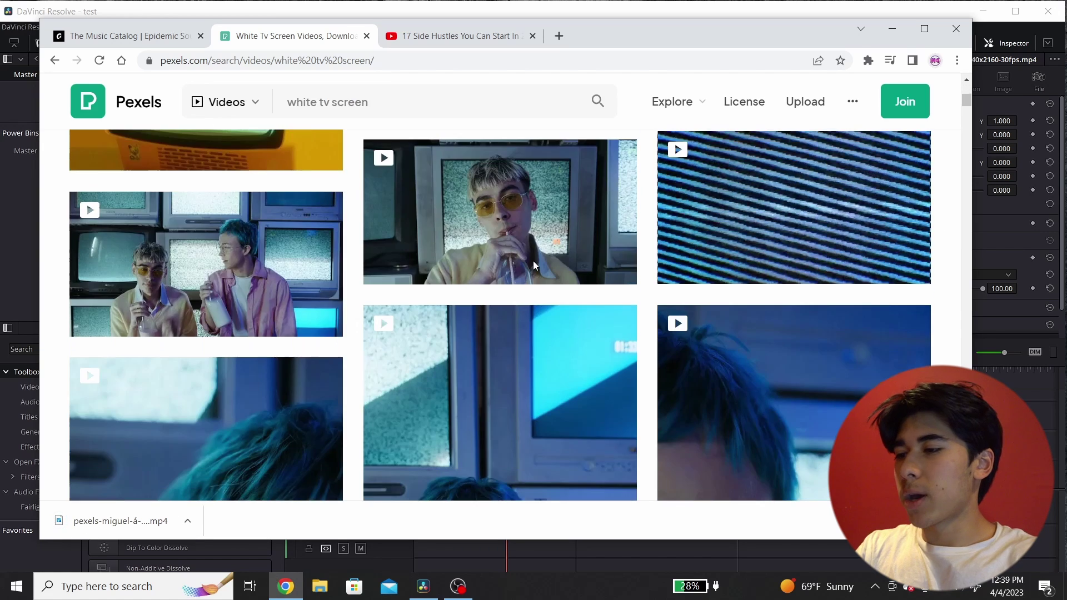
{"action": "scroll", "coordinate": [448, 343], "scroll_direction": "up", "scroll_amount": 10}
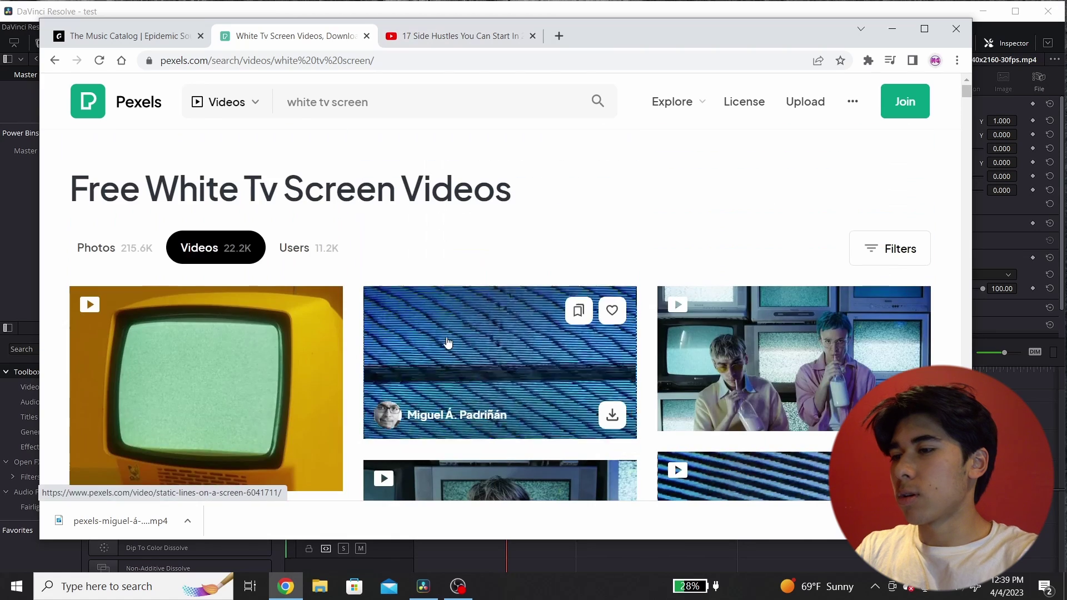
{"action": "scroll", "coordinate": [348, 301], "scroll_direction": "down", "scroll_amount": 10}
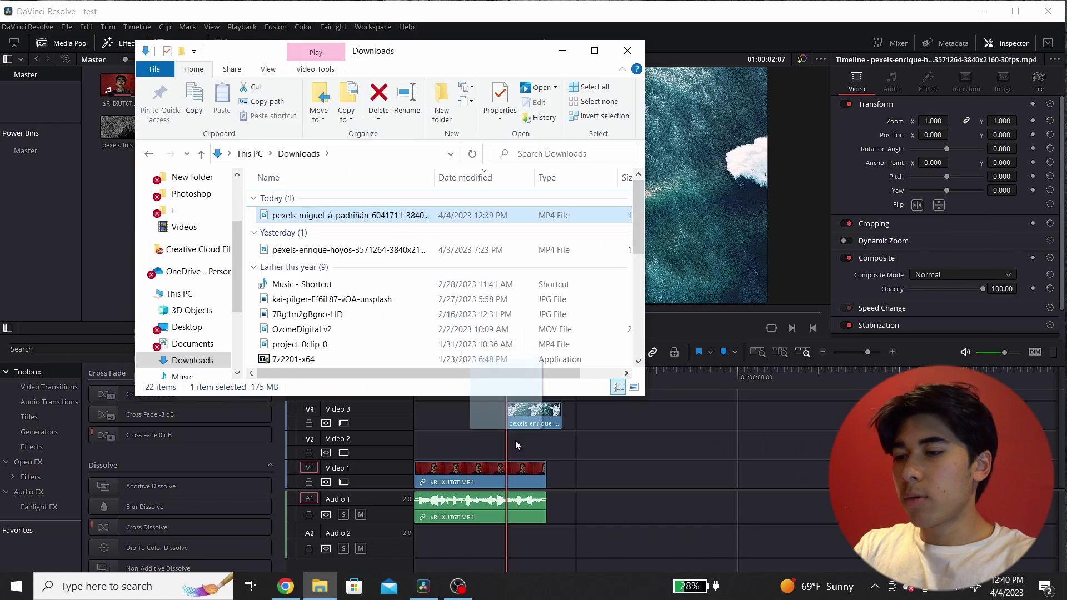
Step: Place the downloaded static-lines clip on Video 2, aligned under the ocean clip and trimmed to the same length
{"action": "left_click_drag", "start_coordinate": [515, 440], "coordinate": [471, 413]}
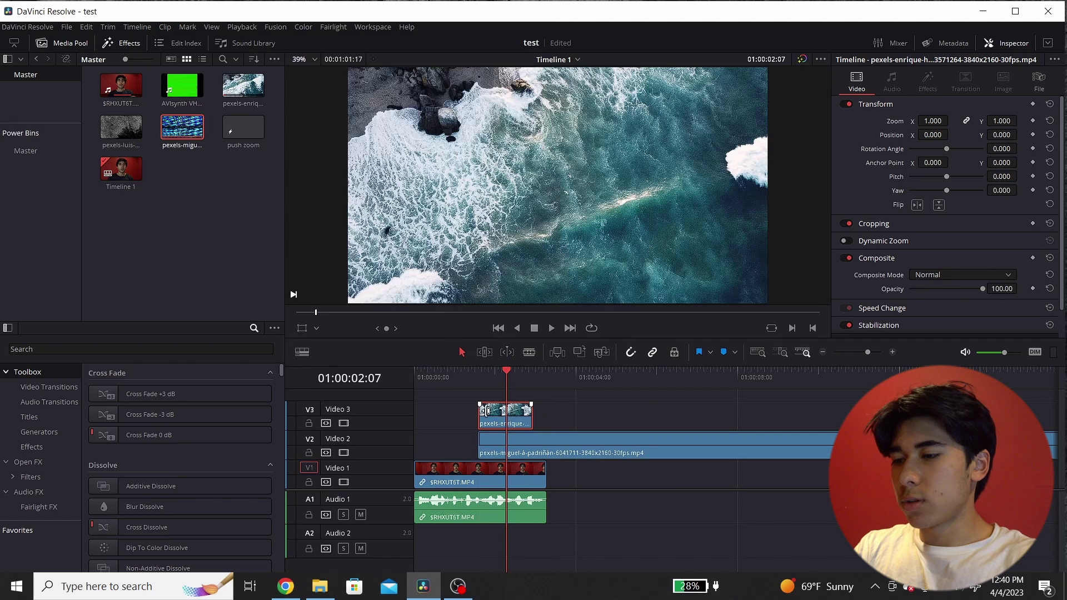
{"action": "left_click", "coordinate": [456, 380]}
{"action": "left_click", "coordinate": [494, 371]}
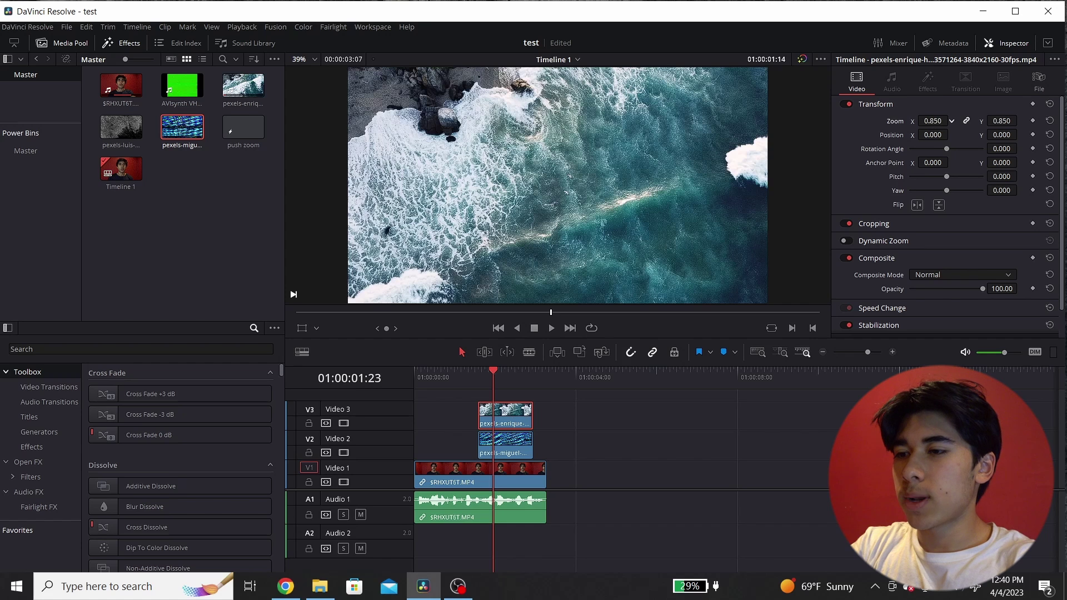
Step: Set the ocean clip's zoom to 0.900 and apply the Drop Shadow effect to it
{"action": "left_click_drag", "start_coordinate": [932, 120], "coordinate": [940, 120]}
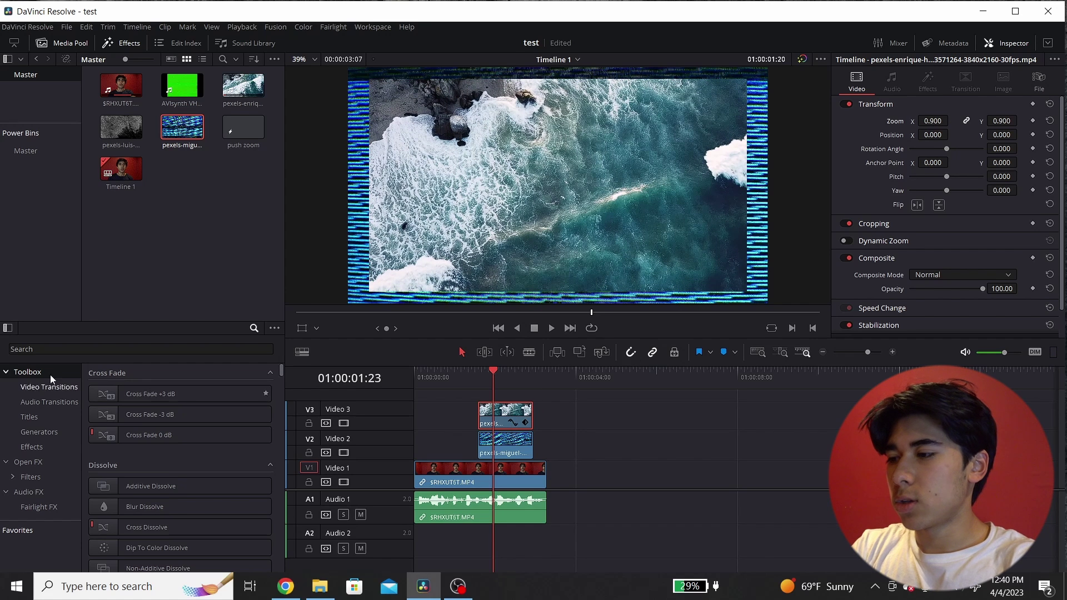
{"action": "left_click", "coordinate": [42, 465]}
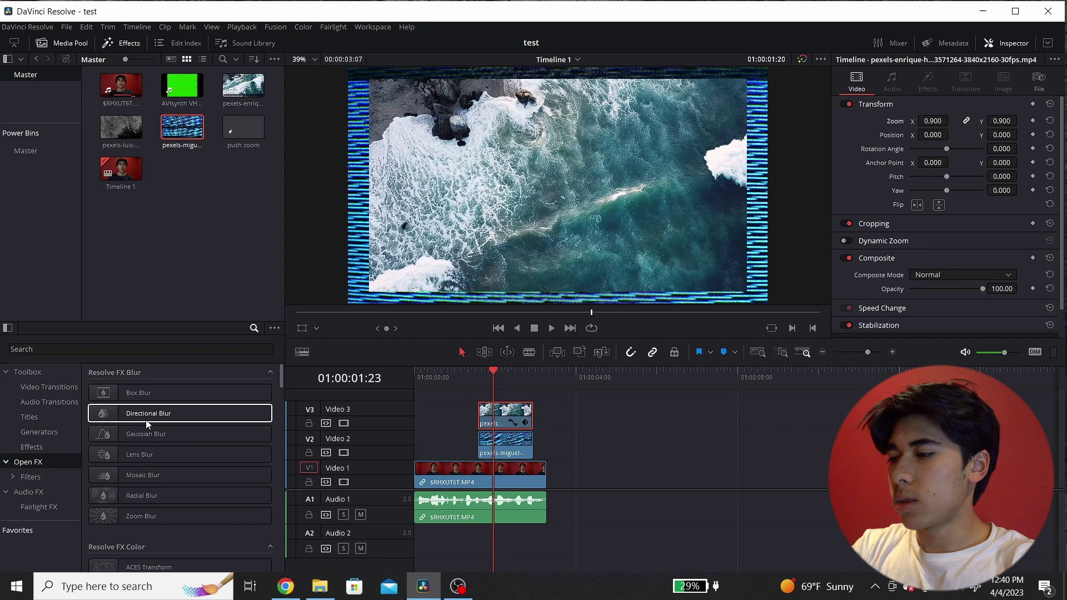
{"action": "left_click", "coordinate": [19, 349]}
{"action": "type", "text": "drop"}
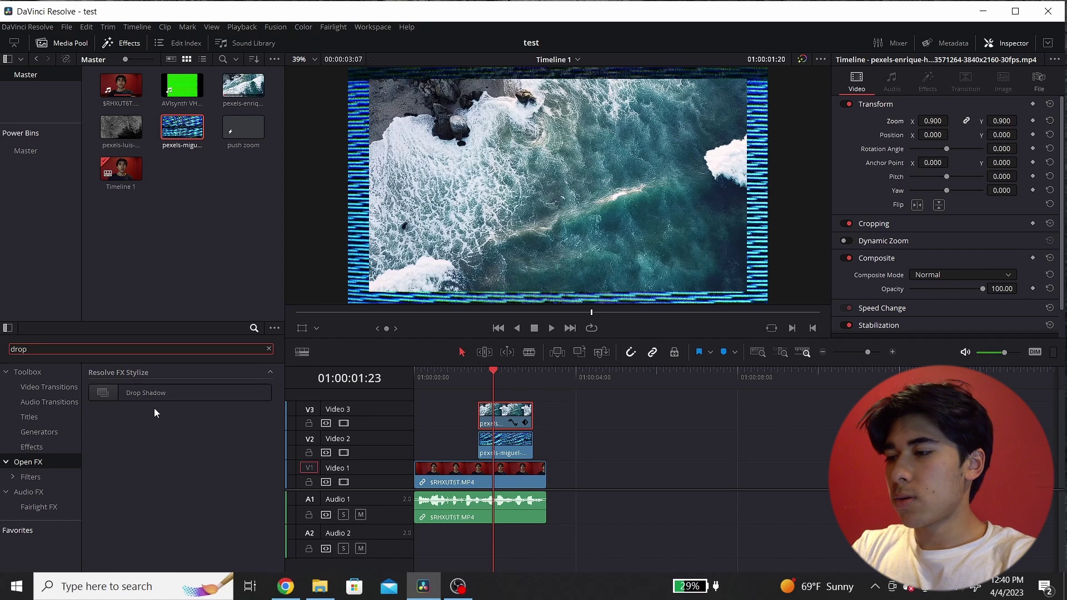
{"action": "left_click_drag", "start_coordinate": [146, 393], "coordinate": [489, 399]}
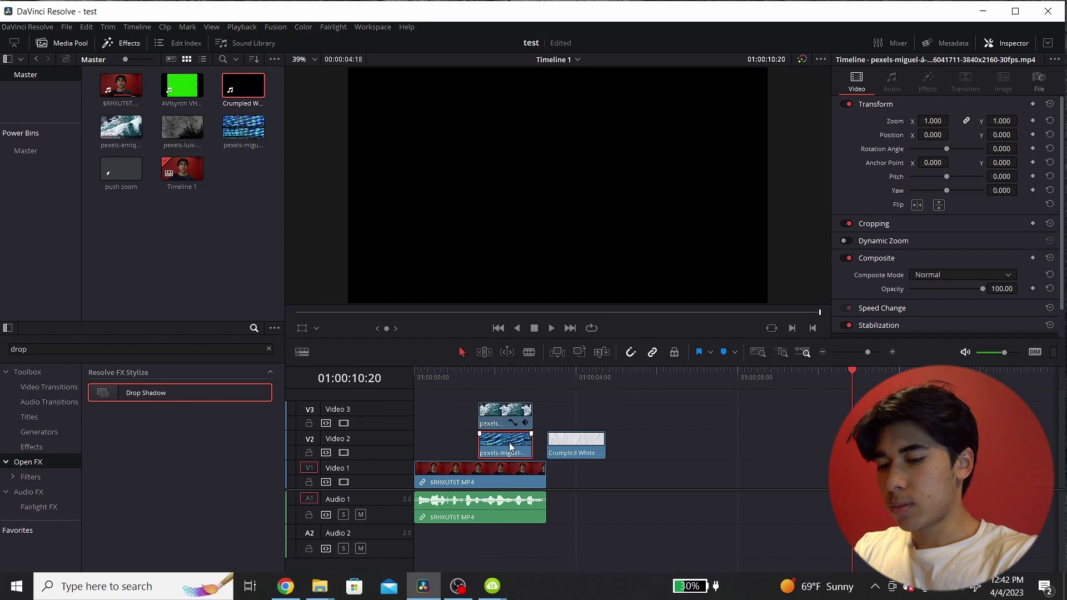
Step: Replace the static-lines clip under the ocean clip with the crumpled white paper clip and play back the framed shot
{"action": "left_click", "coordinate": [509, 443]}
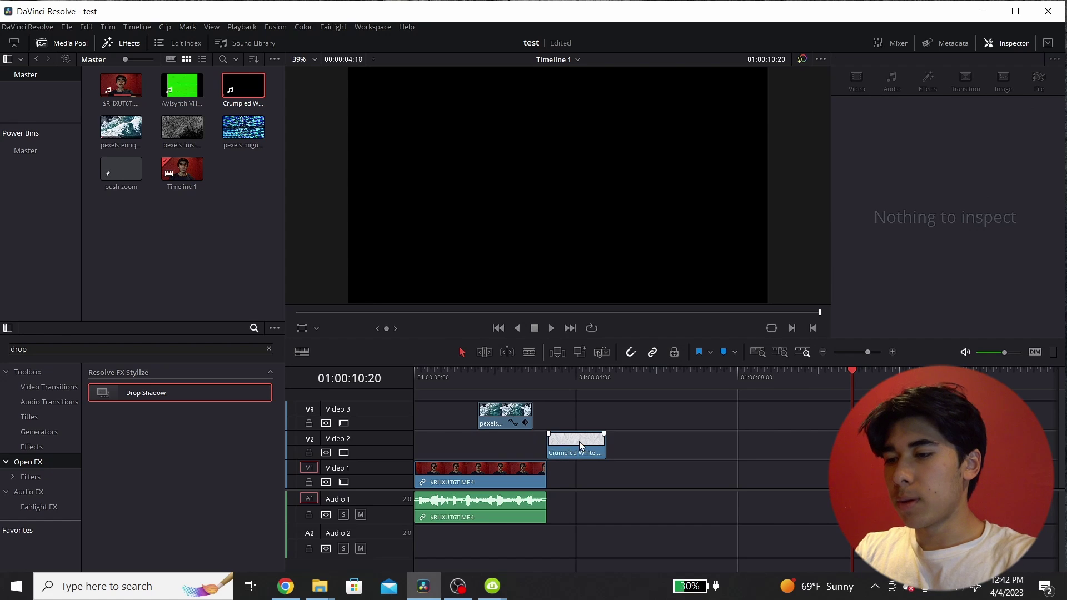
{"action": "left_click_drag", "start_coordinate": [579, 441], "coordinate": [523, 446]}
{"action": "left_click_drag", "start_coordinate": [472, 382], "coordinate": [461, 381]}
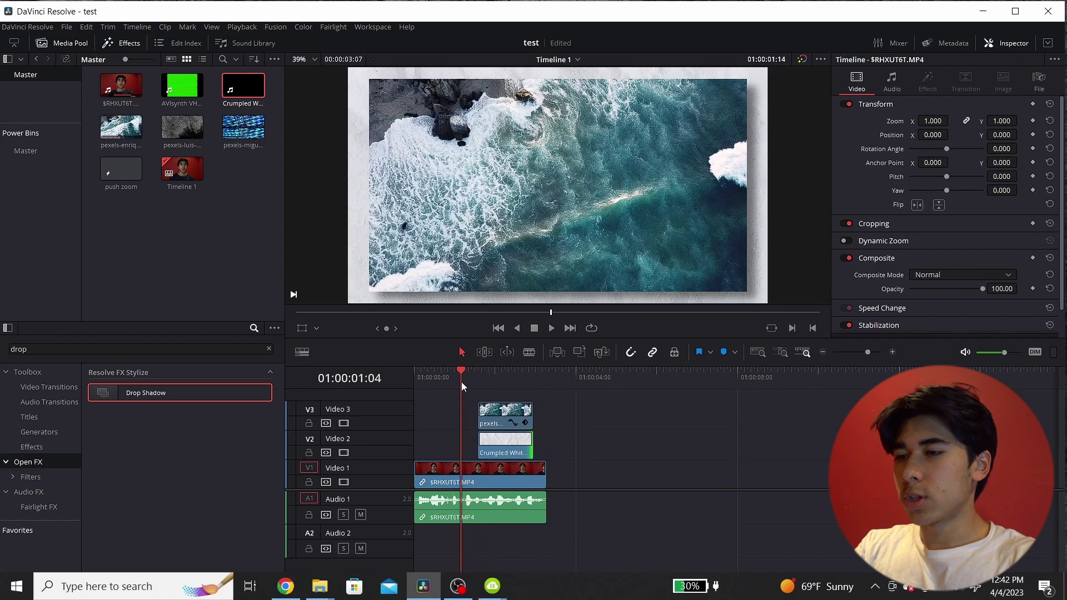
{"action": "key", "text": "space"}
{"action": "key", "text": "space"}
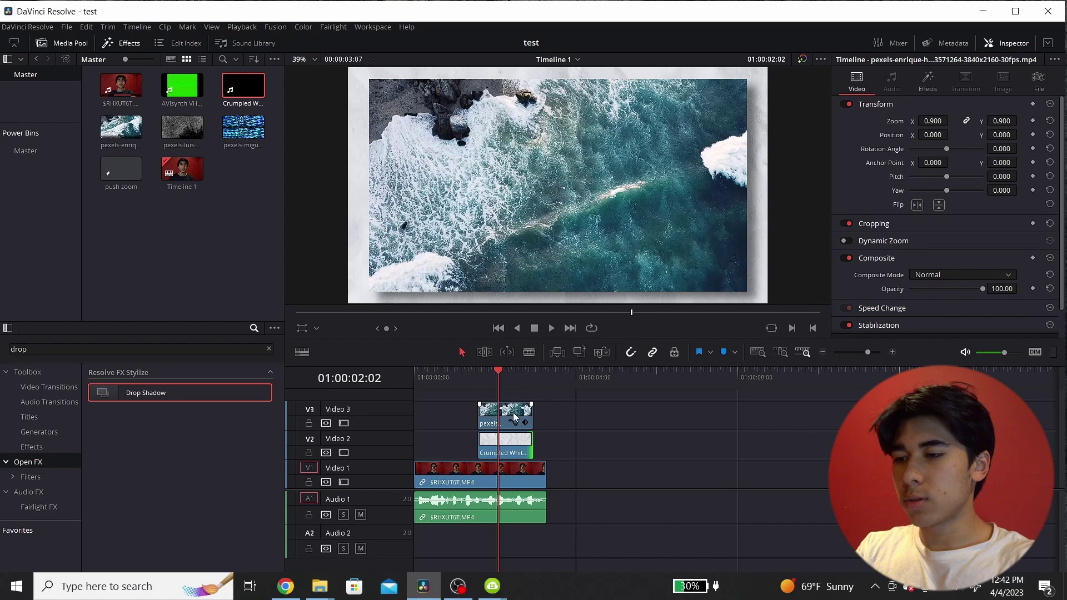
Step: Reduce the ocean clip's zoom slightly and play back the framed shot
{"action": "left_click", "coordinate": [514, 417]}
{"action": "left_click_drag", "start_coordinate": [927, 115], "coordinate": [900, 116]}
{"action": "left_click", "coordinate": [475, 382]}
{"action": "key", "text": "space"}
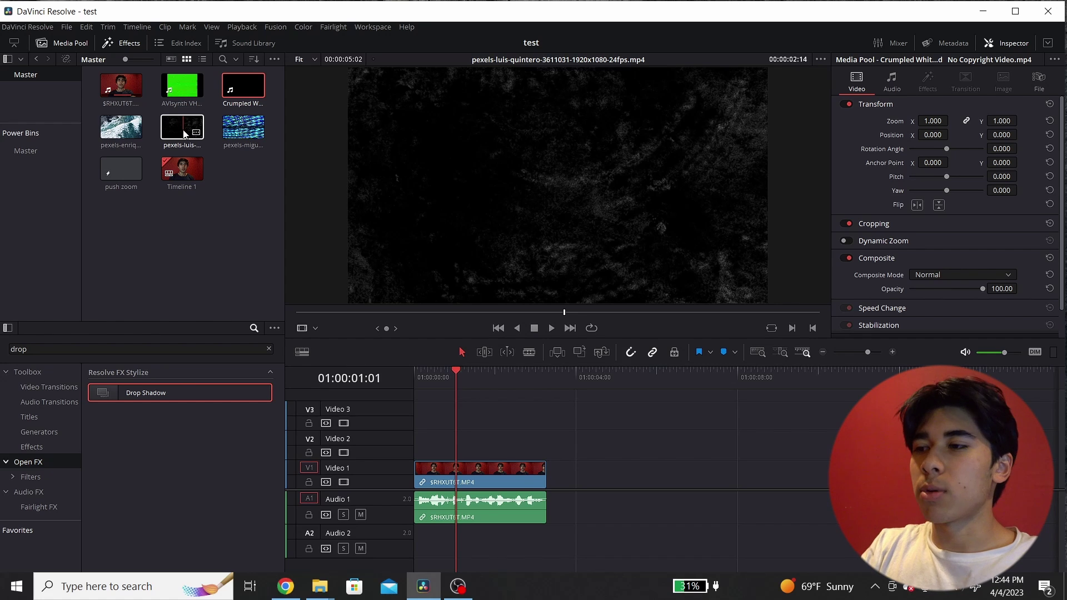
Step: Place the black grunge texture clip on Video 1 after the talking-head clip, play it, and trim its end to 01:00:05:05
{"action": "left_click_drag", "start_coordinate": [184, 133], "coordinate": [553, 478]}
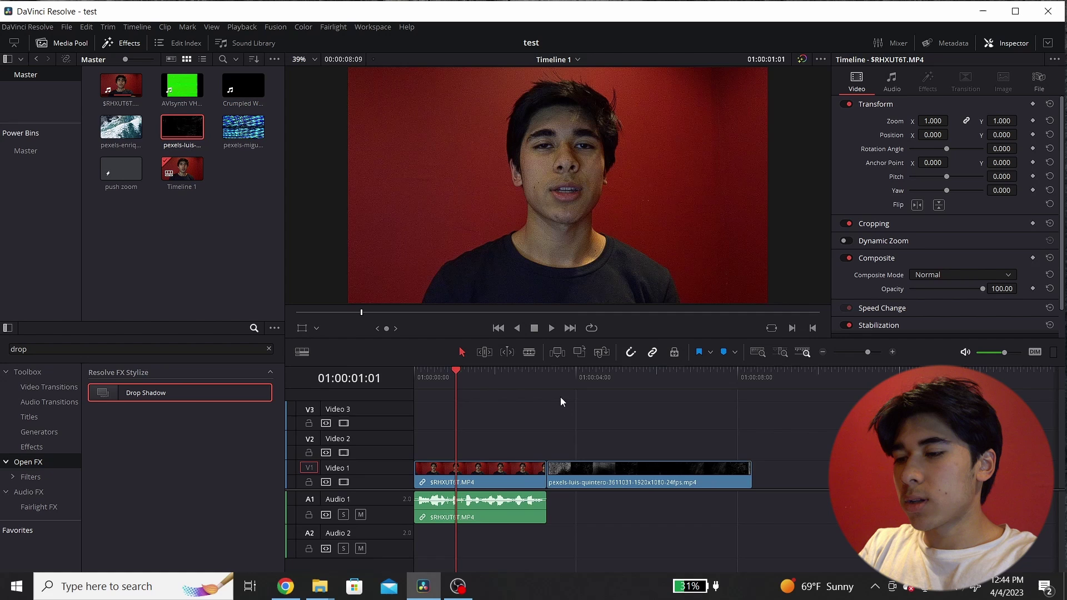
{"action": "left_click", "coordinate": [529, 376]}
{"action": "key", "text": "space"}
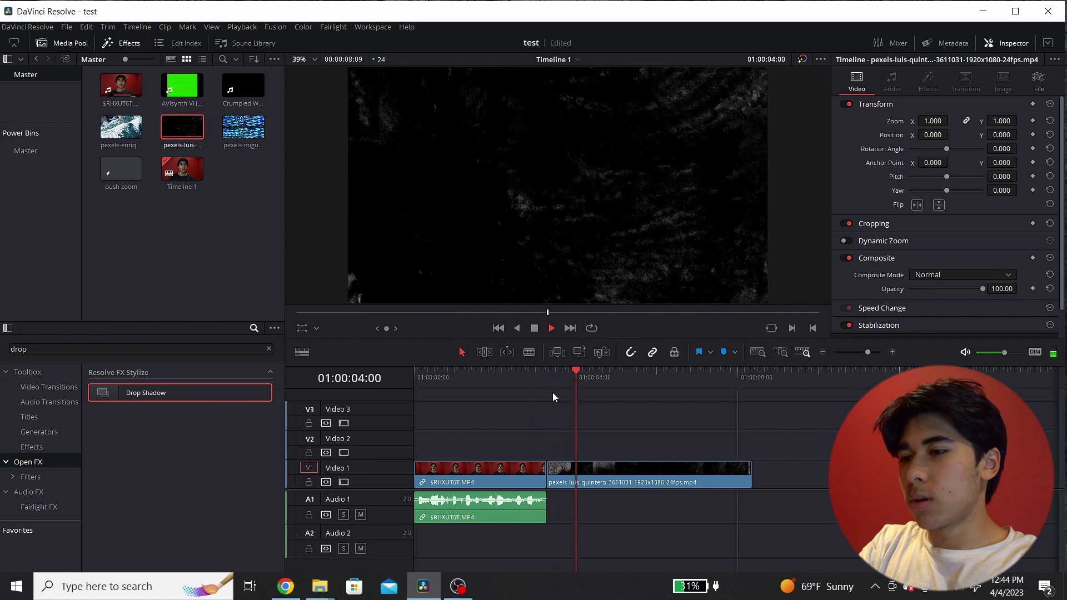
{"action": "key", "text": "space"}
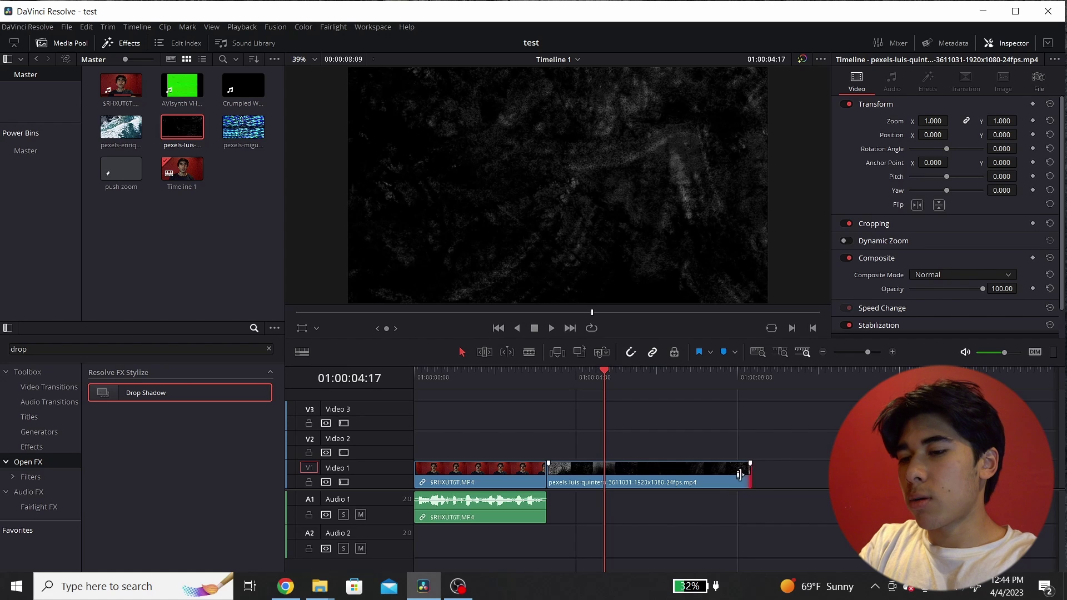
{"action": "left_click_drag", "start_coordinate": [743, 476], "coordinate": [616, 472]}
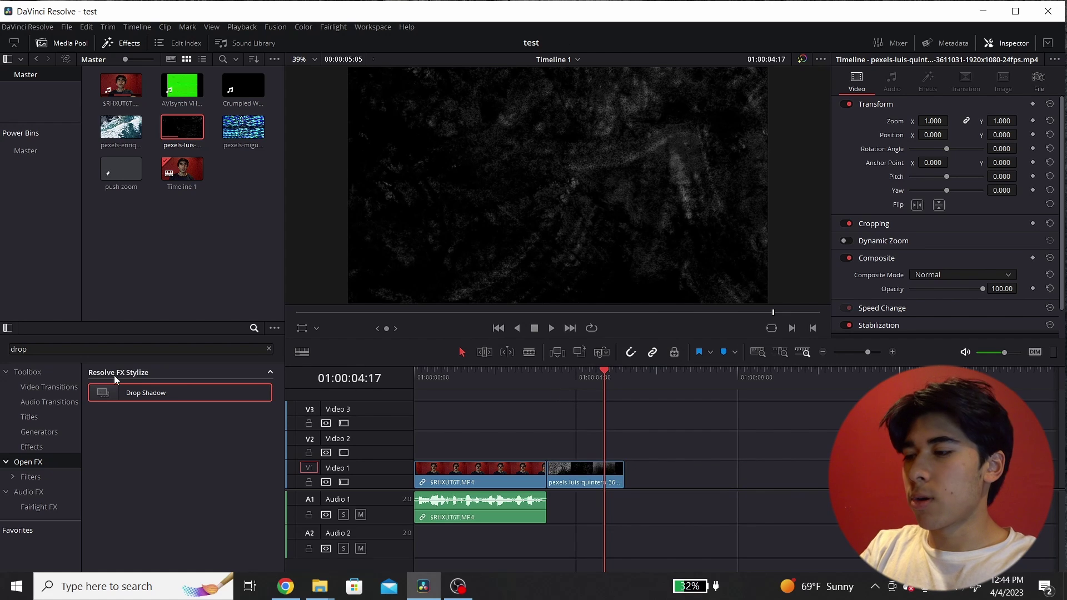
Step: Add a Digital Glitch title on Video 2 over the grunge texture, matched in length, and move the texture clip to Video 3
{"action": "left_click", "coordinate": [11, 421]}
{"action": "left_click", "coordinate": [269, 349]}
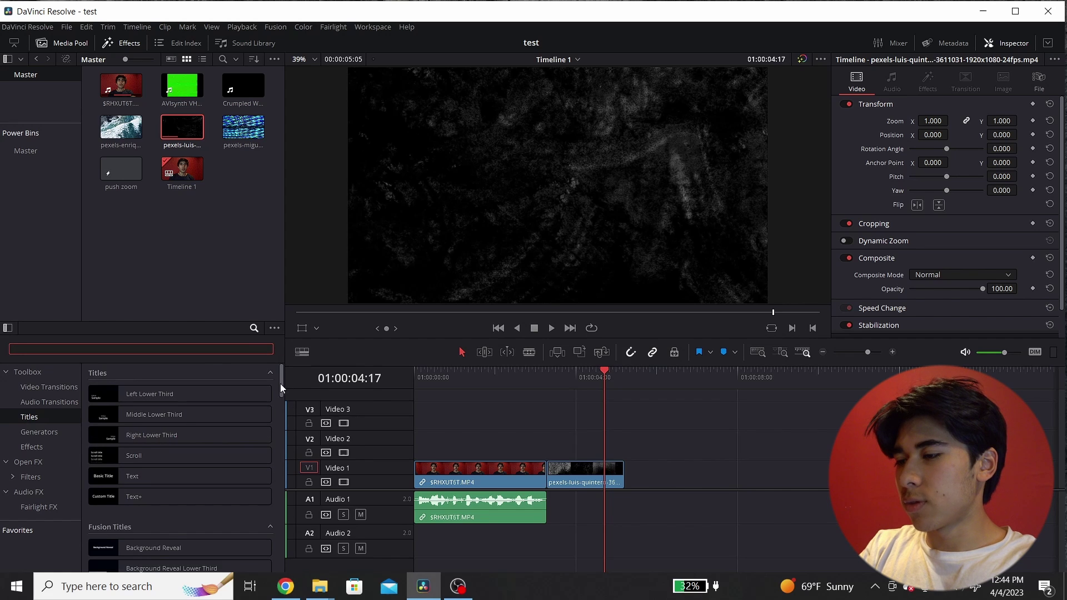
{"action": "left_click_drag", "start_coordinate": [280, 383], "coordinate": [280, 410]}
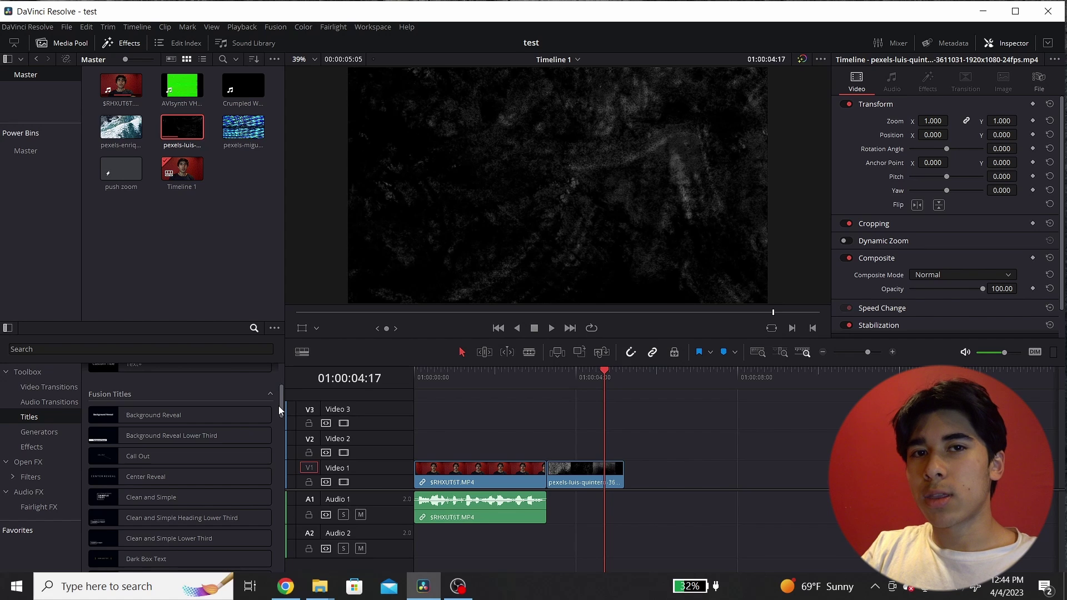
{"action": "left_click_drag", "start_coordinate": [278, 406], "coordinate": [269, 518]}
{"action": "type", "text": "glit"}
{"action": "left_click_drag", "start_coordinate": [172, 393], "coordinate": [581, 439]}
{"action": "left_click", "coordinate": [541, 378]}
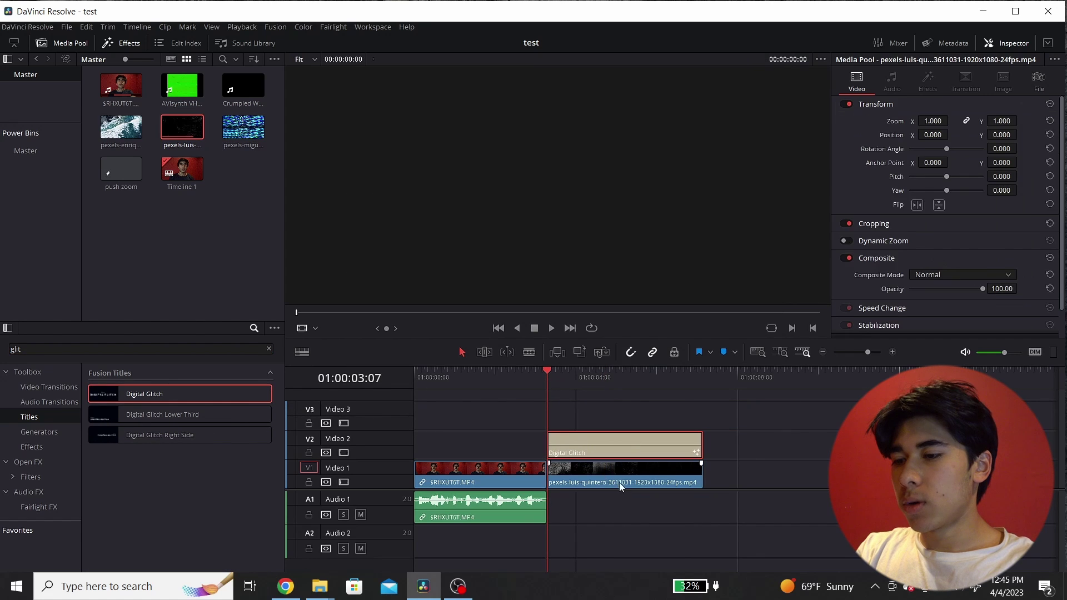
{"action": "left_click_drag", "start_coordinate": [617, 472], "coordinate": [624, 421]}
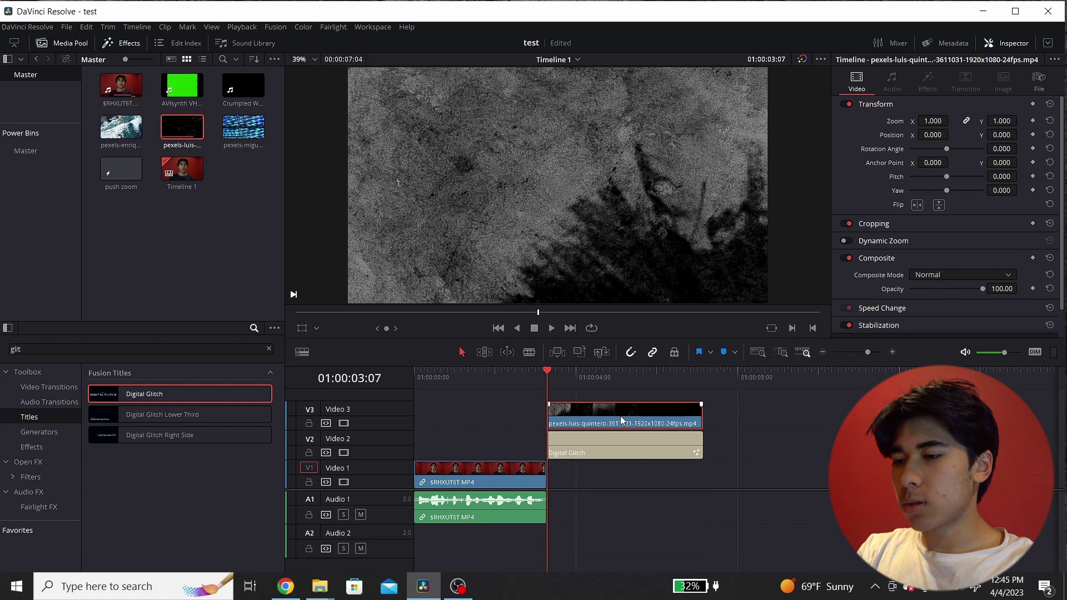
Step: Add a black Solid Color generator on Video 1 under the Digital Glitch title, trimmed to the title's length
{"action": "left_click", "coordinate": [56, 434]}
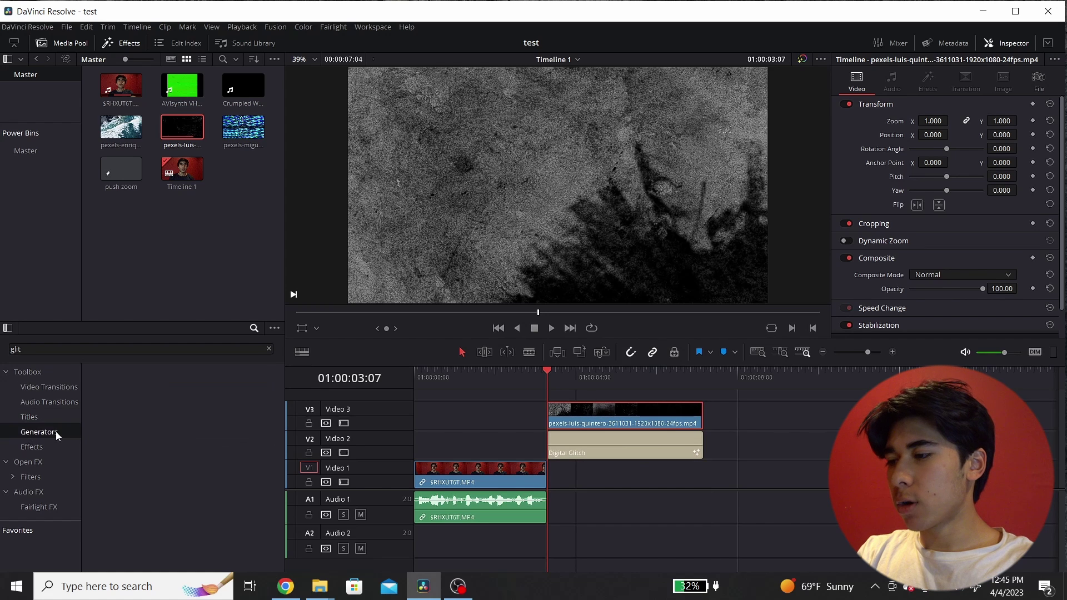
{"action": "left_click", "coordinate": [269, 349]}
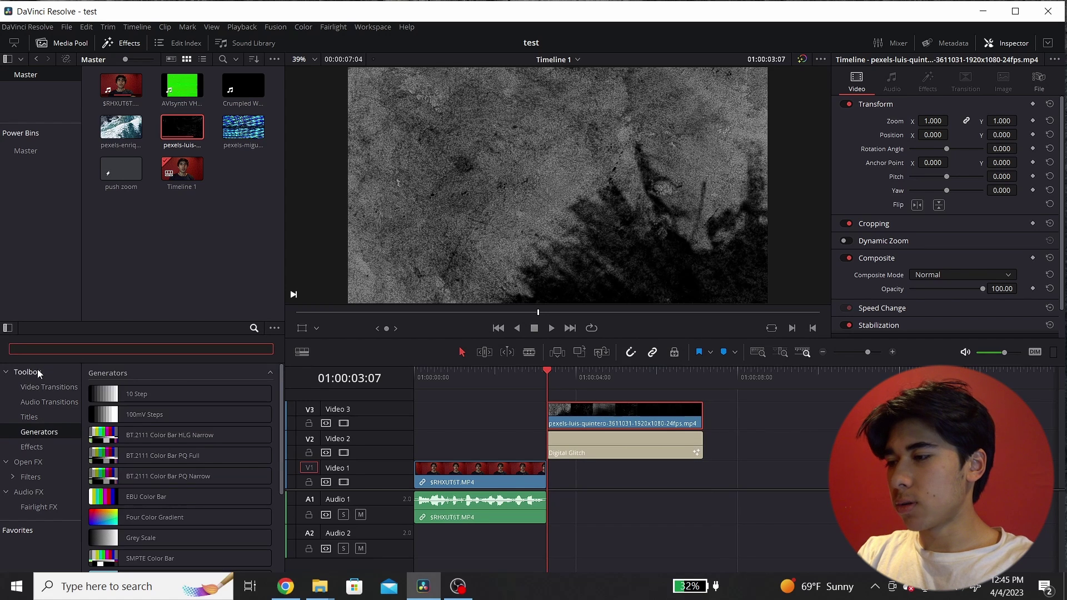
{"action": "scroll", "coordinate": [177, 500], "scroll_direction": "down", "scroll_amount": 2}
{"action": "left_click_drag", "start_coordinate": [167, 527], "coordinate": [547, 469]}
{"action": "left_click_drag", "start_coordinate": [748, 474], "coordinate": [691, 473]}
{"action": "left_click", "coordinate": [672, 477]}
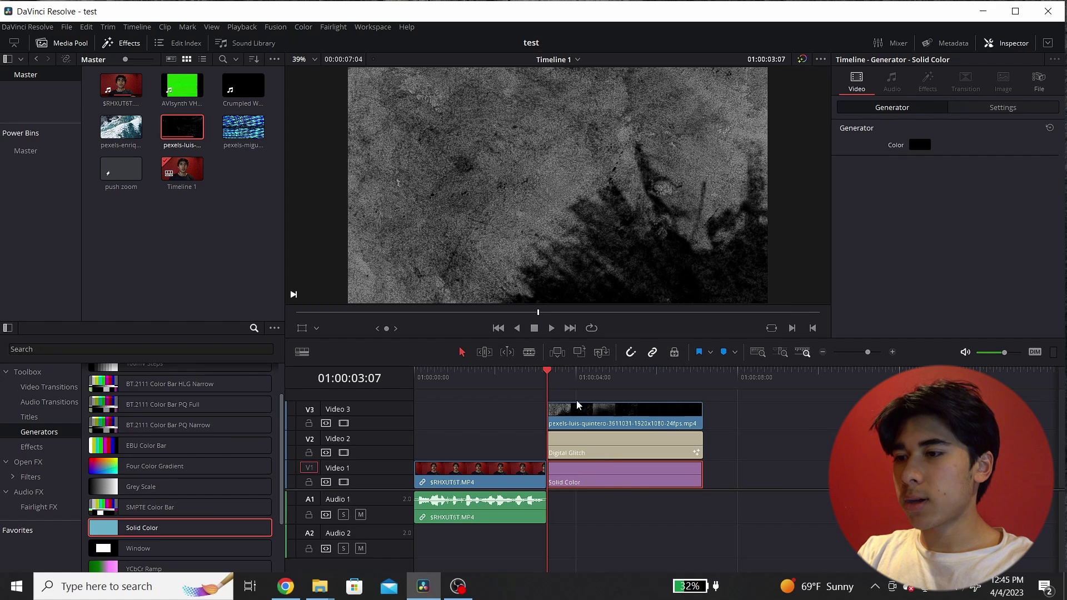
Step: Set the grunge texture clip's composite mode to Screen
{"action": "left_click", "coordinate": [588, 420]}
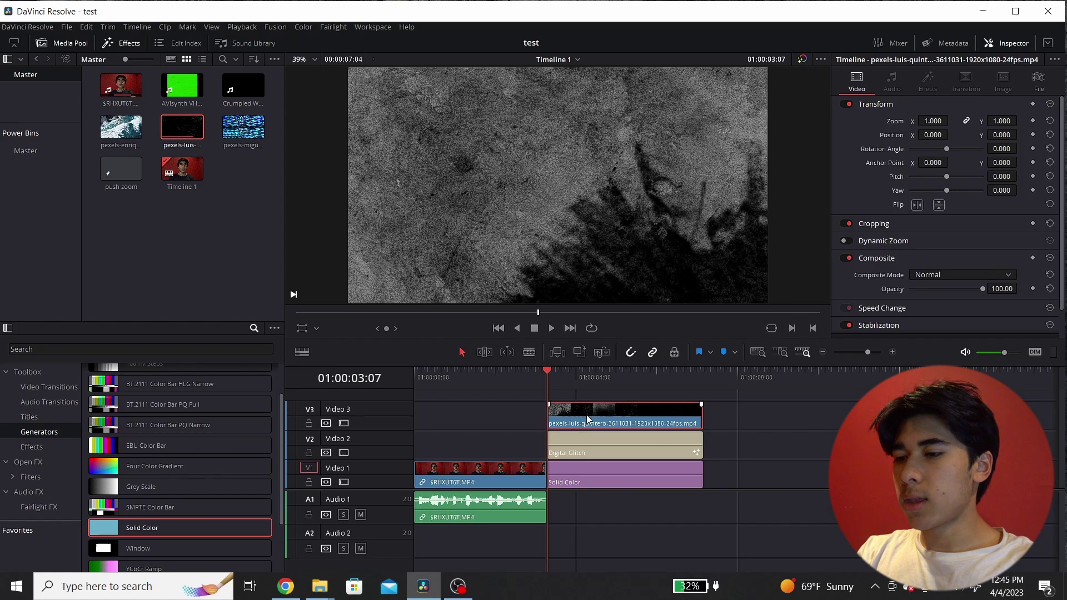
{"action": "left_click", "coordinate": [927, 276]}
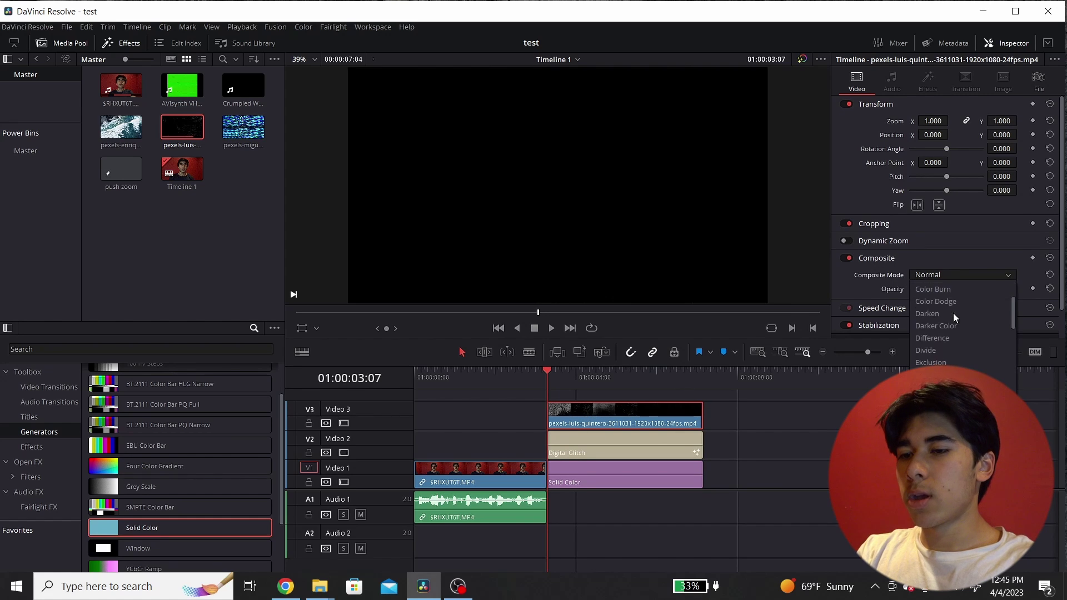
{"action": "scroll", "coordinate": [953, 336], "scroll_direction": "down", "scroll_amount": 5}
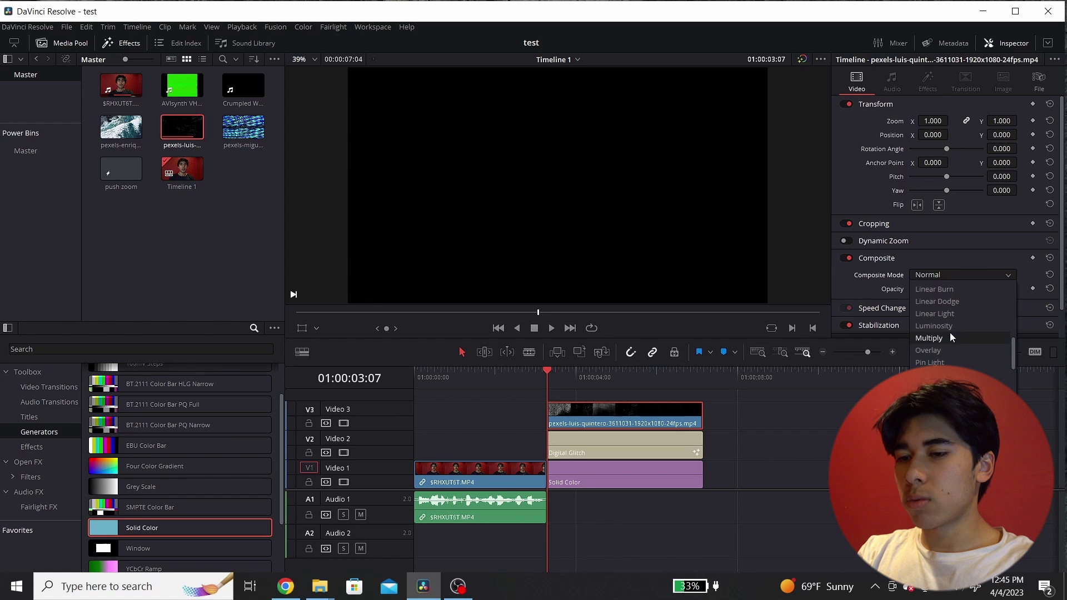
{"action": "scroll", "coordinate": [949, 350], "scroll_direction": "down", "scroll_amount": 1}
{"action": "left_click", "coordinate": [949, 350]}
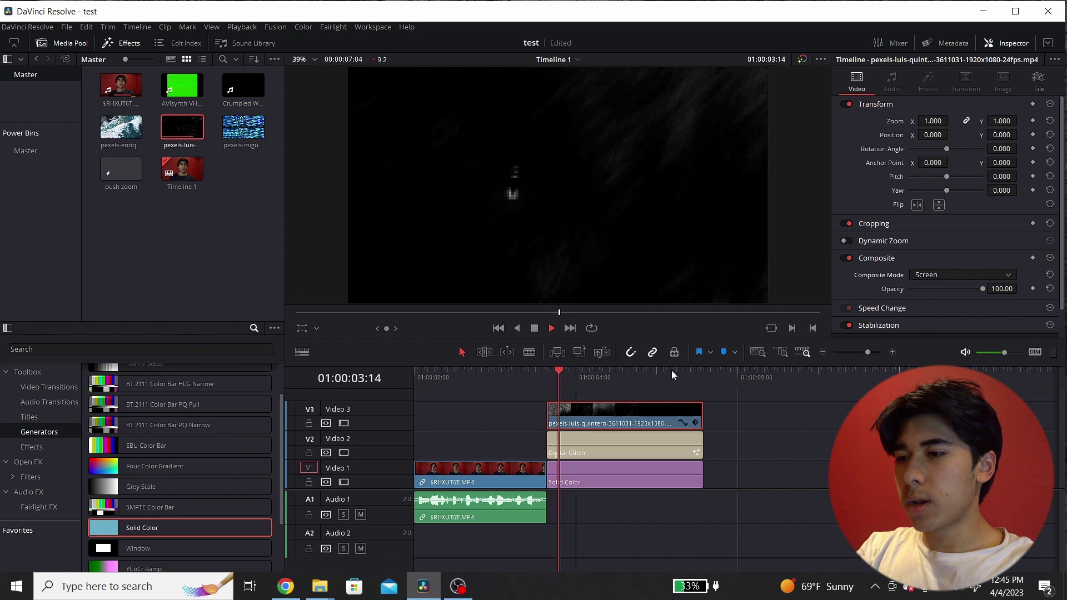
Step: Replace the Digital Glitch title's large text with "5 BEST WAYS TO MAKE MONEY" and preview it at 01:00:04:09
{"action": "left_click", "coordinate": [598, 448]}
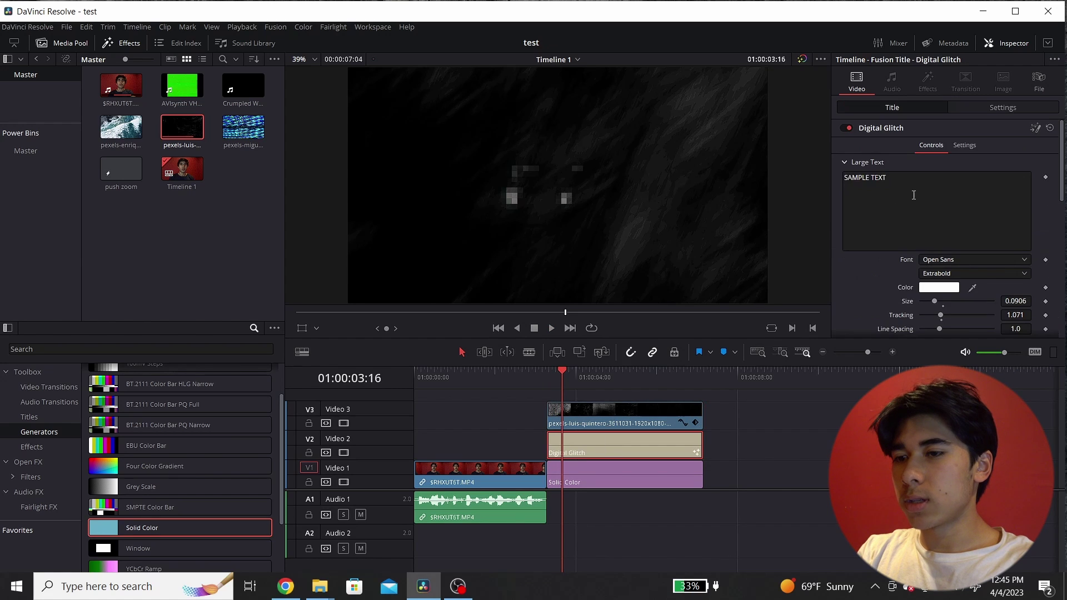
{"action": "left_click_drag", "start_coordinate": [888, 178], "coordinate": [833, 179]}
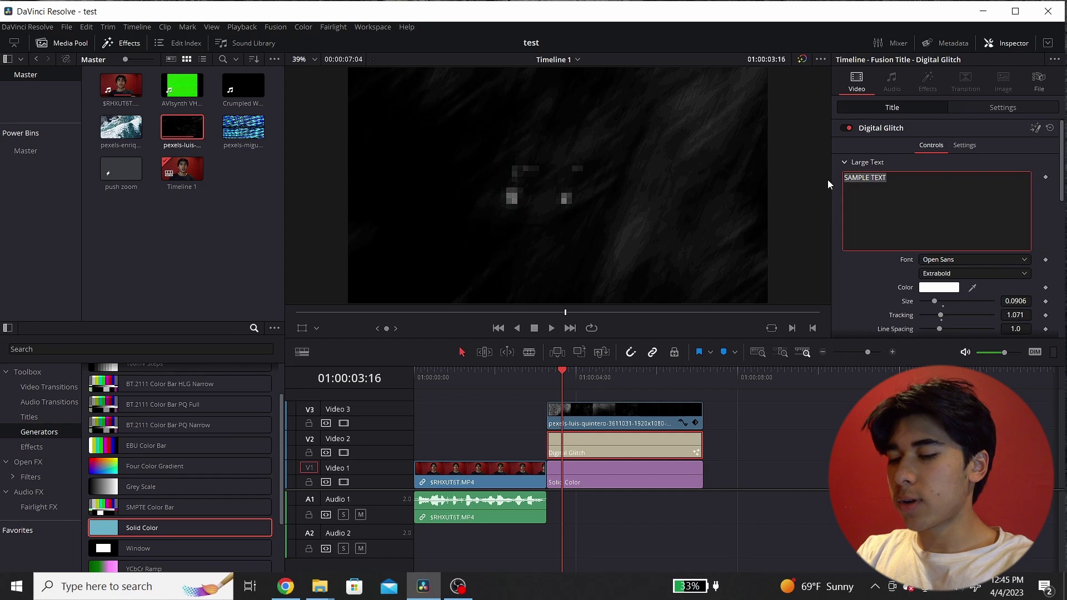
{"action": "key", "text": "BackSpace"}
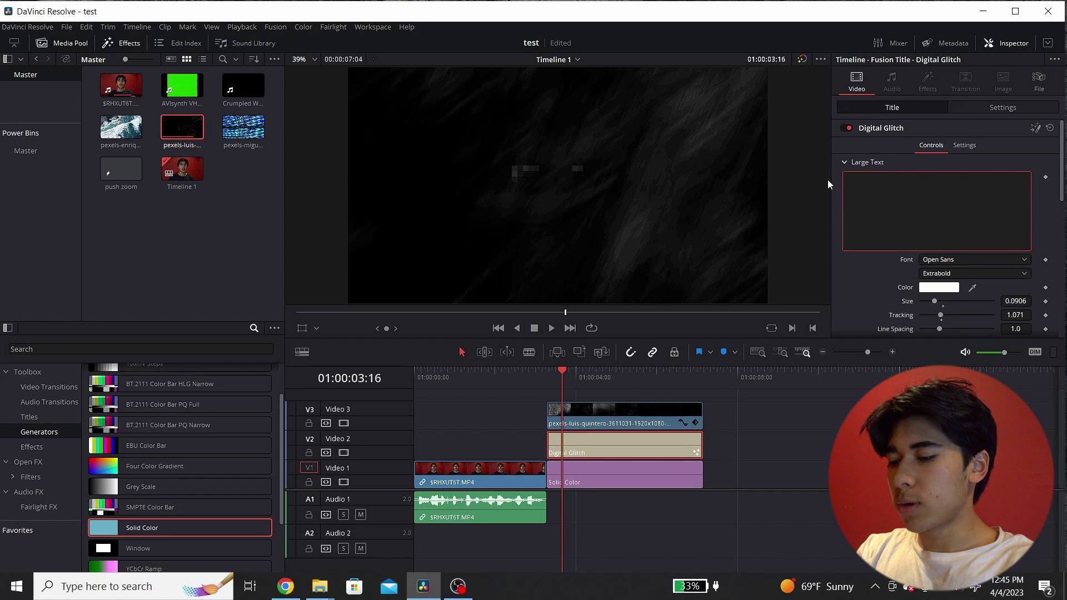
{"action": "type", "text": "5 BEST"}
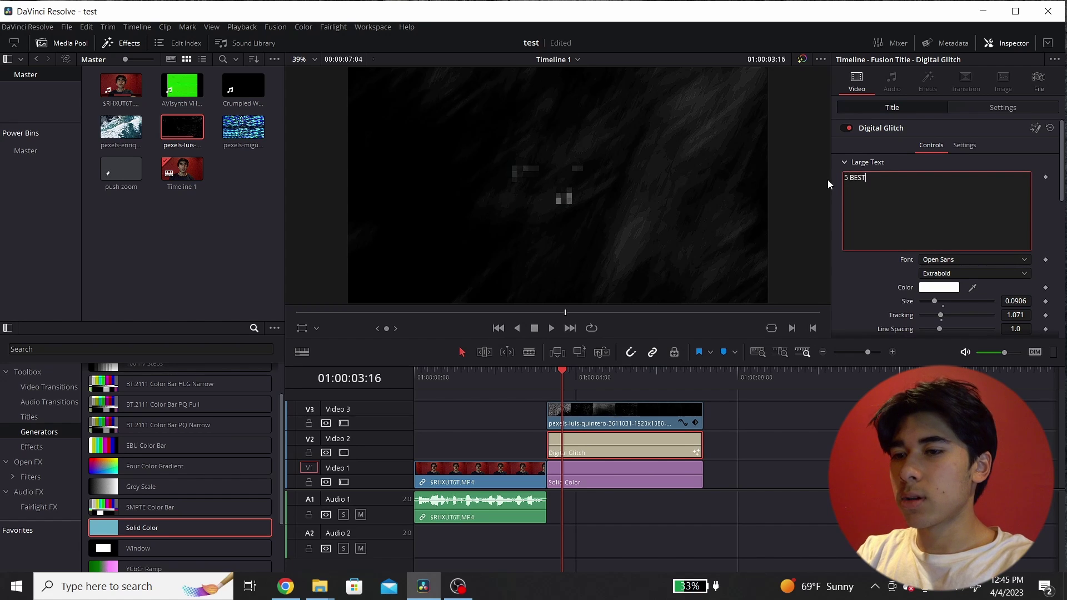
{"action": "type", "text": " WAYS TO MA"}
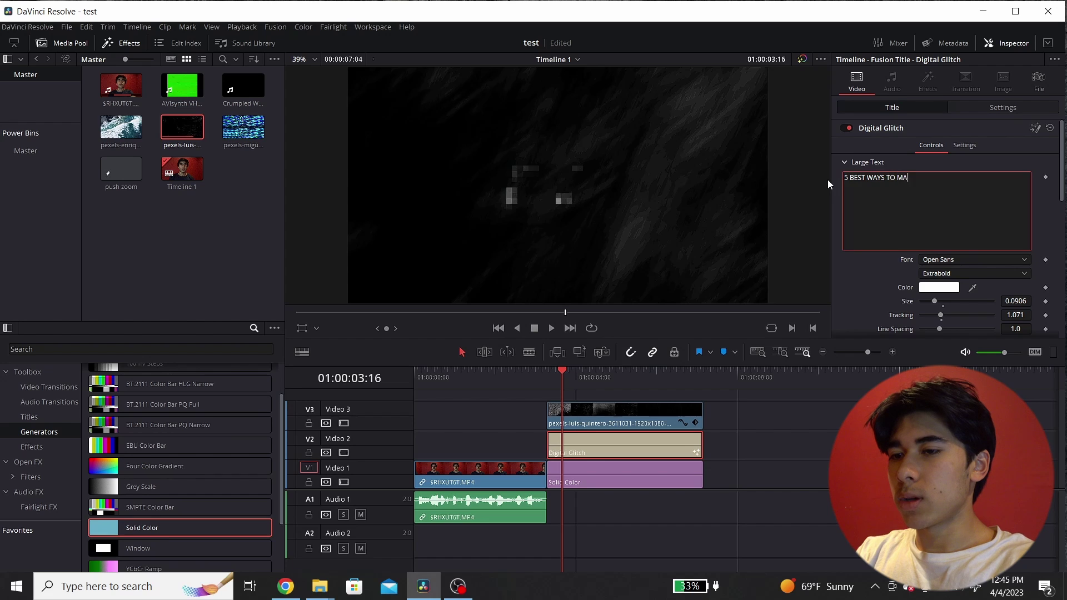
{"action": "type", "text": "KE MONEY"}
{"action": "left_click", "coordinate": [591, 372]}
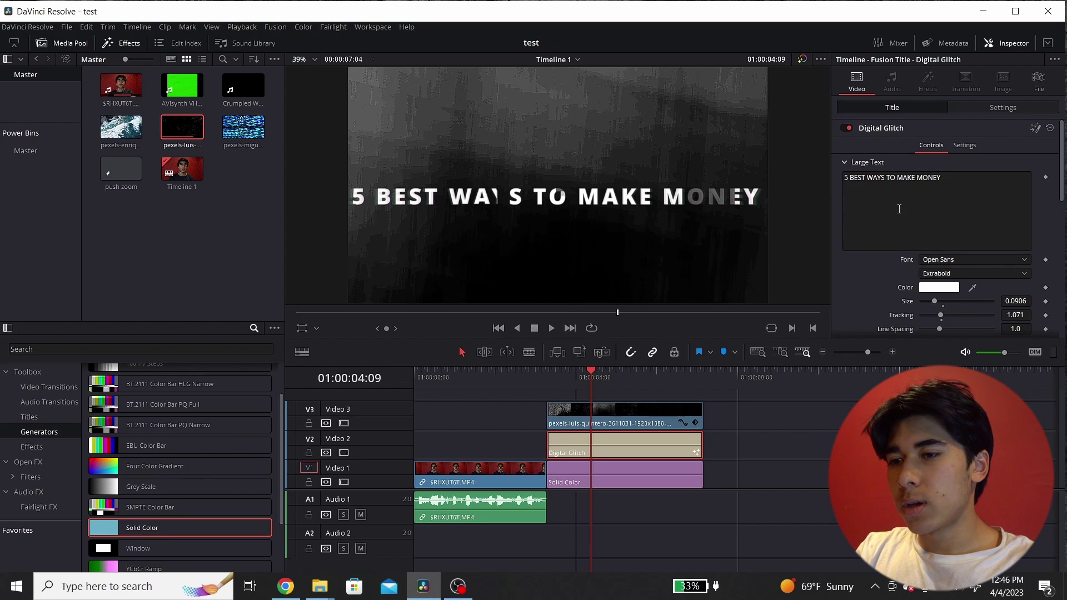
Step: Break the title text into two lines after "WAYS" and set its size to 0.1181
{"action": "scroll", "coordinate": [894, 215], "scroll_direction": "down", "scroll_amount": 5}
{"action": "left_click", "coordinate": [894, 215]}
{"action": "scroll", "coordinate": [876, 204], "scroll_direction": "up", "scroll_amount": 5}
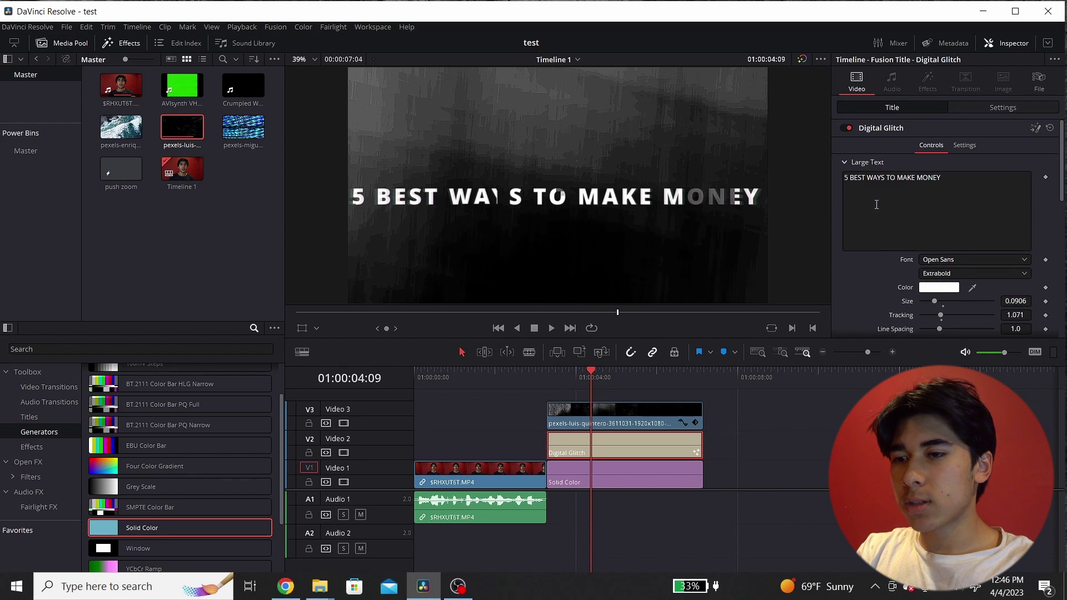
{"action": "left_click", "coordinate": [888, 177]}
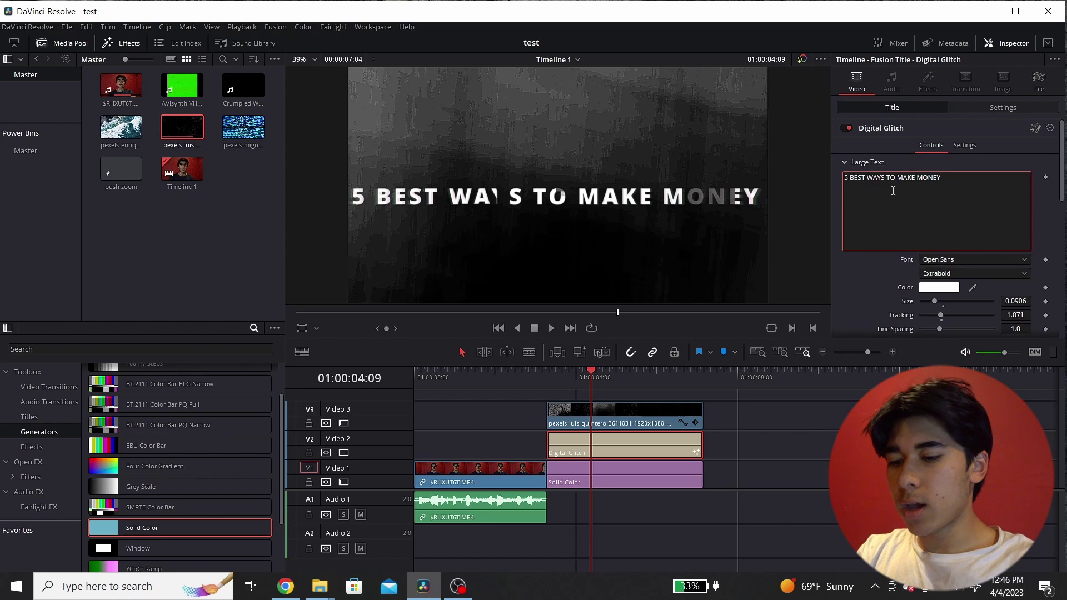
{"action": "key", "text": "Return"}
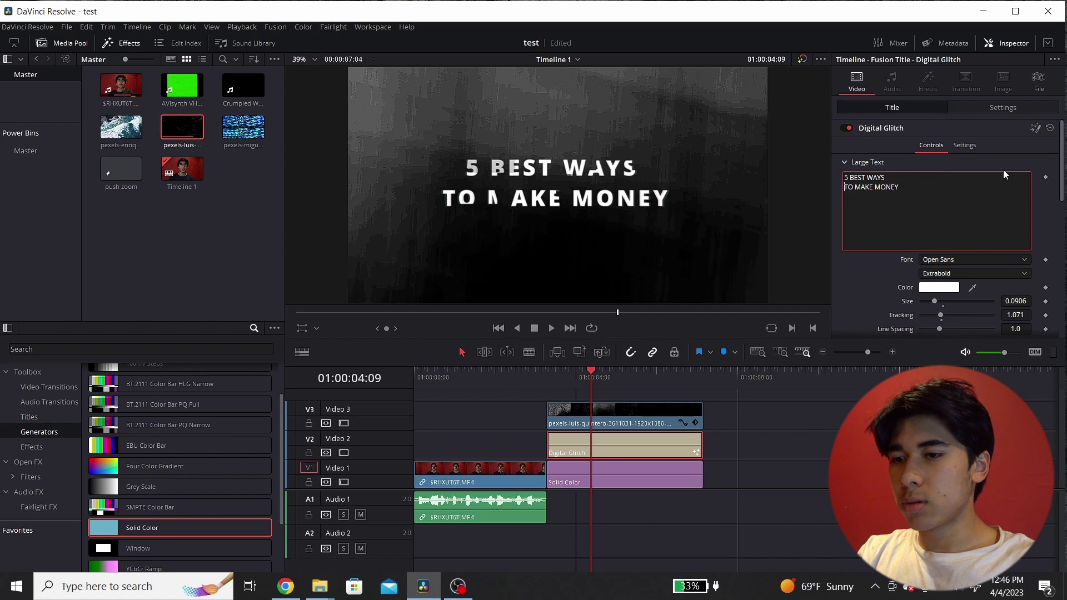
{"action": "left_click", "coordinate": [936, 298]}
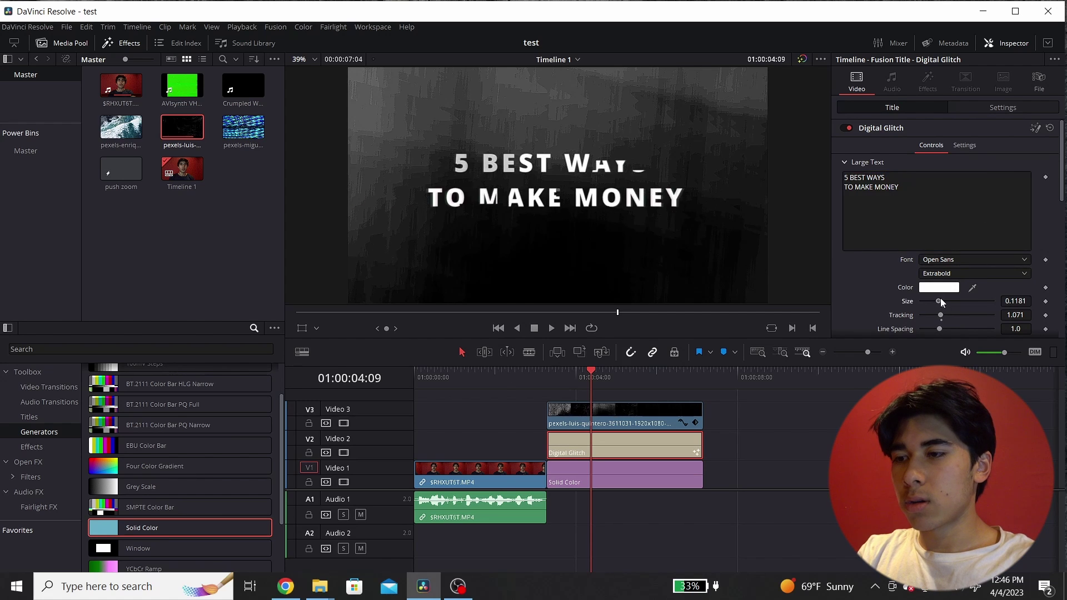
Step: Return the playhead to the start of the title section and set the timeline proxy resolution to Quarter
{"action": "key", "text": "Up"}
{"action": "left_click", "coordinate": [240, 29]}
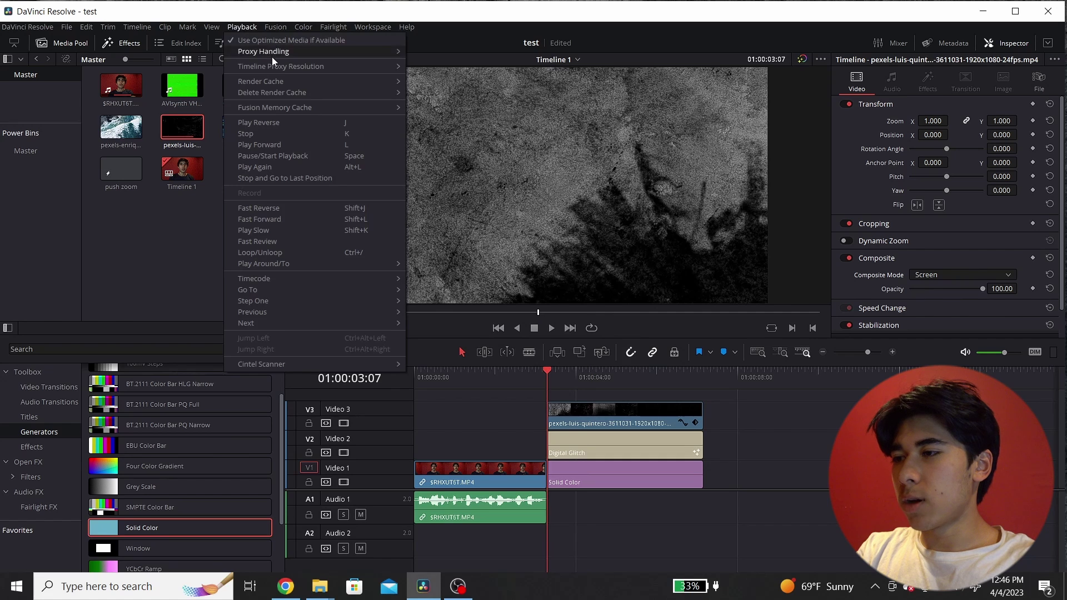
{"action": "mouse_move", "coordinate": [277, 69]}
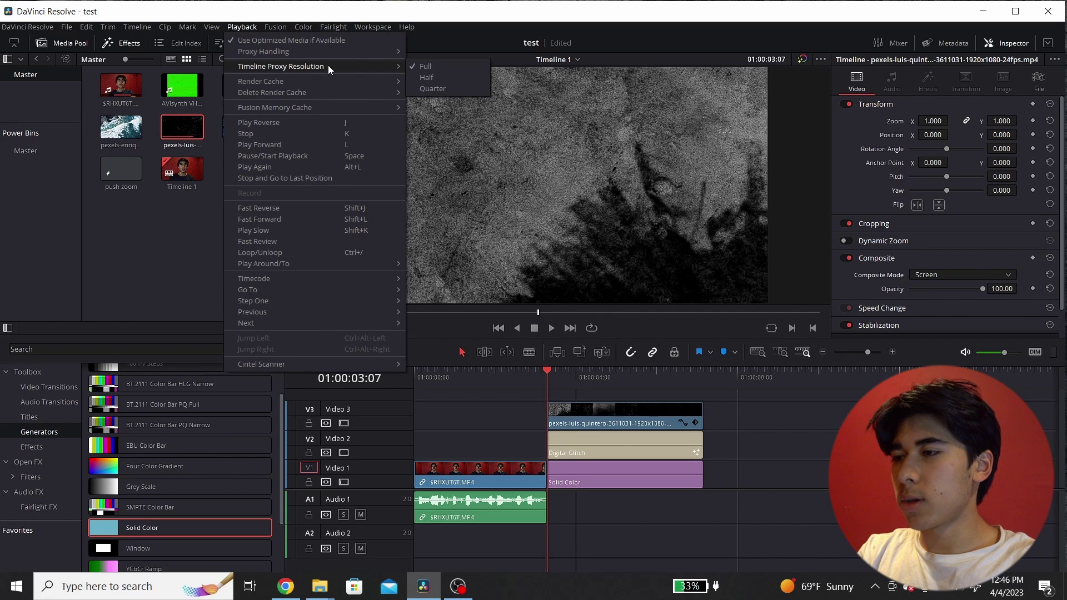
{"action": "left_click", "coordinate": [433, 89]}
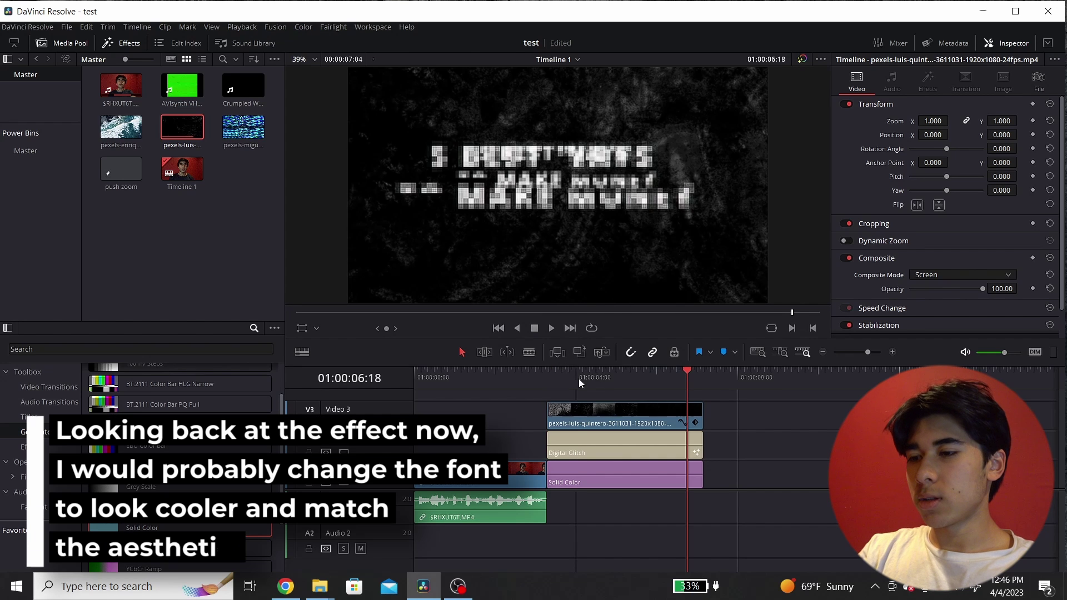
Step: Preview the glitch title with the grunge overlay by moving through the section, and select the Digital Glitch title clip
{"action": "left_click_drag", "start_coordinate": [572, 380], "coordinate": [674, 391]}
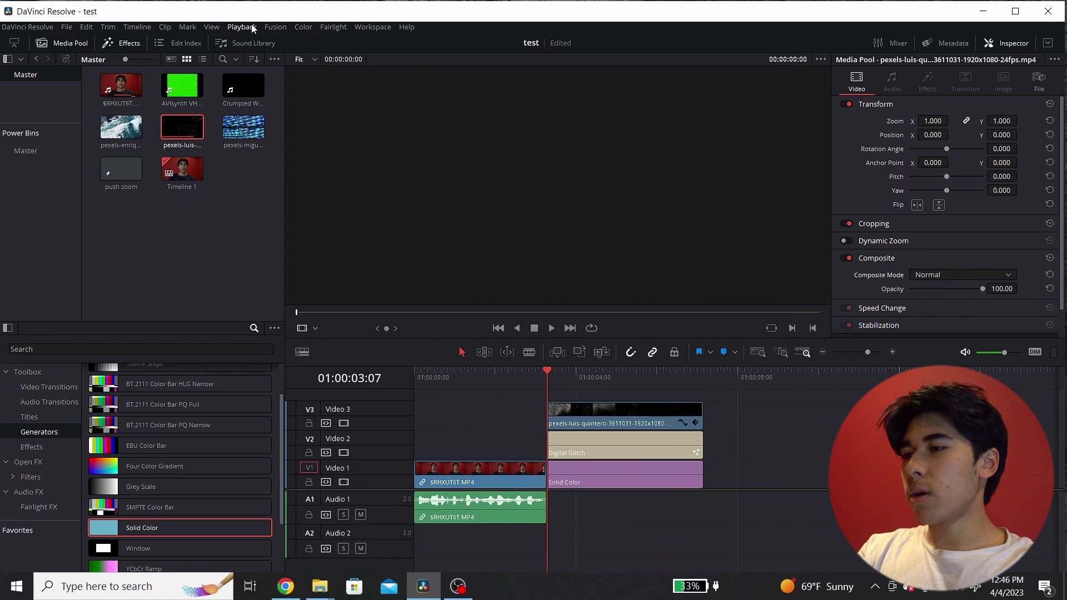
{"action": "left_click", "coordinate": [241, 27]}
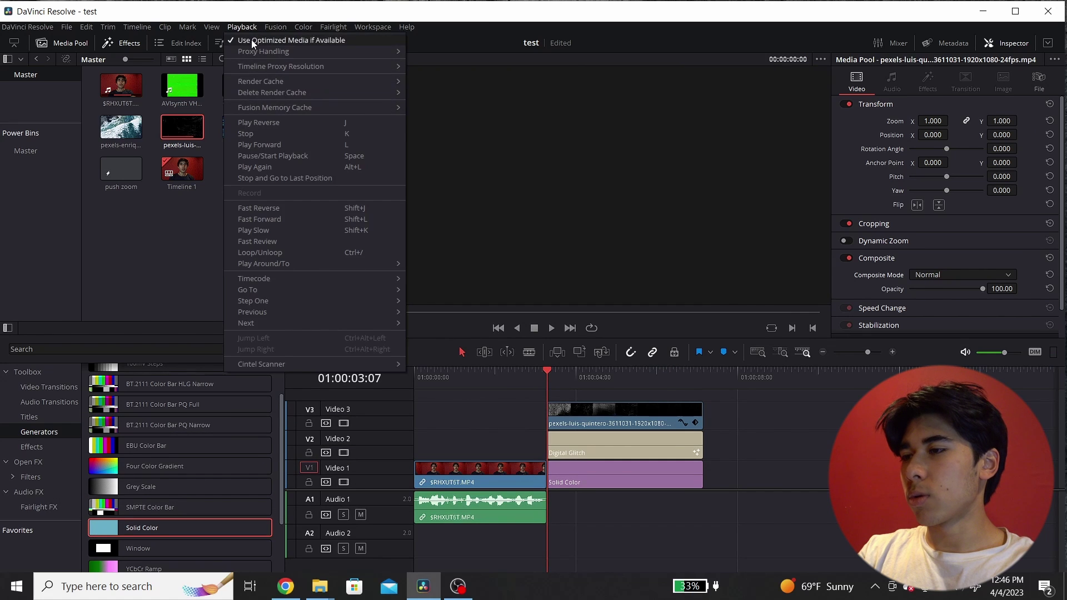
{"action": "left_click", "coordinate": [243, 28]}
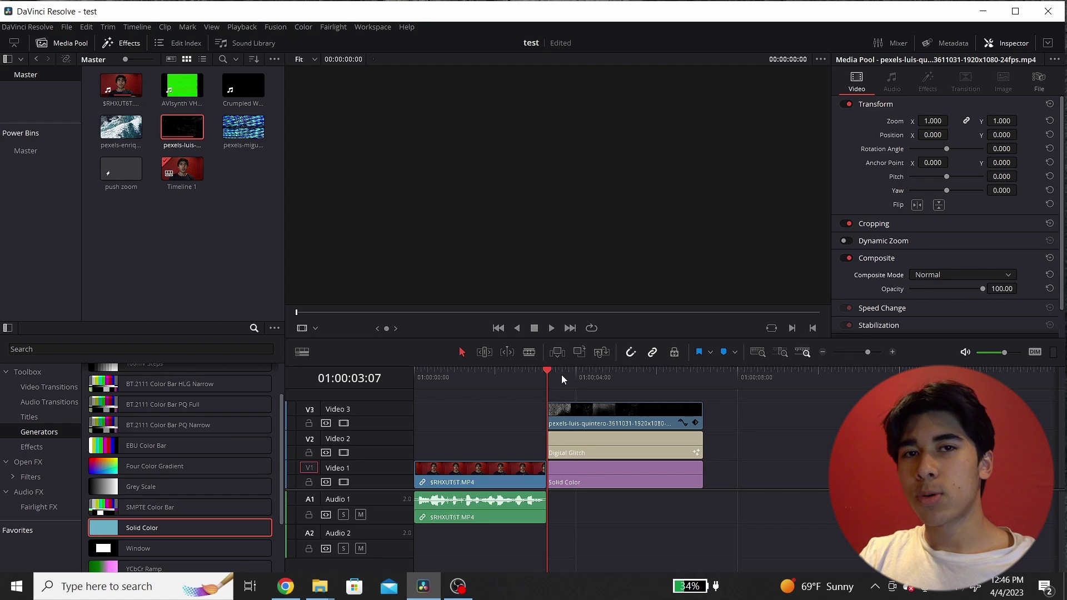
{"action": "left_click_drag", "start_coordinate": [561, 375], "coordinate": [685, 401]}
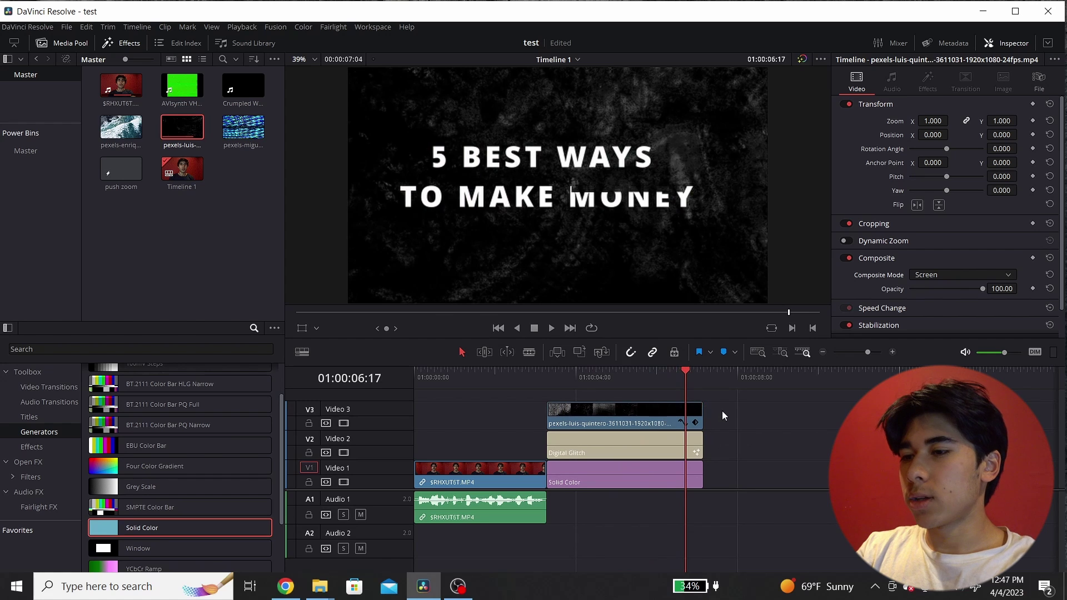
{"action": "mouse_move", "coordinate": [592, 383]}
{"action": "left_mouse_down"}
{"action": "mouse_move", "coordinate": [698, 389]}
{"action": "mouse_move", "coordinate": [598, 395]}
{"action": "left_mouse_up"}
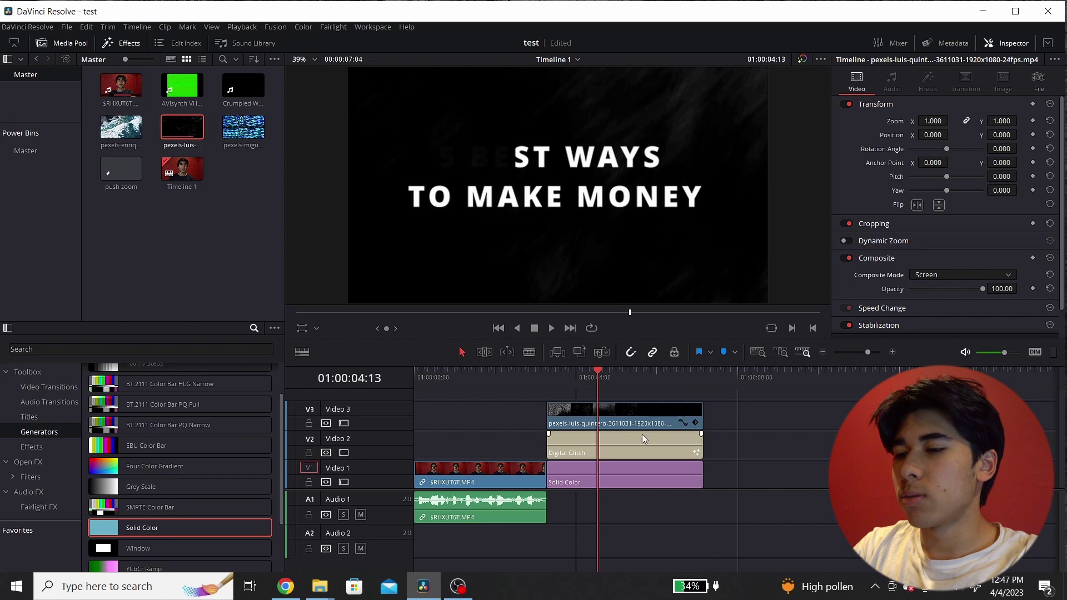
{"action": "left_click", "coordinate": [730, 492]}
{"action": "left_click", "coordinate": [652, 450]}
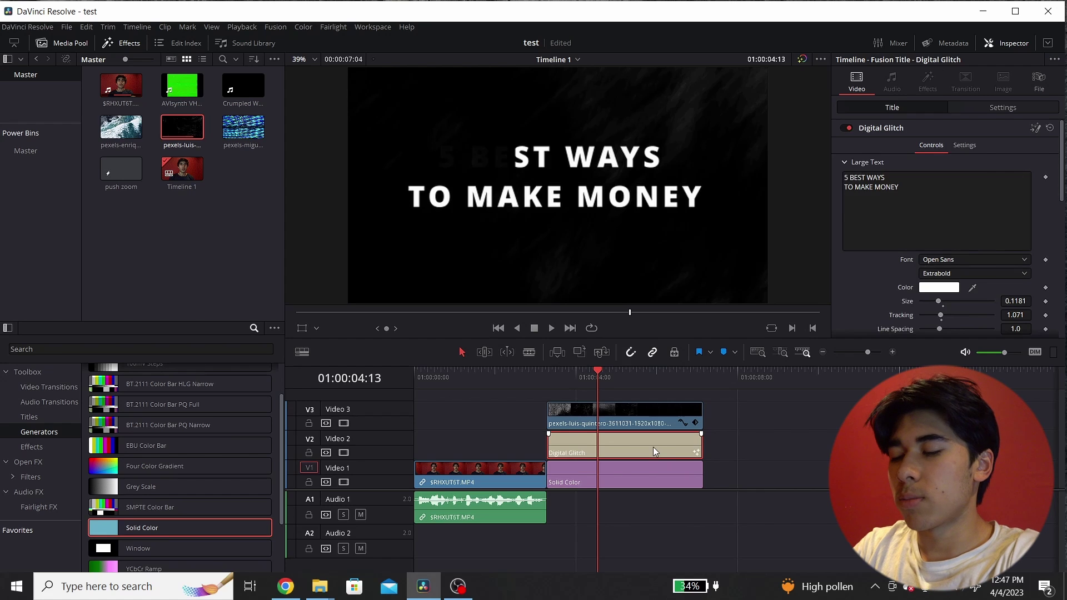
Step: Replace the Digital Glitch title on Video 2 with a Text+ title trimmed to the length of the overlay clip
{"action": "key", "text": "Delete"}
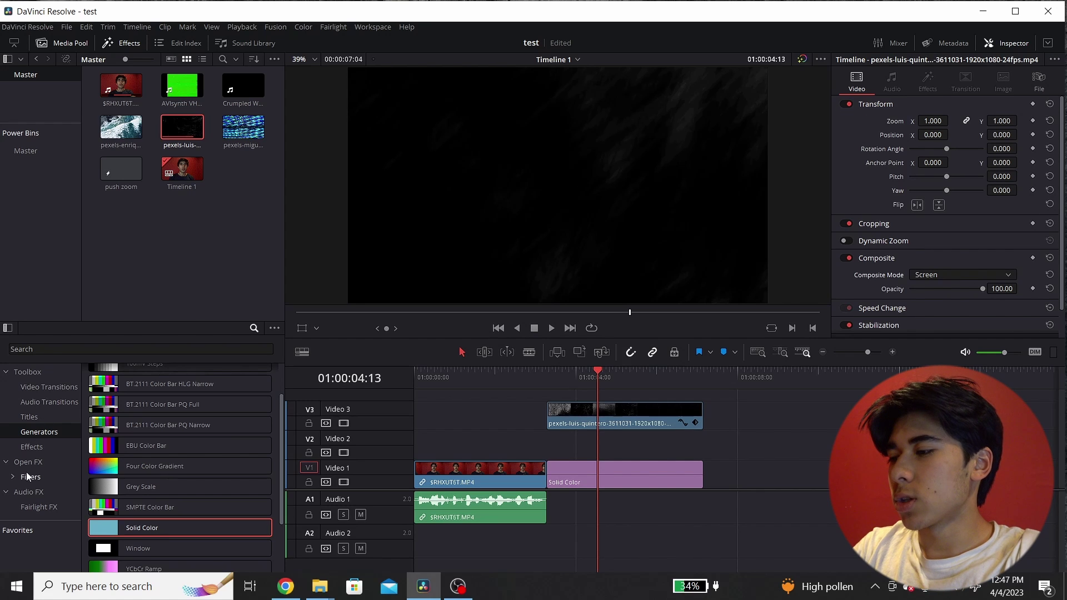
{"action": "left_click", "coordinate": [31, 418]}
{"action": "left_click_drag", "start_coordinate": [133, 445], "coordinate": [572, 447]}
{"action": "left_click_drag", "start_coordinate": [749, 445], "coordinate": [704, 444]}
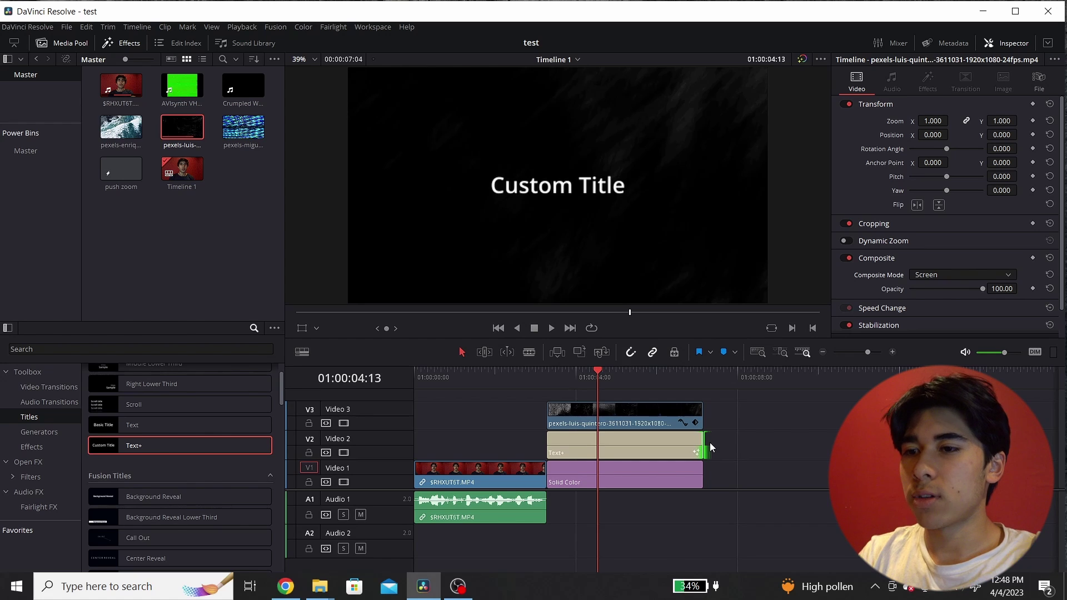
Step: Set the Text+ title's text to "5 WAYS TO MAKE" with "MONEY" on a second line
{"action": "left_click", "coordinate": [680, 439]}
{"action": "type", "text": "5"}
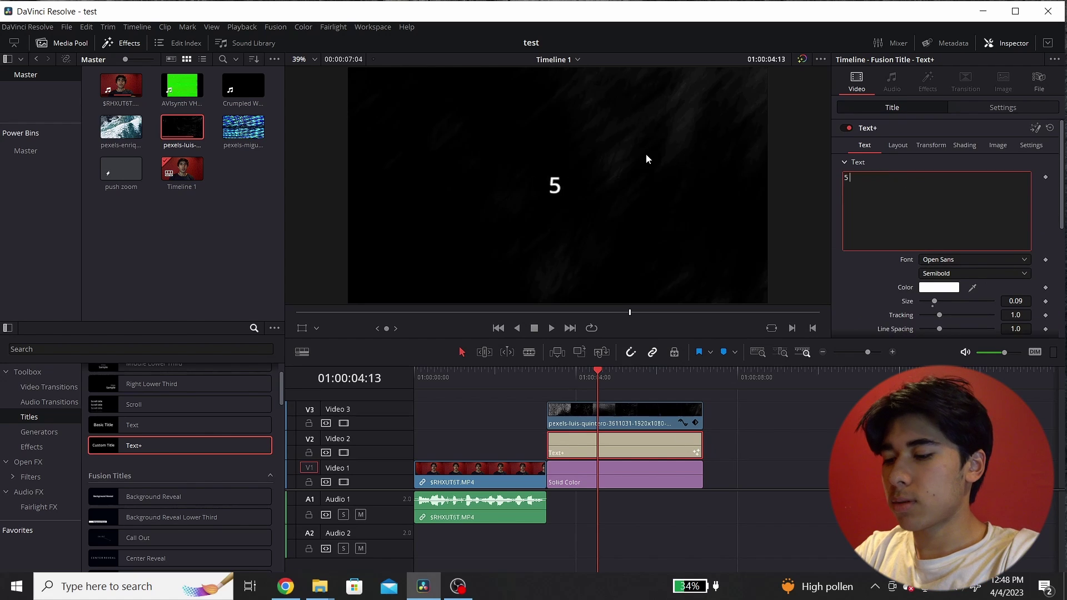
{"action": "type", "text": " J"}
{"action": "key", "text": "BackSpace"}
{"action": "key", "text": "BackSpace"}
{"action": "type", "text": "M"}
{"action": "key", "text": "BackSpace"}
{"action": "key", "text": "BackSpace"}
{"action": "type", "text": "WAYS TO MAKE"}
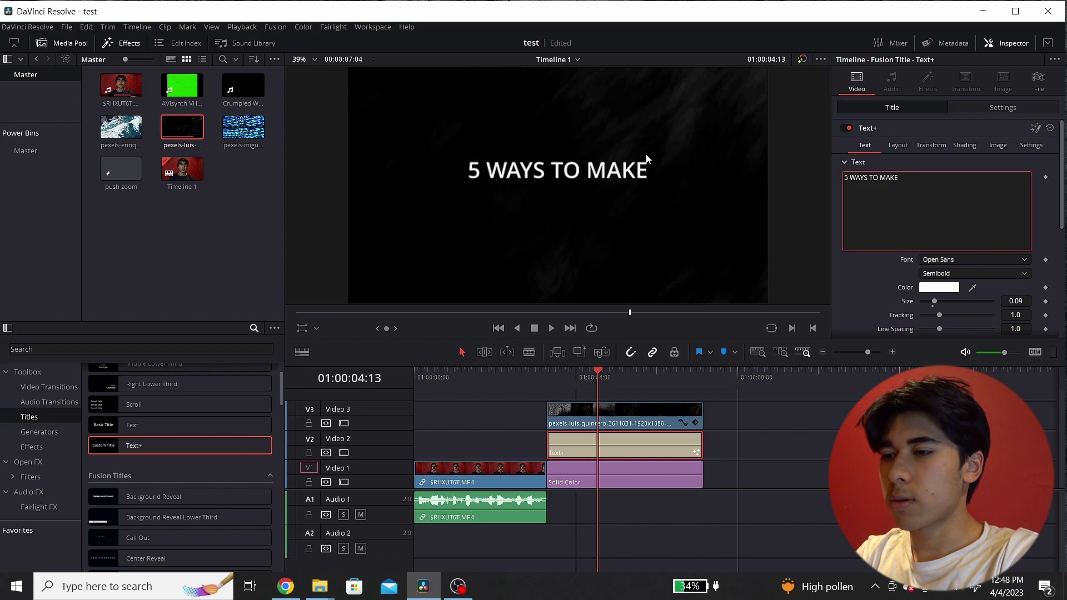
{"action": "key", "text": "Return"}
{"action": "type", "text": "MONEY"}
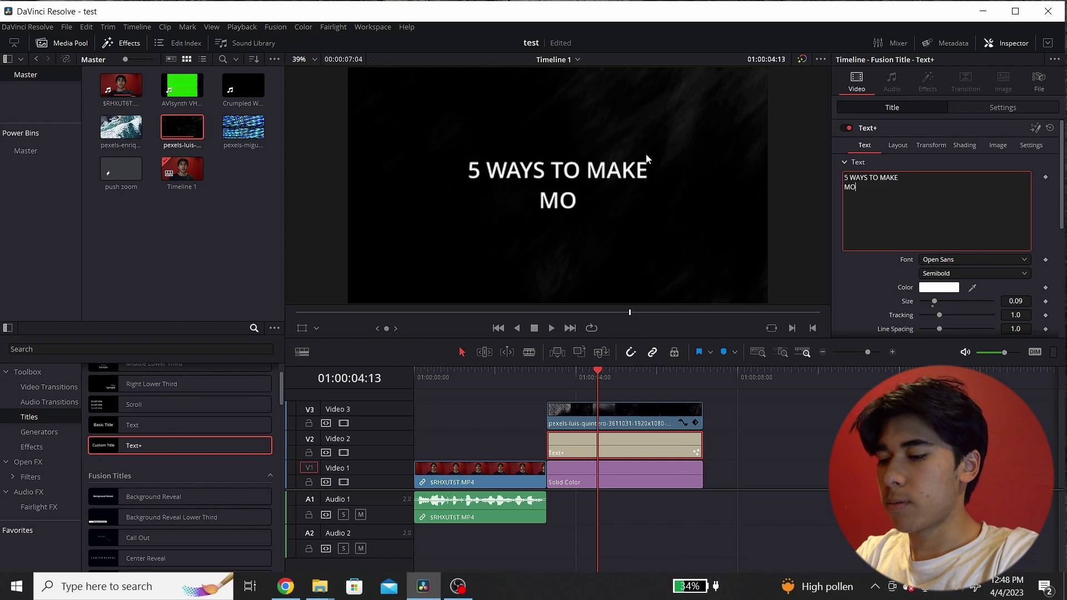
Step: Change the title font to MingLiU_HKSCS-ExtB, set its size to 0.1063, and save the project
{"action": "left_click", "coordinate": [938, 259]}
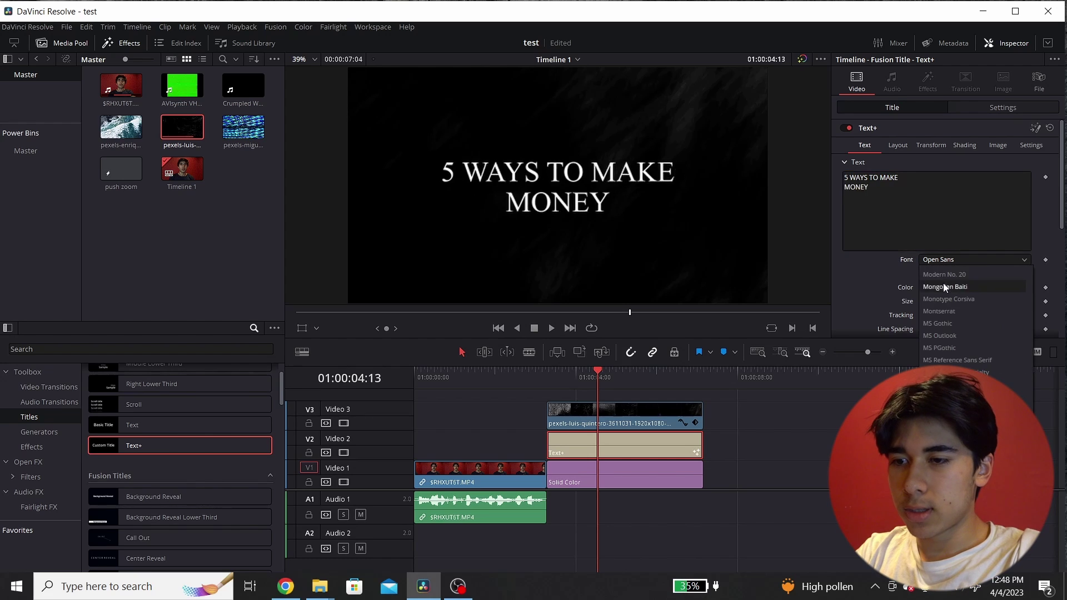
{"action": "left_click", "coordinate": [945, 276]}
{"action": "left_click_drag", "start_coordinate": [934, 303], "coordinate": [942, 302]}
{"action": "key", "text": "ctrl+s"}
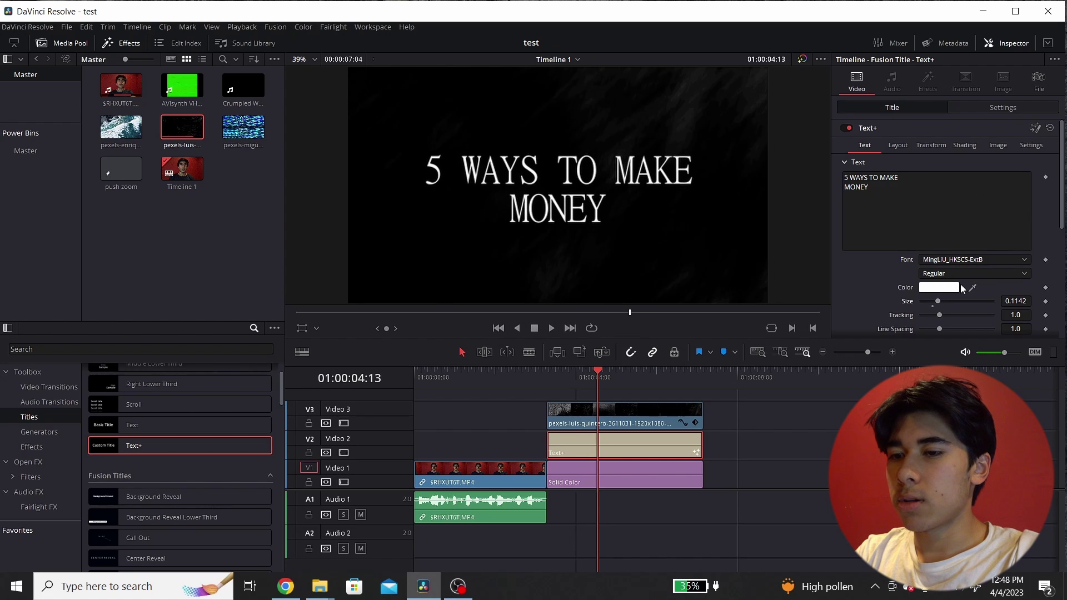
Step: Keyframe the title's size from 0.3819 at 01:00:03:07 to 0.1063 at 01:00:03:12
{"action": "key", "text": "Up"}
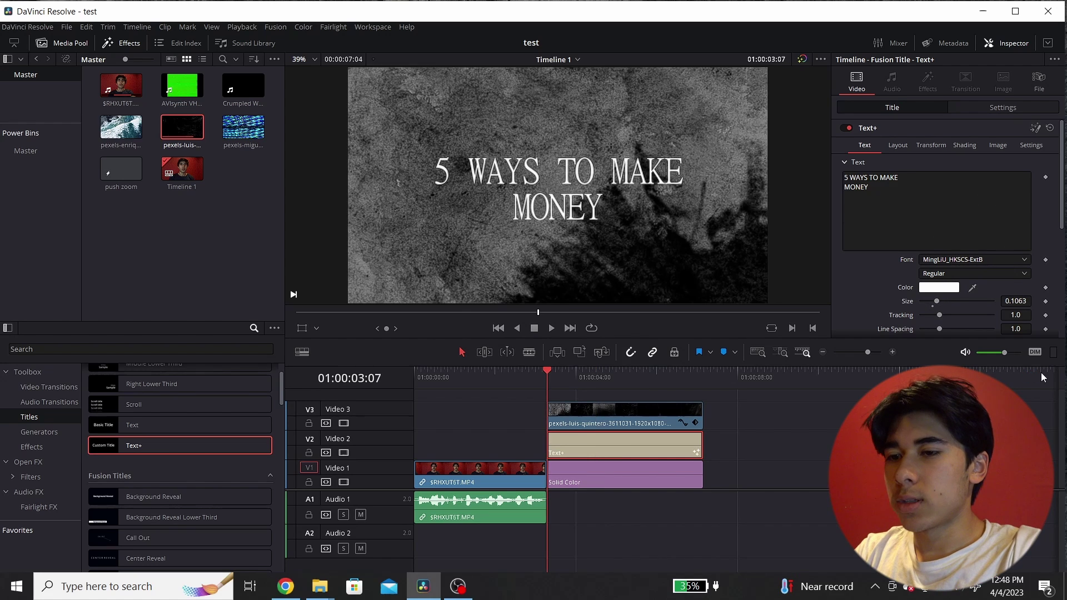
{"action": "left_click", "coordinate": [1046, 301]}
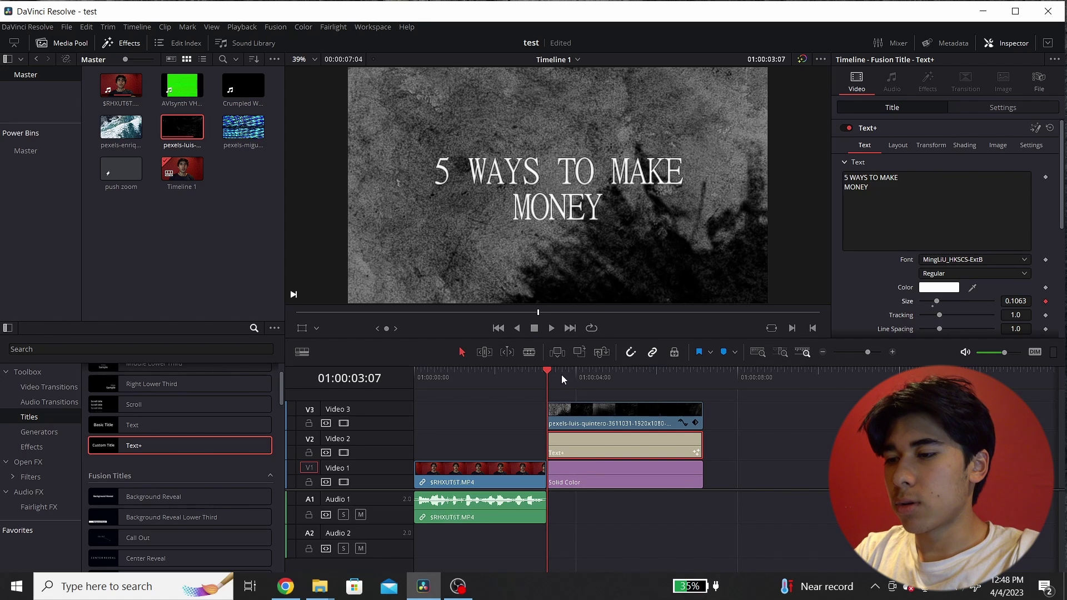
{"action": "left_click_drag", "start_coordinate": [561, 374], "coordinate": [555, 372]}
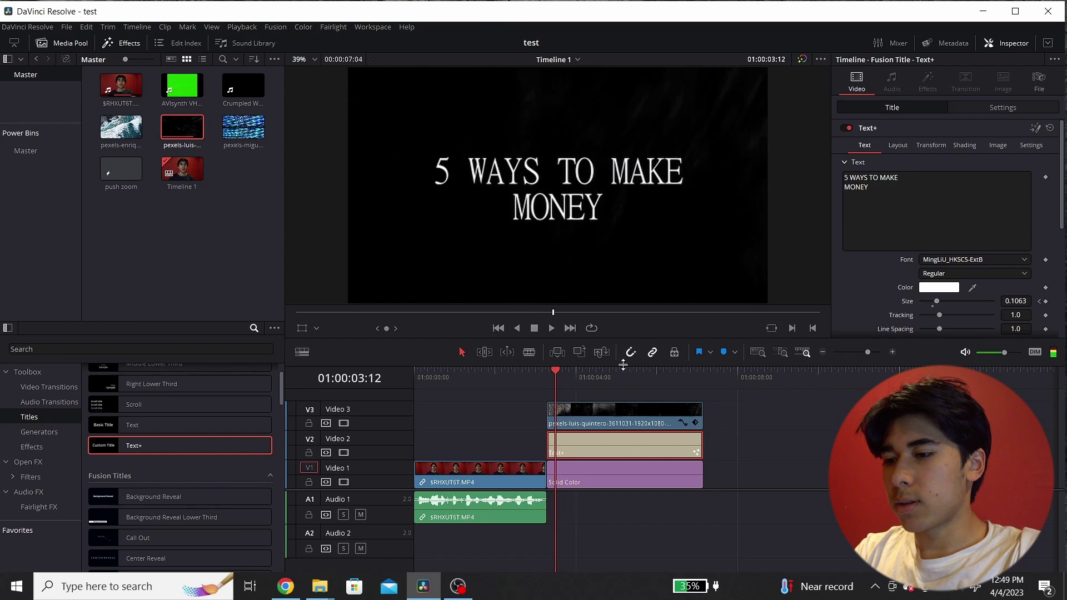
{"action": "left_click", "coordinate": [1044, 301]}
{"action": "left_click", "coordinate": [1040, 302]}
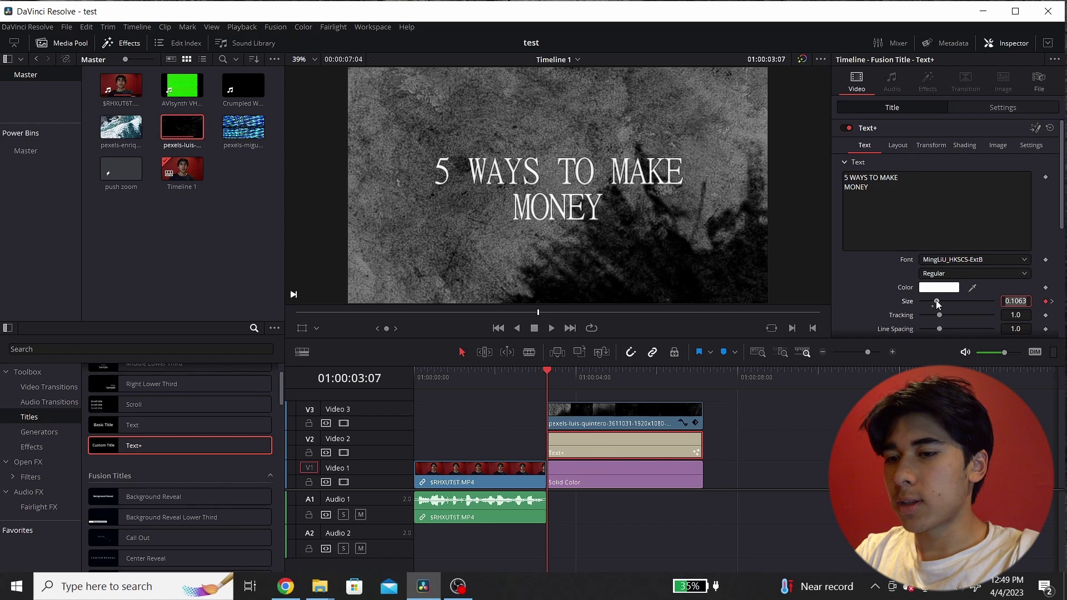
{"action": "left_click_drag", "start_coordinate": [937, 303], "coordinate": [975, 303]}
Step: Play the timeline from just before the title section to preview the title's size animation
{"action": "left_click", "coordinate": [538, 378]}
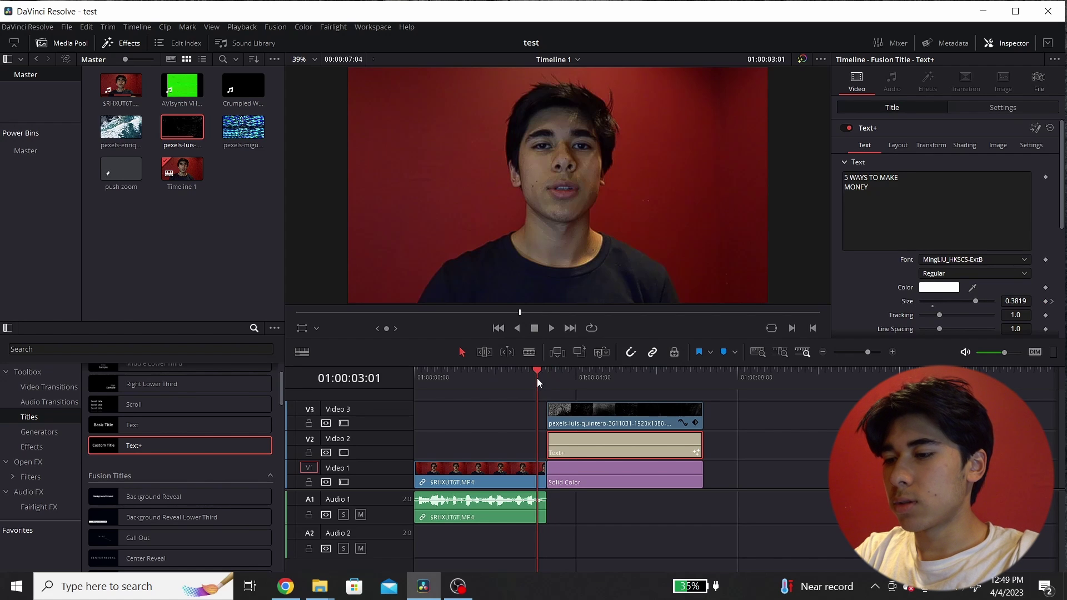
{"action": "key", "text": "space"}
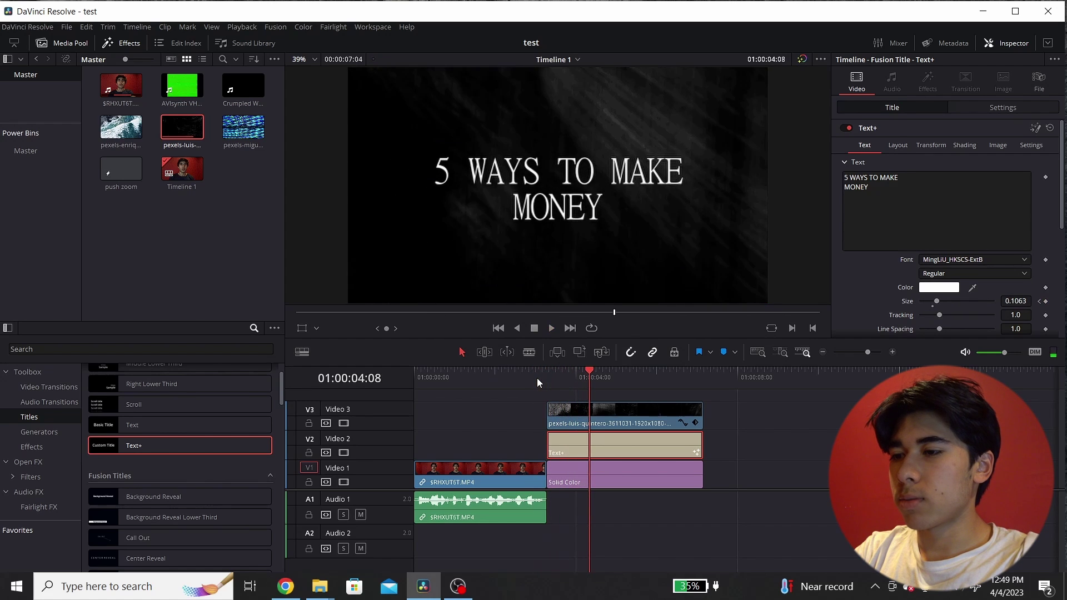
{"action": "left_click", "coordinate": [537, 378]}
{"action": "key", "text": "space"}
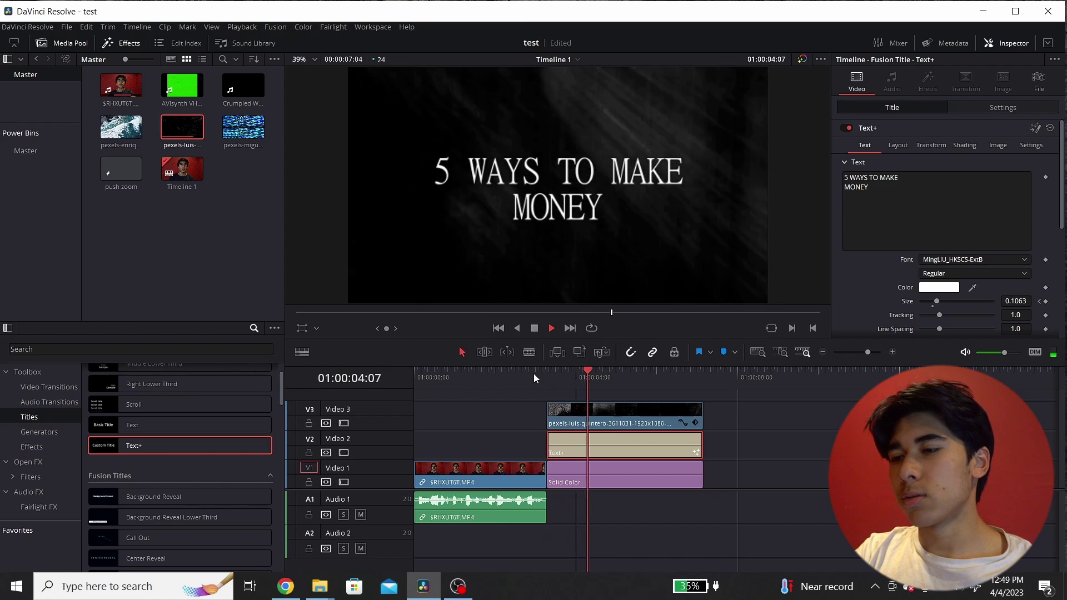
{"action": "key", "text": "space"}
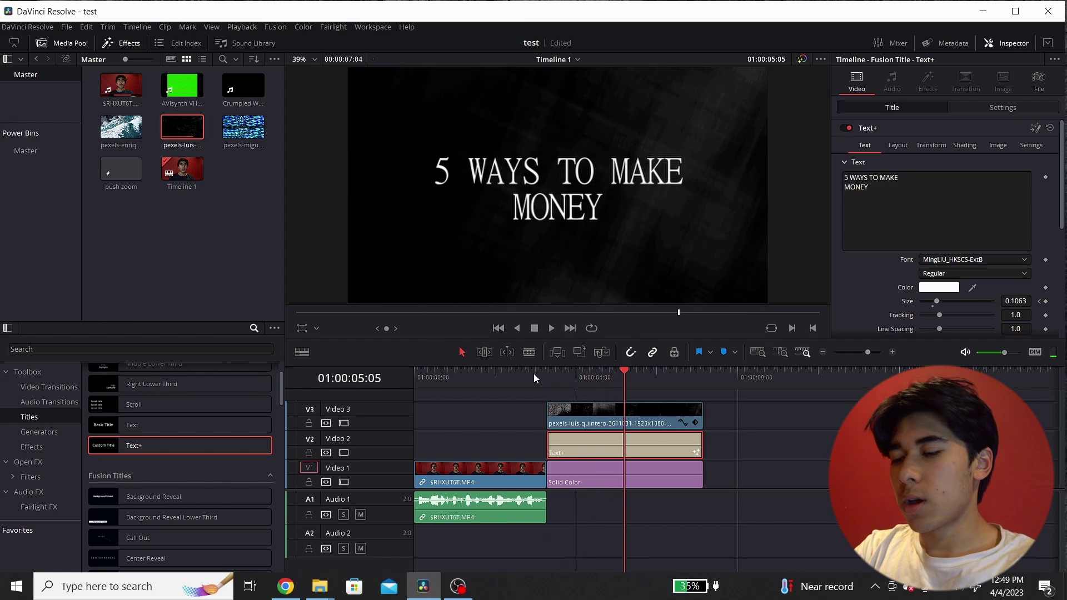
{"action": "left_click", "coordinate": [41, 349]}
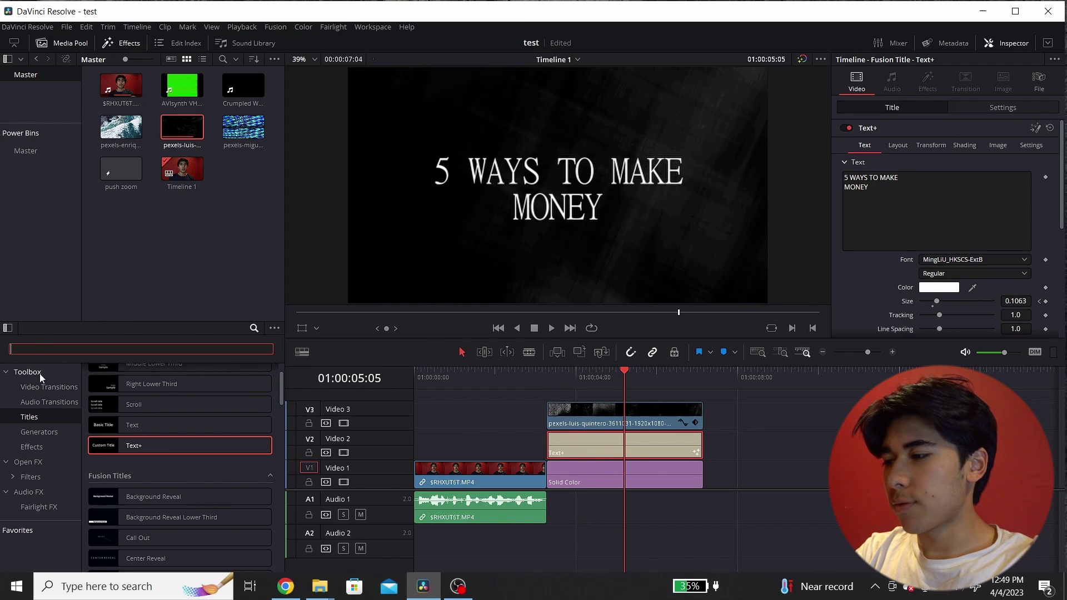
{"action": "left_click", "coordinate": [50, 347]}
{"action": "type", "text": "gli"}
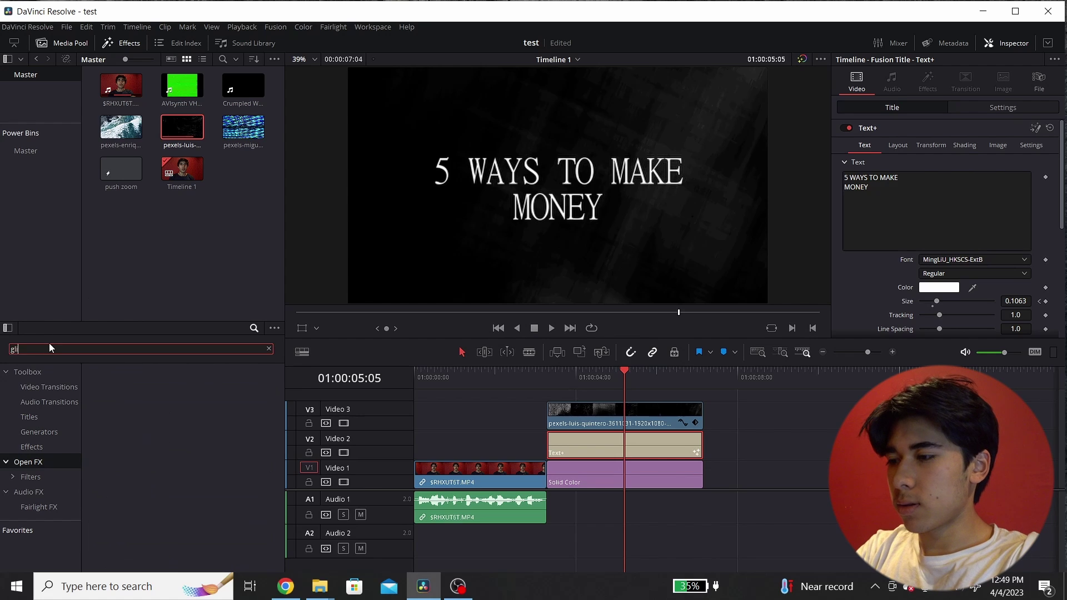
{"action": "type", "text": "t"}
{"action": "key", "text": "BackSpace"}
{"action": "key", "text": "BackSpace"}
{"action": "key", "text": "BackSpace"}
{"action": "key", "text": "BackSpace"}
Step: Search the Open FX effects for "wavi", apply Waviness to the Text+ title, and open its effect settings
{"action": "type", "text": "wavi"}
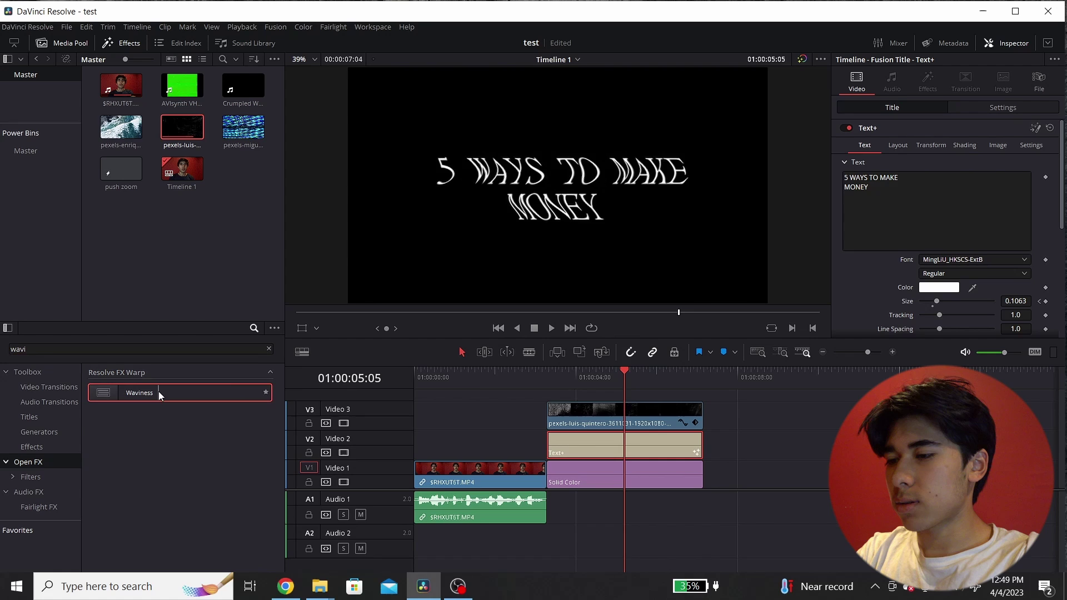
{"action": "left_click_drag", "start_coordinate": [158, 391], "coordinate": [565, 439]}
{"action": "left_click", "coordinate": [935, 78]}
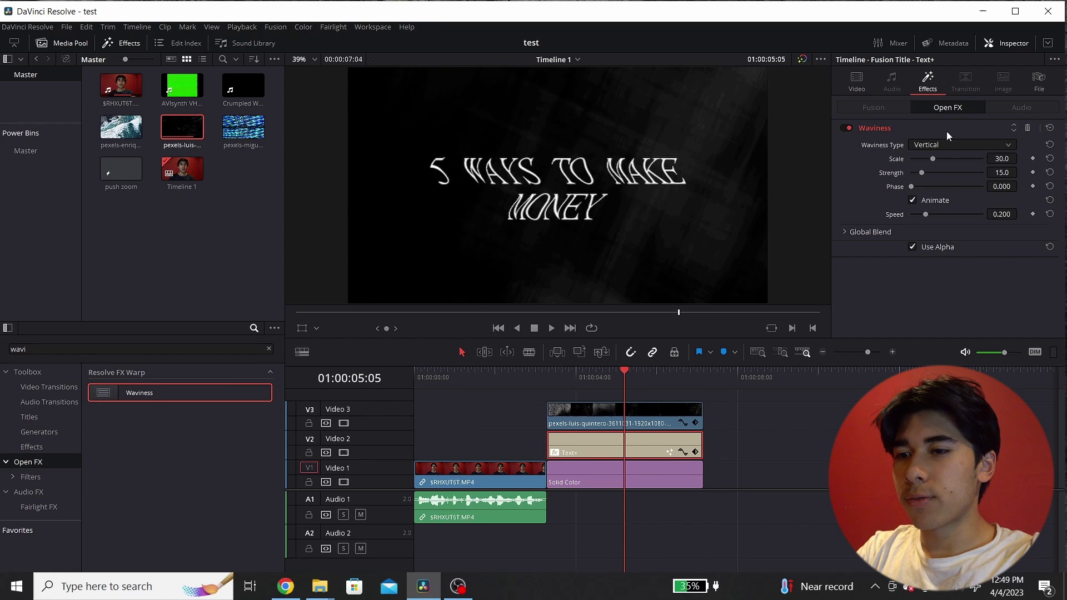
Step: Set Waviness to Horizontal with scale 7.0, strength 7.0, phase 0.078 and speed 0.039
{"action": "left_click_drag", "start_coordinate": [926, 162], "coordinate": [917, 215]}
{"action": "left_click", "coordinate": [922, 146]}
{"action": "left_click", "coordinate": [926, 170]}
Step: Preview the wavy title from the start of its section, save the project, and deselect the title clip
{"action": "left_click", "coordinate": [548, 387]}
{"action": "key", "text": "space"}
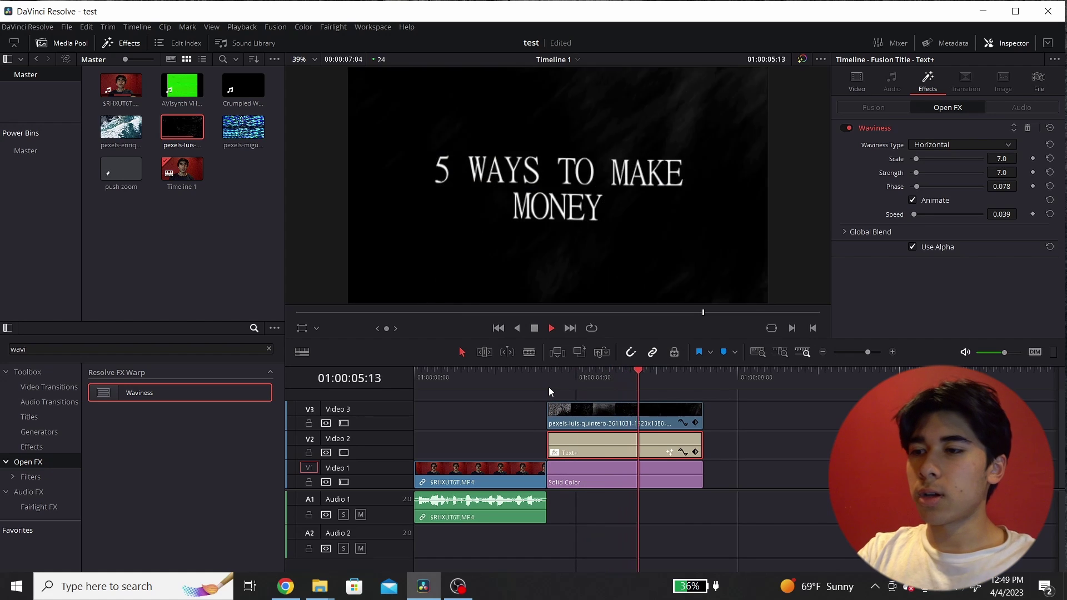
{"action": "key", "text": "space"}
{"action": "key", "text": "ctrl+s"}
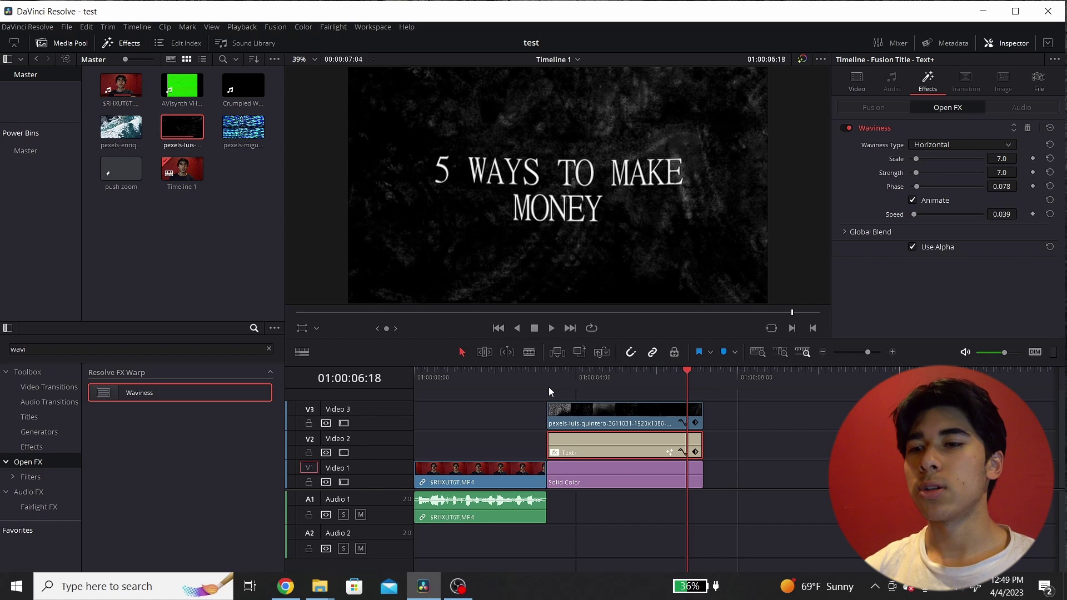
{"action": "left_click", "coordinate": [549, 388]}
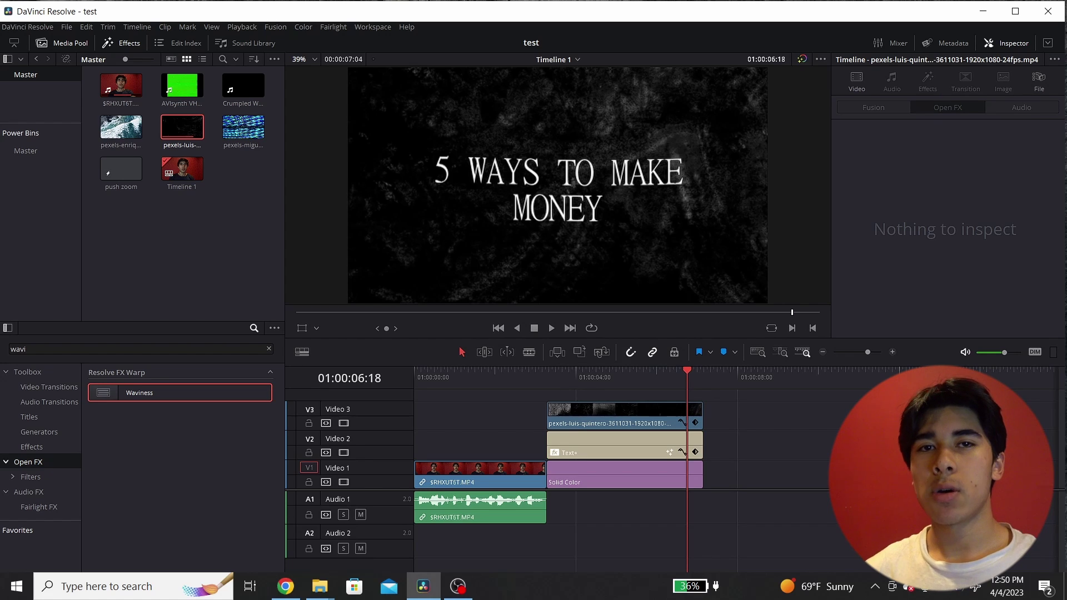